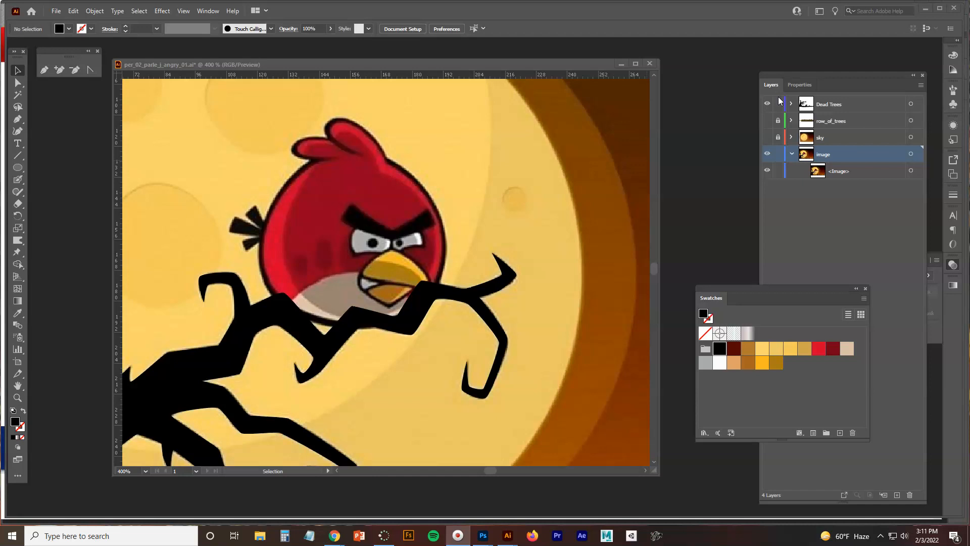
# Lock the Dead Trees and image layers, and create a new layer named Bird at the top of the layer stack.
pyautogui.click(777, 104)
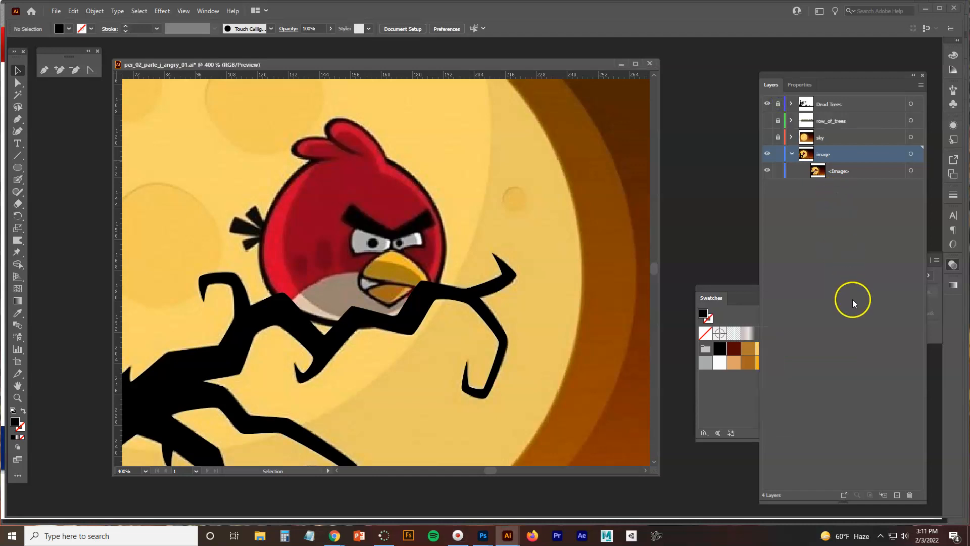
pyautogui.click(896, 496)
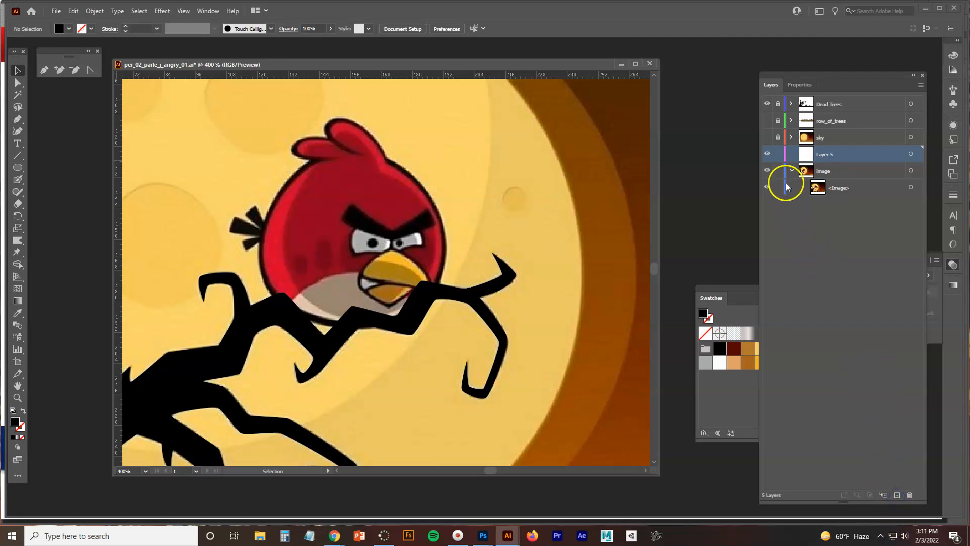
pyautogui.moveTo(824, 157); pyautogui.dragTo(824, 102)
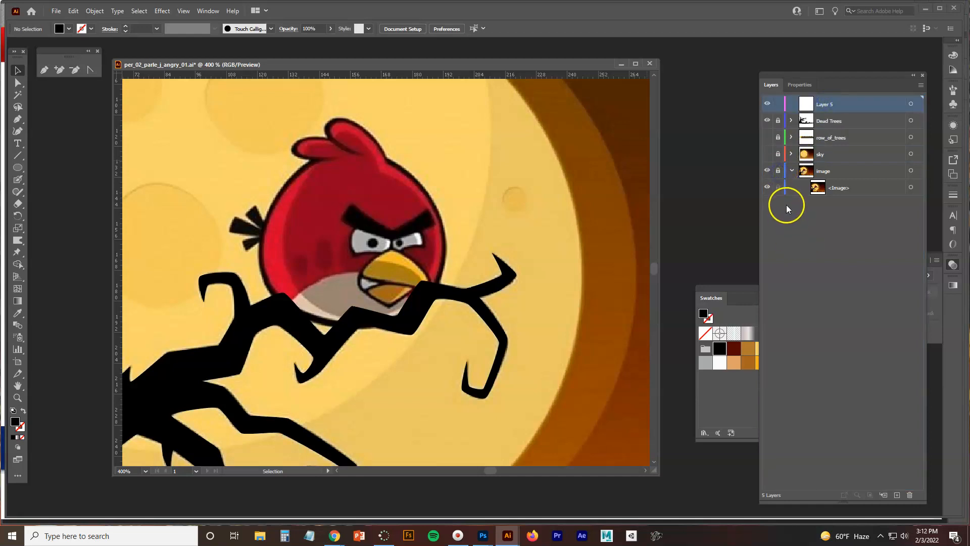
pyautogui.doubleClick(820, 103)
pyautogui.write('Bir')
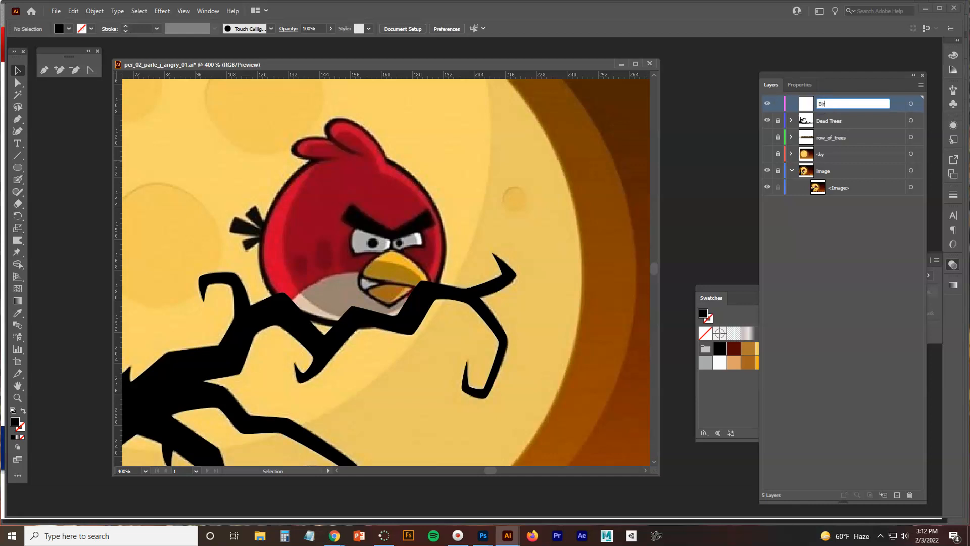
pyautogui.write('d')
pyautogui.press('Return')
# Start a black-filled Pen tool outline of the bird on the Bird layer, tracing the smaller crest feather to its base.
pyautogui.scroll(2, 383, 210)
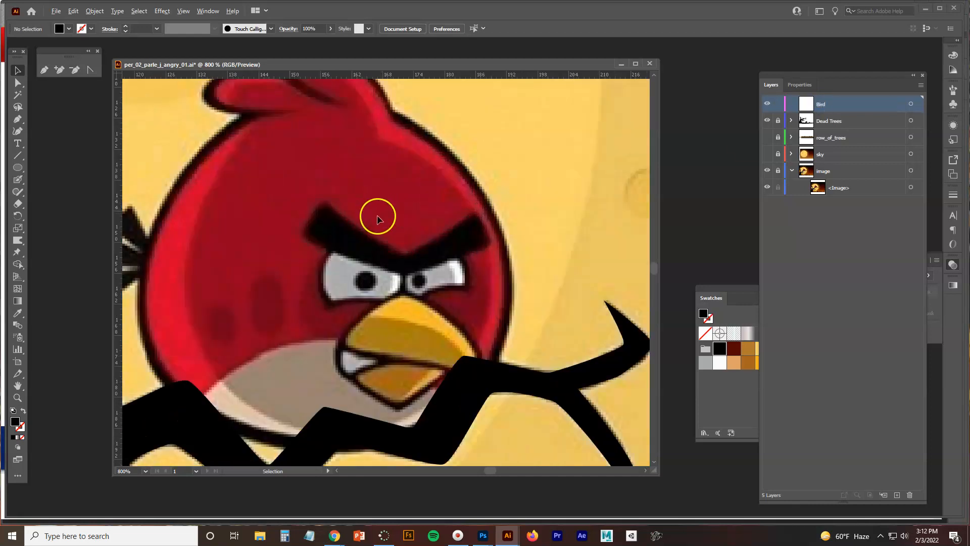
pyautogui.moveTo(383, 227); pyautogui.dragTo(410, 249)
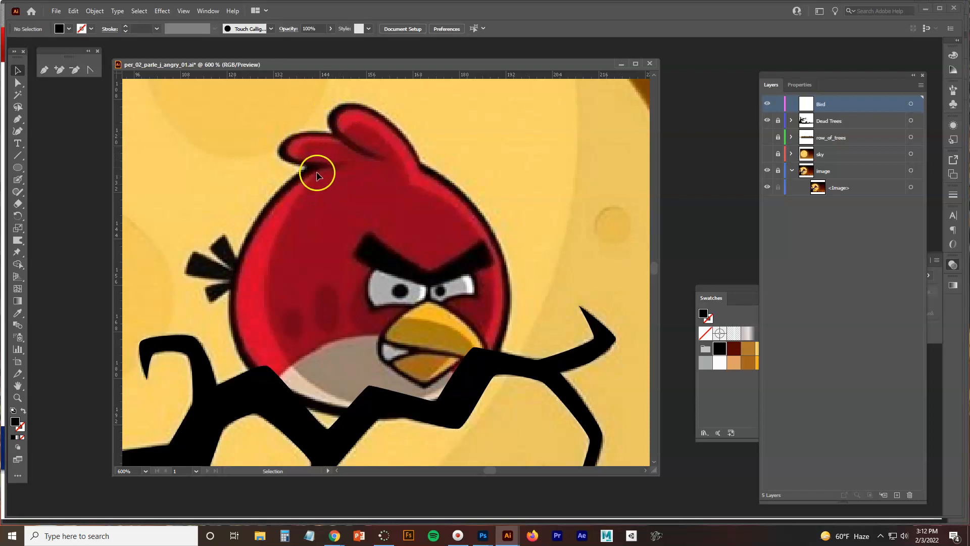
pyautogui.click(45, 72)
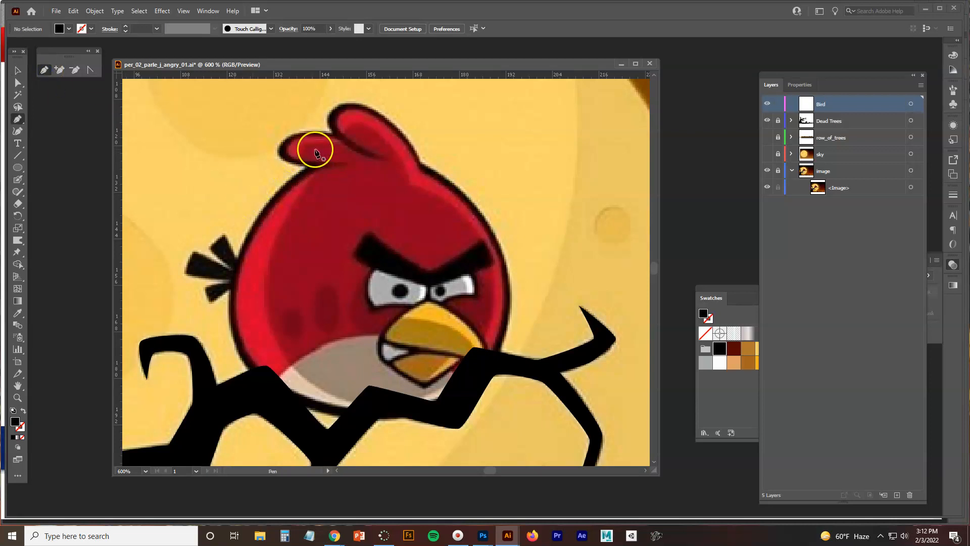
pyautogui.click(333, 135)
pyautogui.click(279, 150)
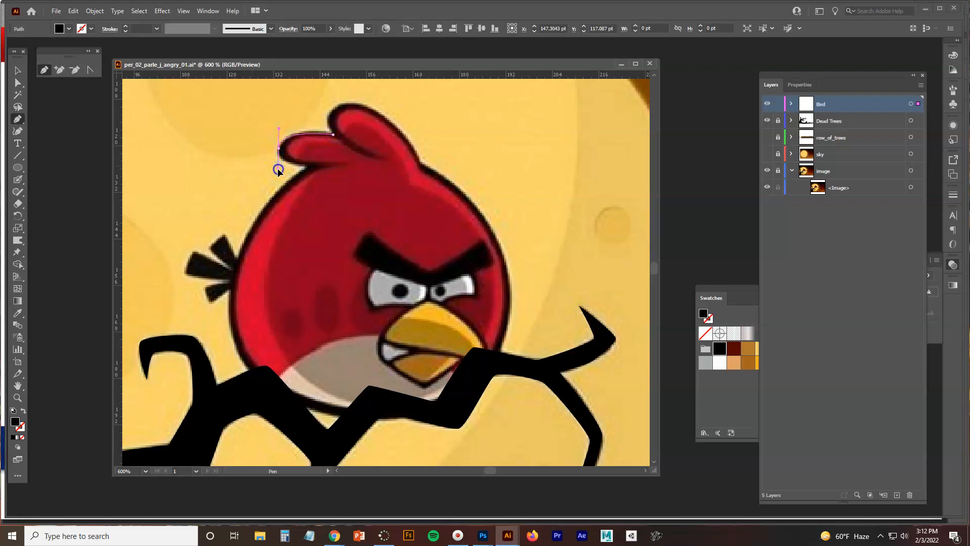
pyautogui.click(308, 168)
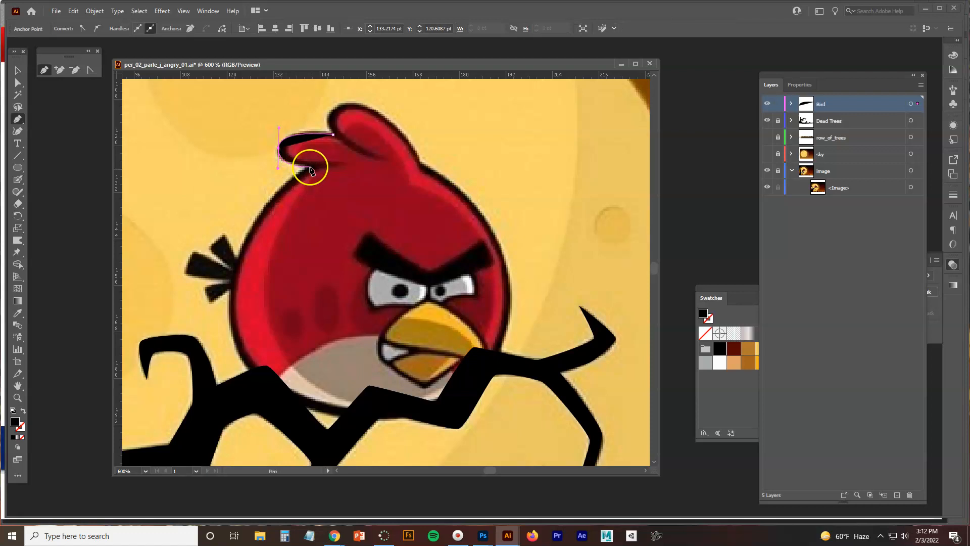
pyautogui.click(309, 167)
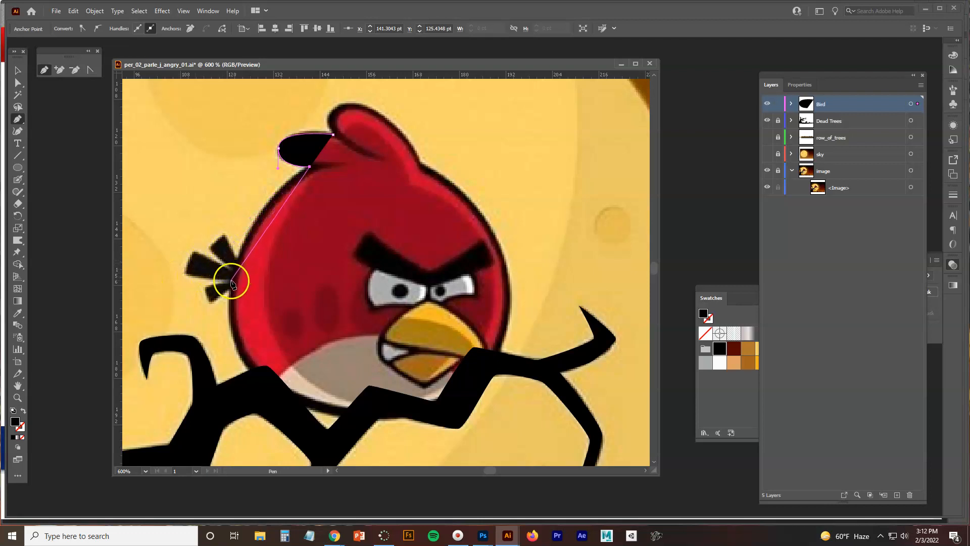
# Continue the body outline with curved anchor points down the bird's back, under the belly and onto its front side.
pyautogui.moveTo(231, 281); pyautogui.dragTo(226, 348)
pyautogui.moveTo(275, 396); pyautogui.dragTo(300, 406)
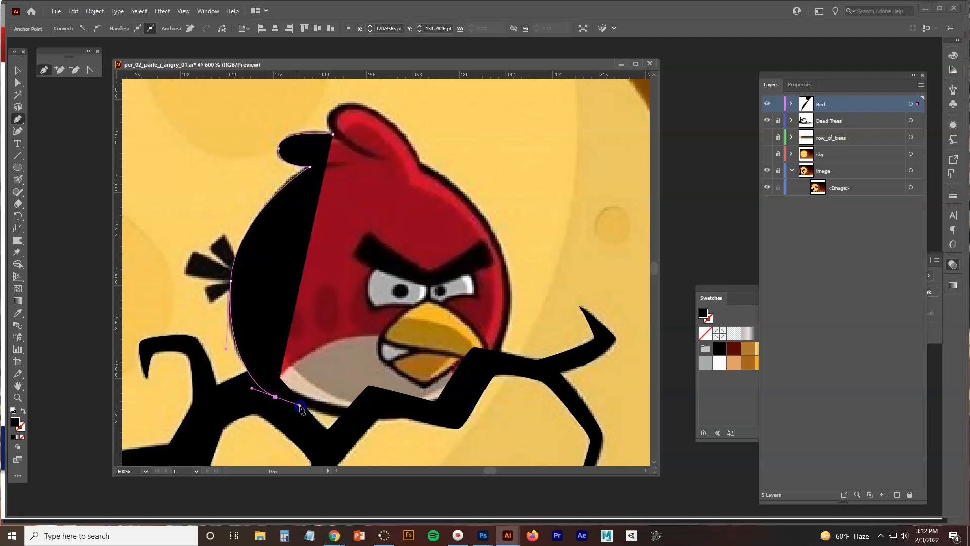
pyautogui.moveTo(398, 419); pyautogui.dragTo(430, 418)
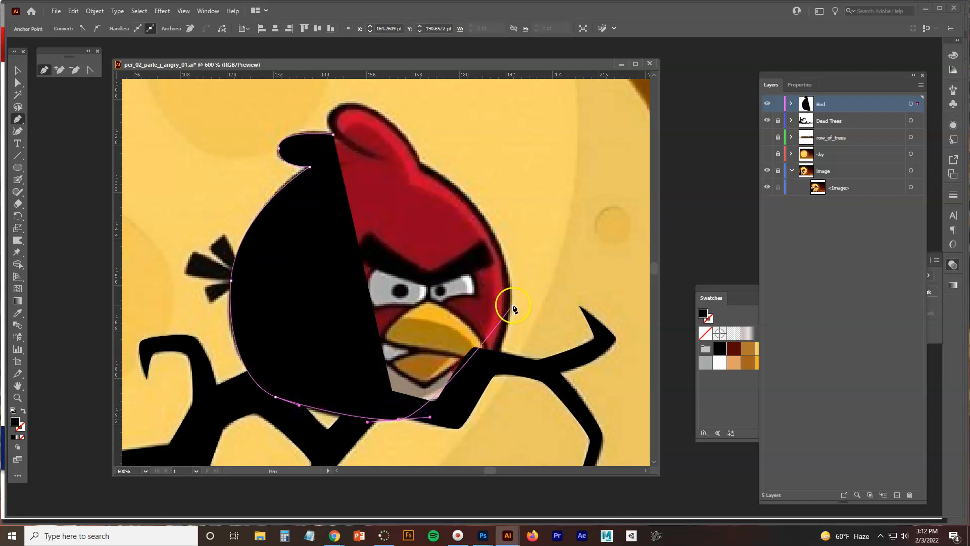
pyautogui.moveTo(511, 302); pyautogui.dragTo(504, 230)
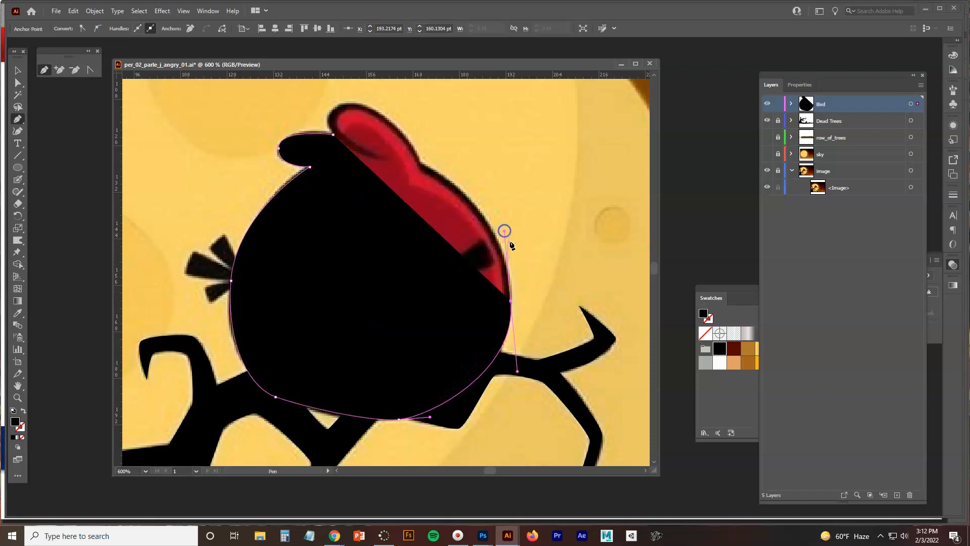
# Hide the Dead Trees layer and extend the outline over the bird's forehead to the base of the larger crest feather.
pyautogui.click(766, 121)
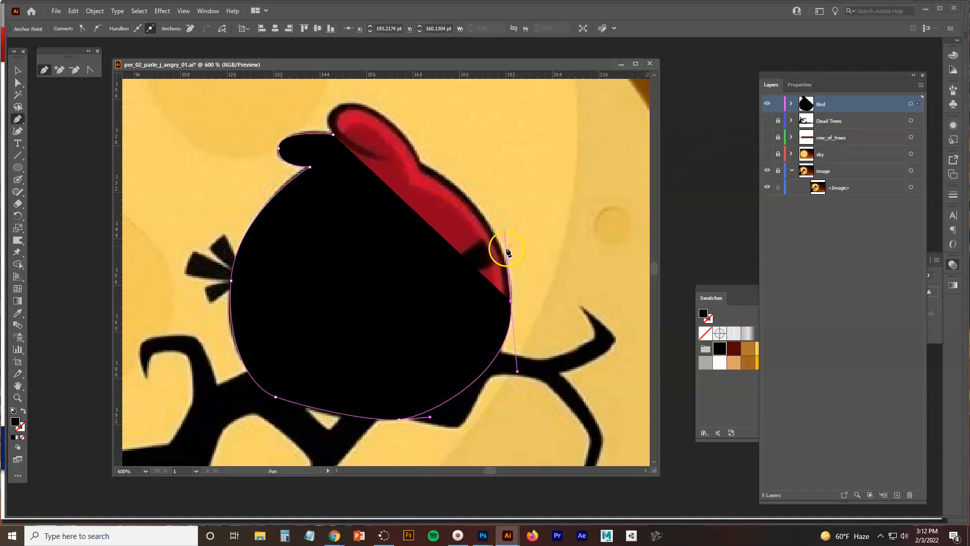
pyautogui.click(463, 189)
pyautogui.click(457, 185)
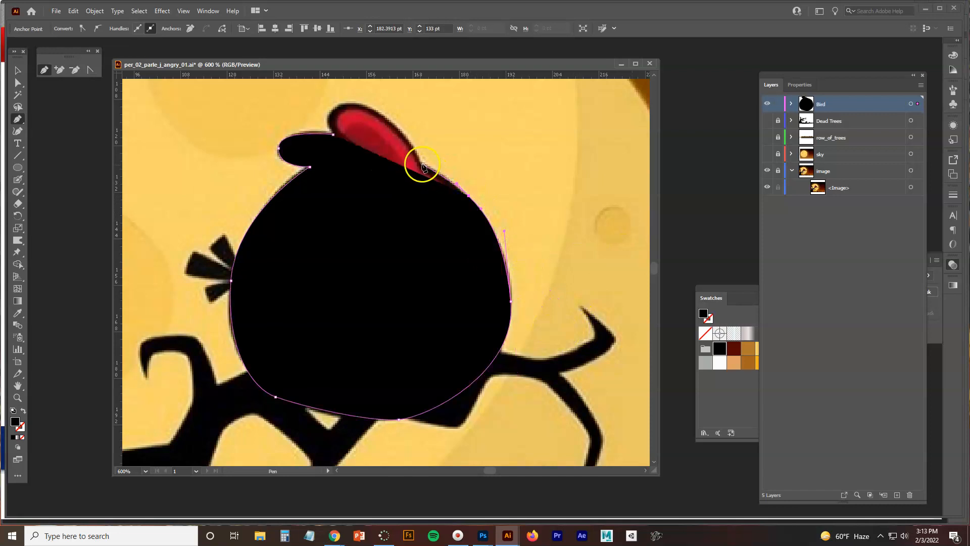
pyautogui.click(422, 165)
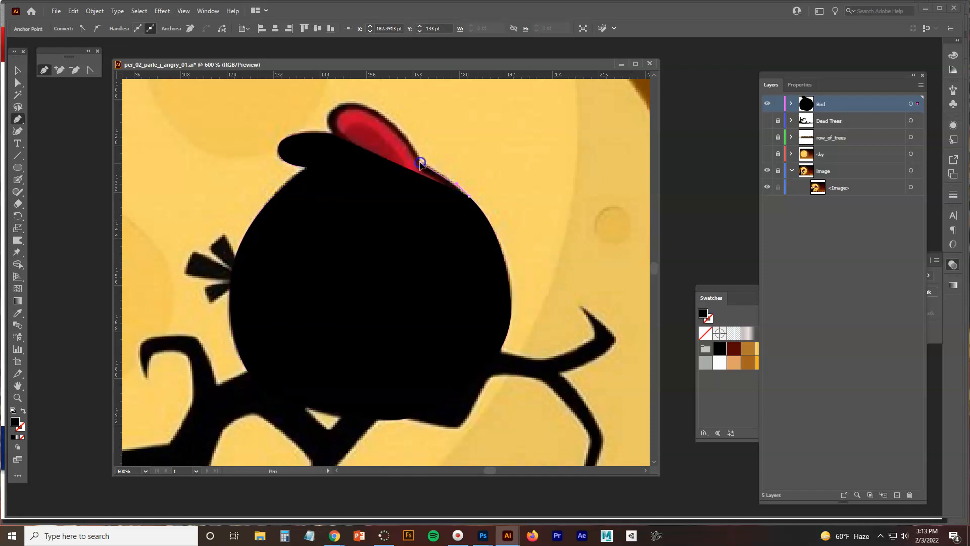
pyautogui.click(419, 164)
# Trace the larger crest feather, close the silhouette at about 72.5 by 81.8 pt, and adjust the feather tip's curve handle to match the image.
pyautogui.moveTo(337, 108); pyautogui.dragTo(304, 128)
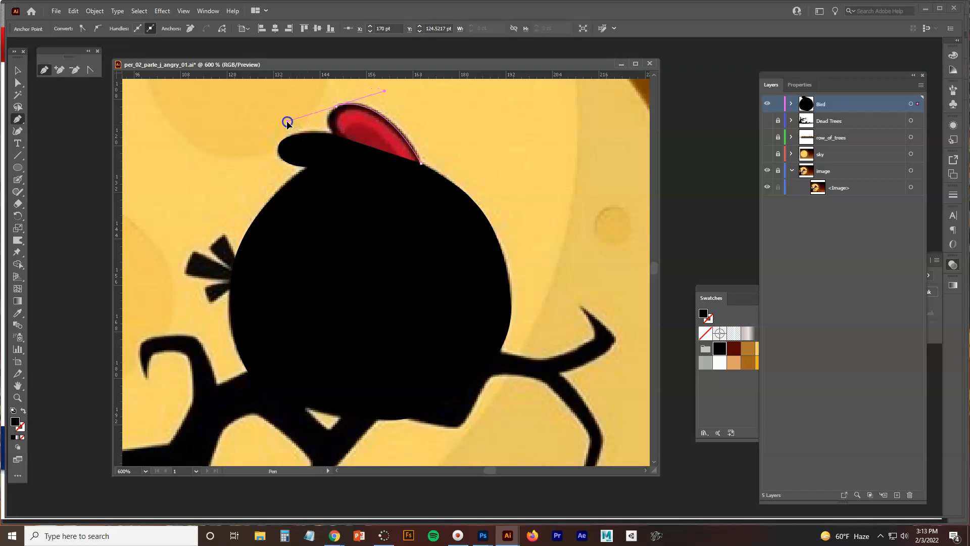
pyautogui.click(332, 133)
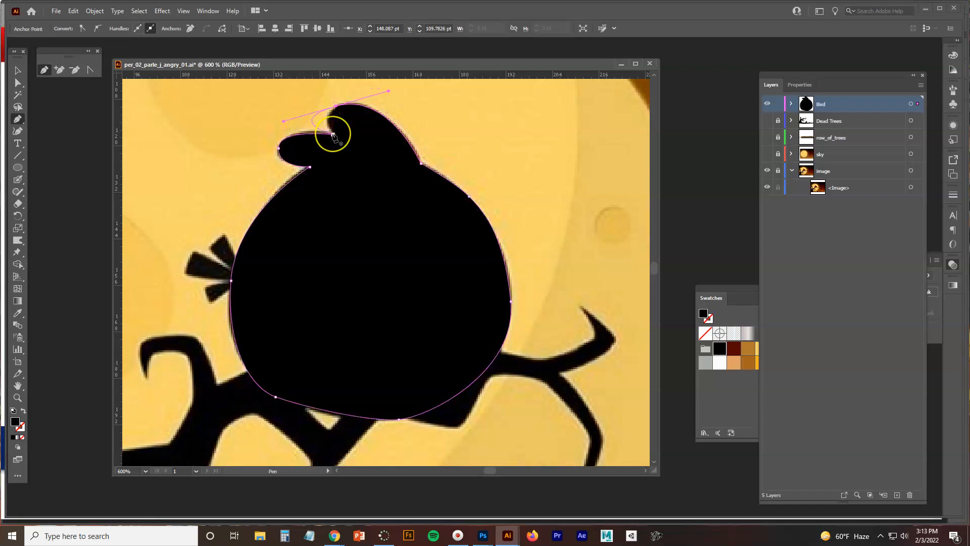
pyautogui.click(332, 134)
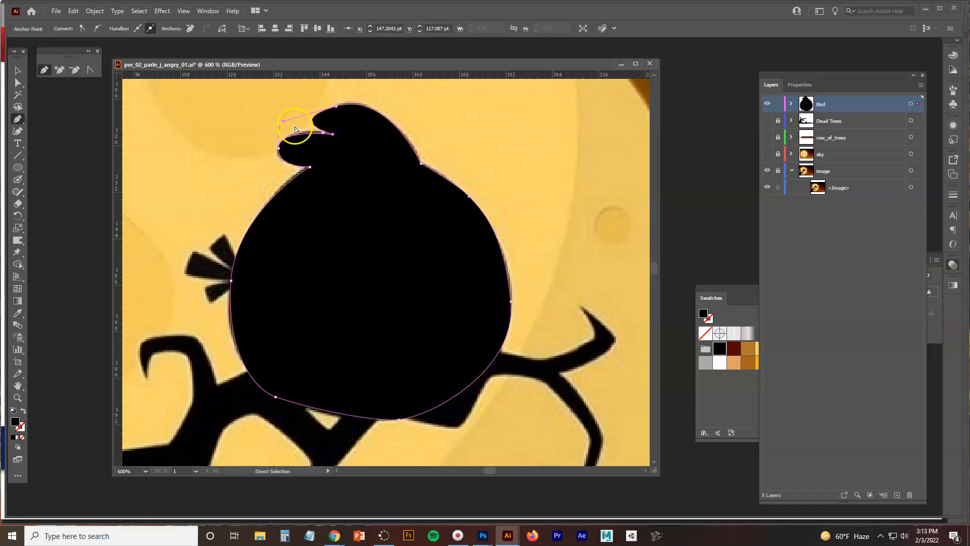
pyautogui.moveTo(284, 121); pyautogui.dragTo(306, 119)
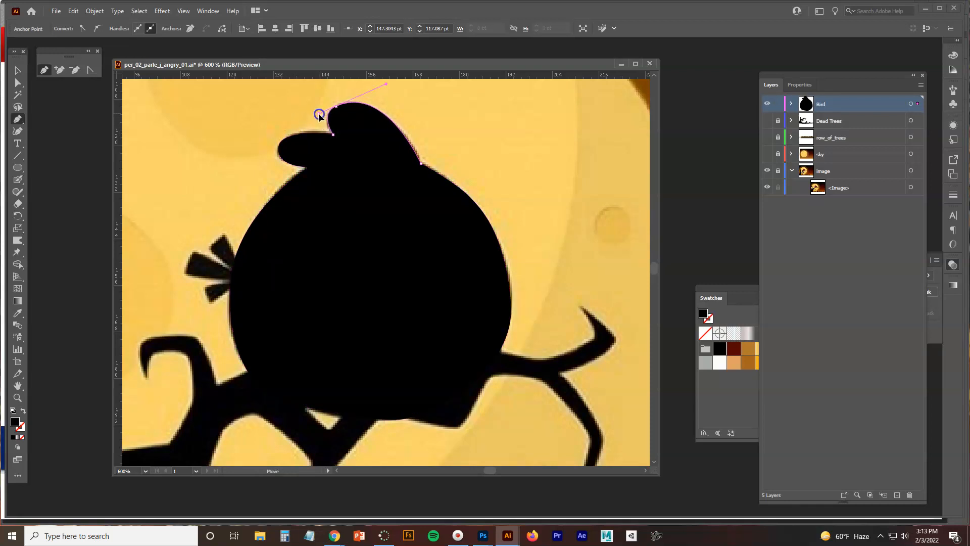
pyautogui.click(318, 116)
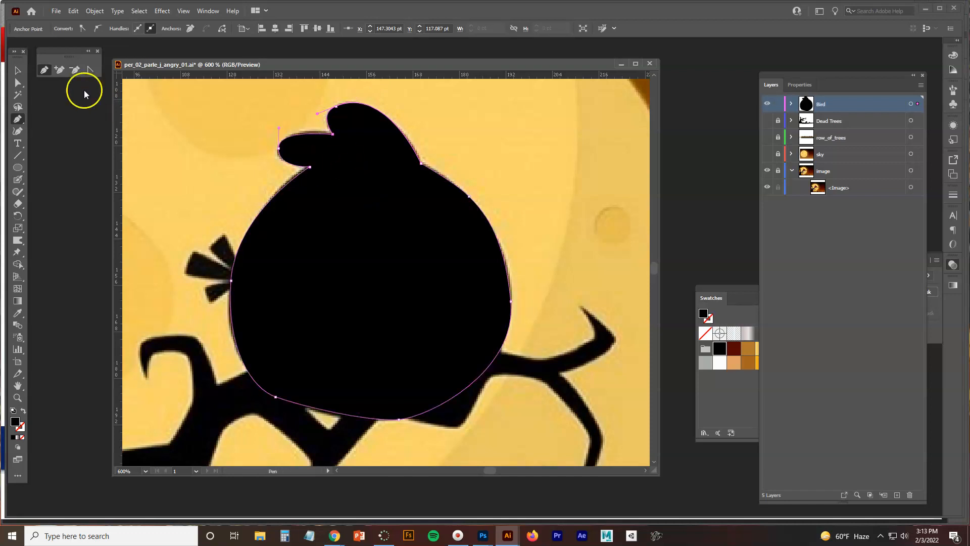
# Expand the Bird layer and toggle the silhouette path's visibility to compare it with the reference image.
pyautogui.click(18, 70)
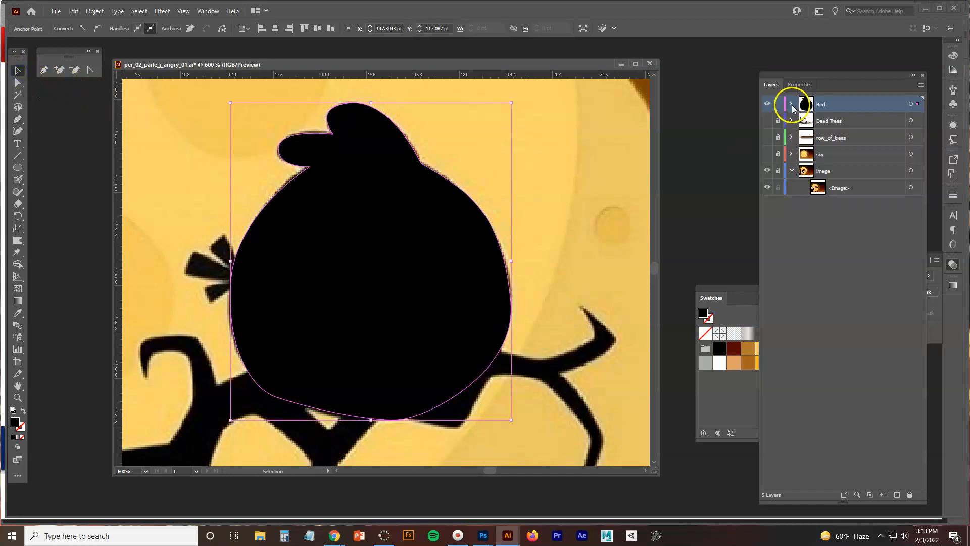
pyautogui.click(791, 103)
pyautogui.click(768, 120)
pyautogui.click(768, 120)
pyautogui.click(768, 120)
pyautogui.click(768, 120)
pyautogui.click(478, 298)
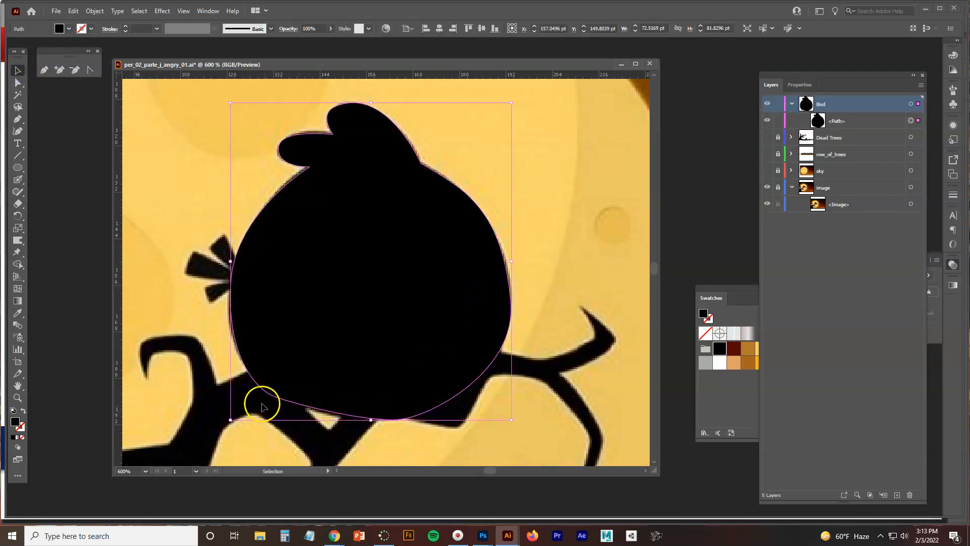
# Reshape the silhouette's lower-left curve with Direct Selection to follow the belly, and lock and hide the path.
pyautogui.click(18, 83)
pyautogui.click(275, 396)
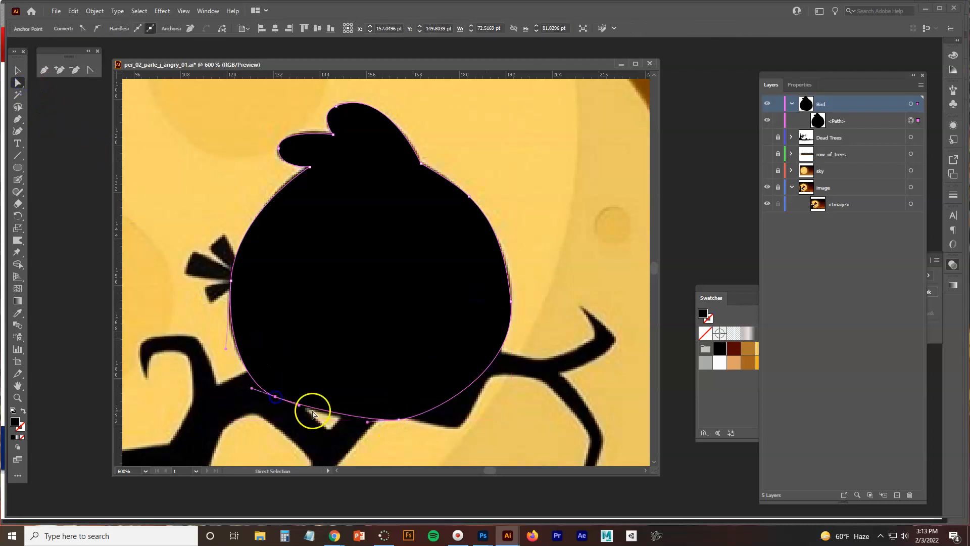
pyautogui.moveTo(299, 408); pyautogui.dragTo(311, 415)
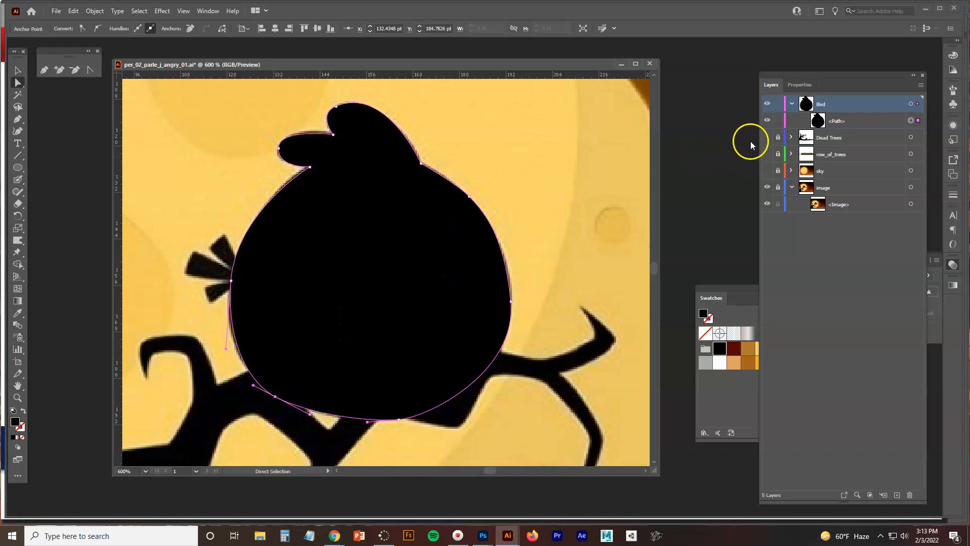
pyautogui.click(778, 121)
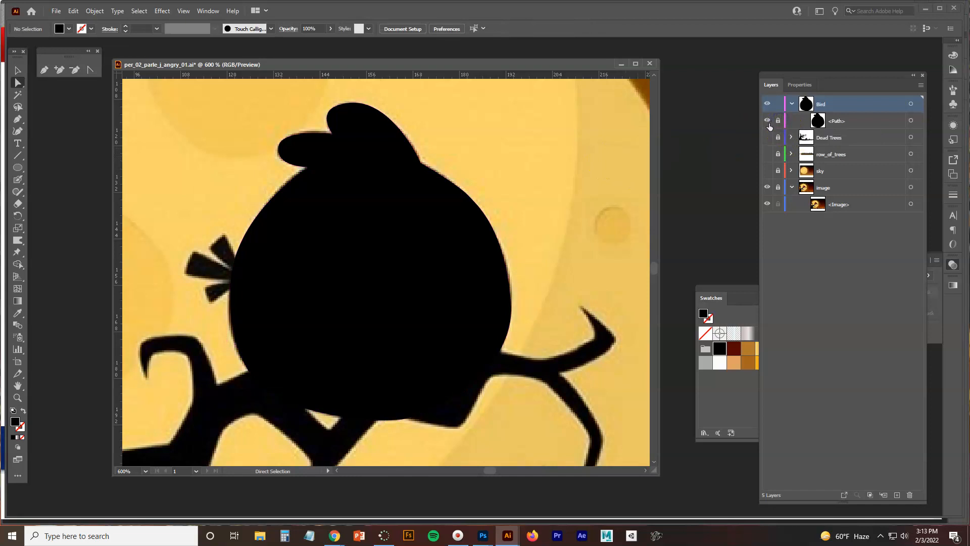
pyautogui.click(767, 120)
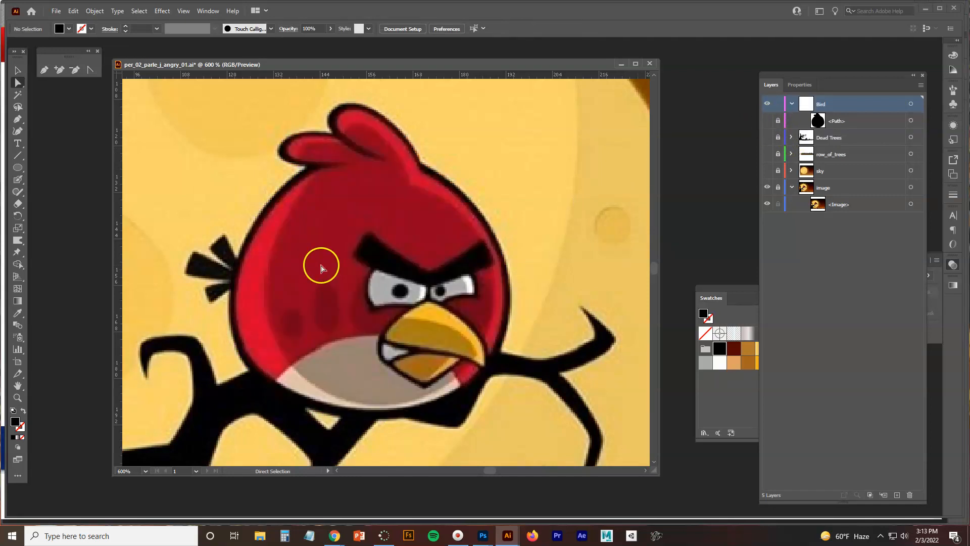
# Start a new black Pen tool path at the bird's tail, tracing the upper tail feather with straight segments.
pyautogui.scroll(3, 222, 268)
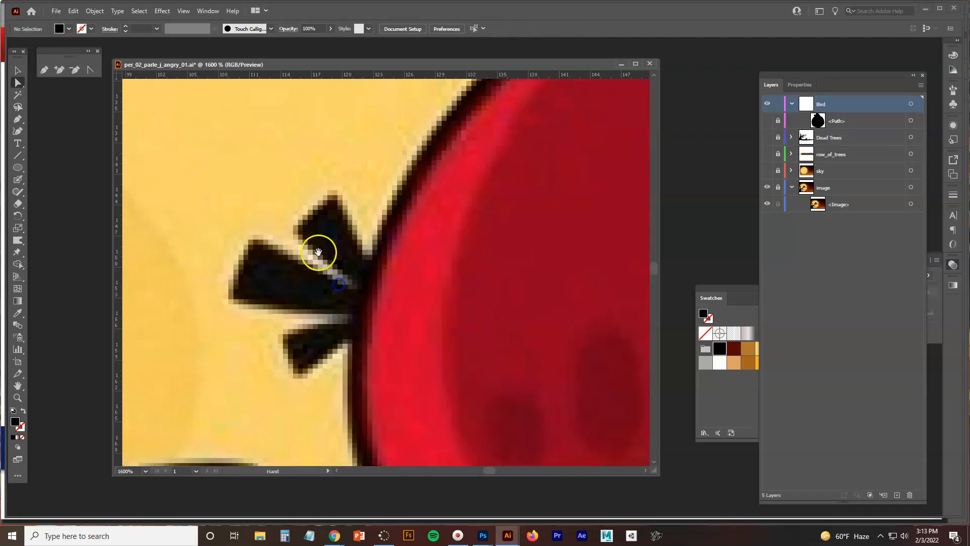
pyautogui.click(44, 70)
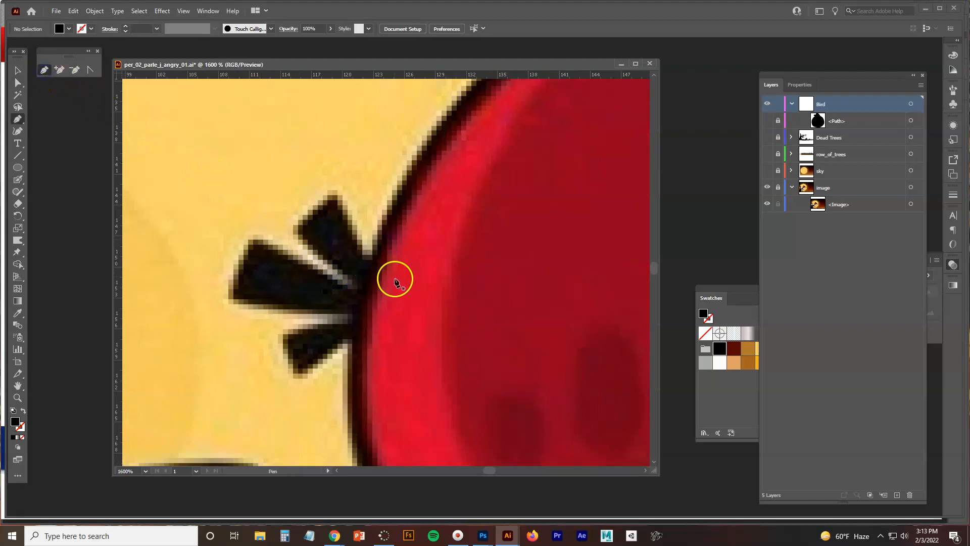
pyautogui.click(378, 287)
pyautogui.click(334, 193)
pyautogui.click(293, 230)
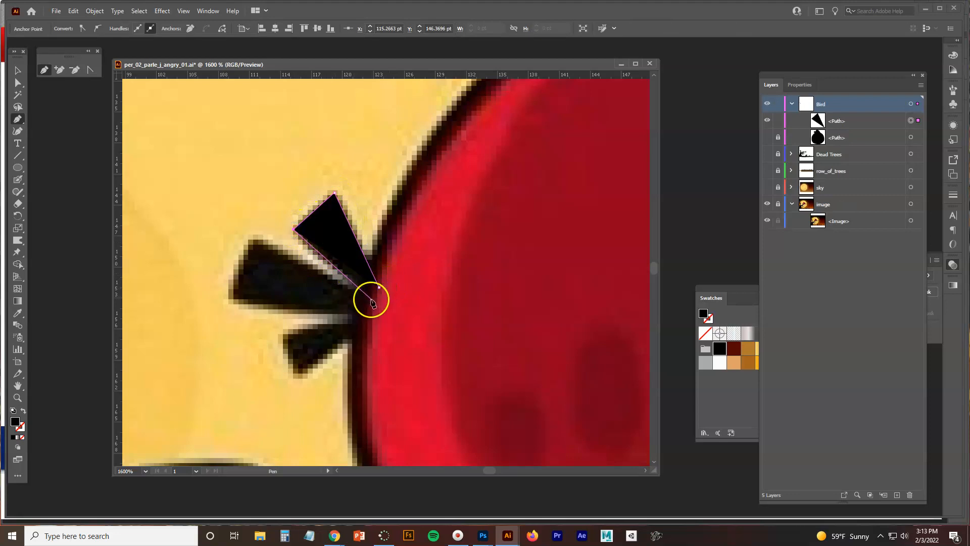
pyautogui.click(359, 289)
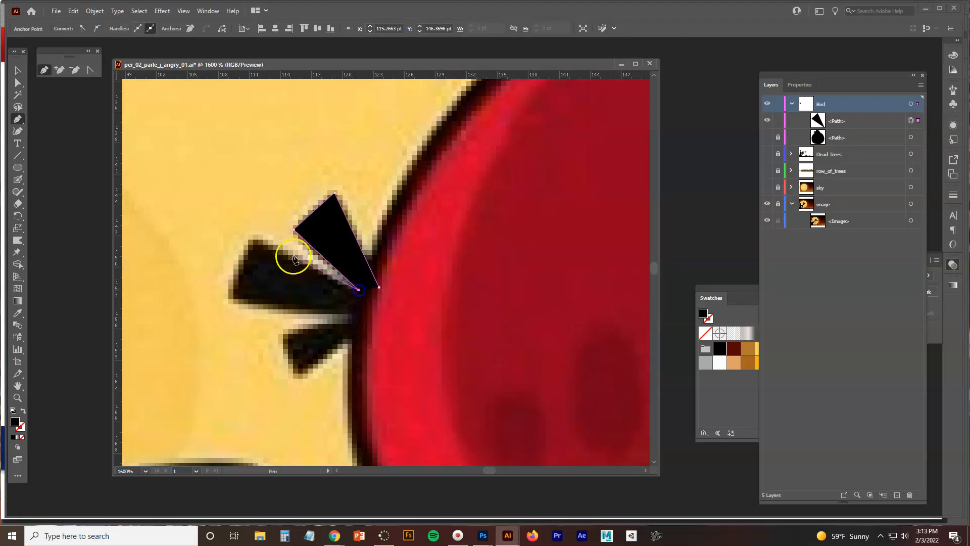
# Continue the tail path around the middle feather with straight segments back toward the body.
pyautogui.click(253, 236)
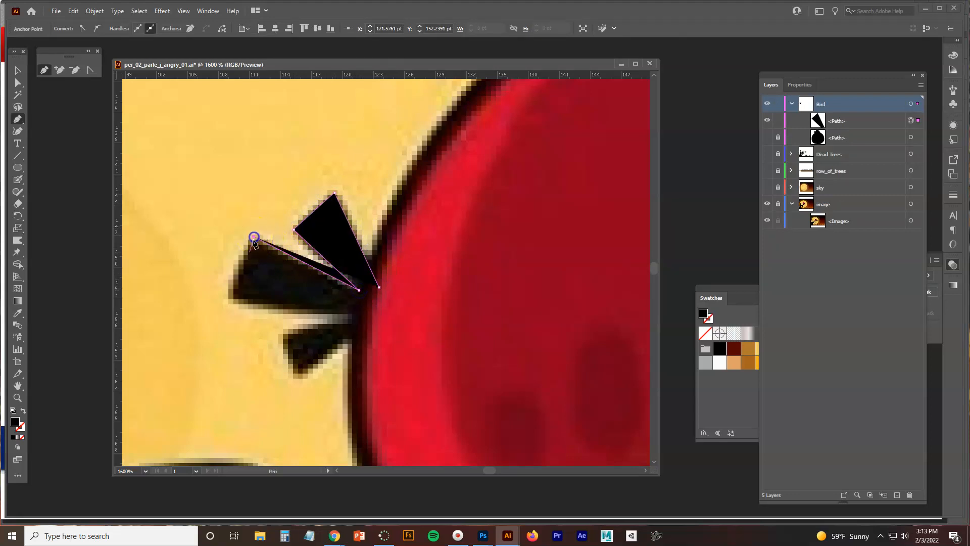
pyautogui.click(229, 298)
pyautogui.click(361, 317)
# Trace the lower tail feather, extend the path into the body, and close the tail shape at its starting point.
pyautogui.click(281, 336)
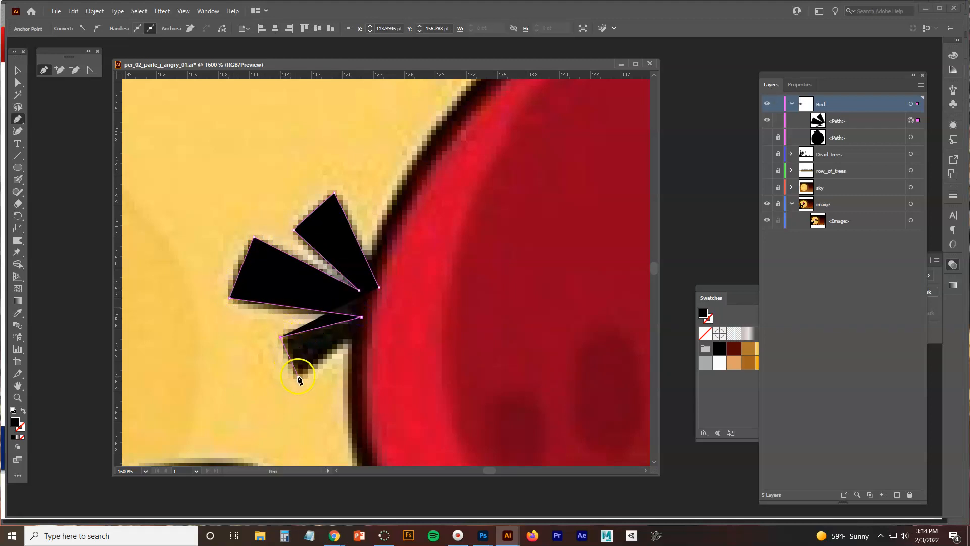
pyautogui.click(298, 377)
pyautogui.click(360, 333)
pyautogui.click(387, 330)
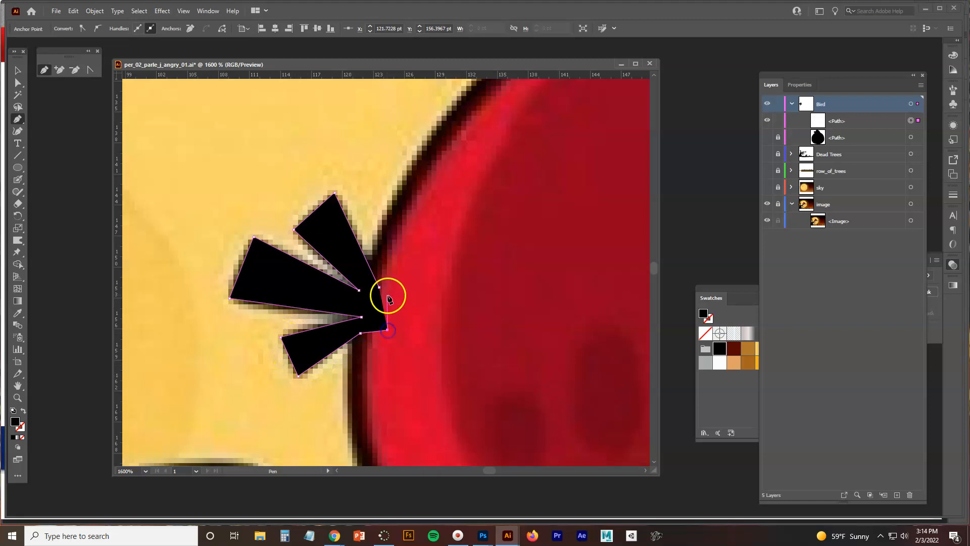
pyautogui.click(379, 286)
pyautogui.click(19, 71)
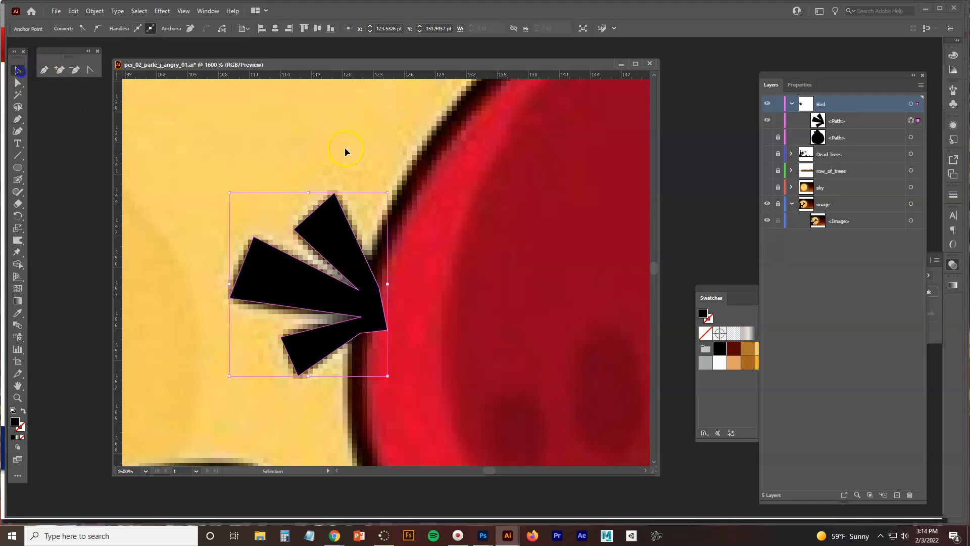
# Lock and hide the tail path, and set the Pen tool's fill to the bright red swatch for the body shape.
pyautogui.click(777, 121)
pyautogui.scroll(-1, 460, 239)
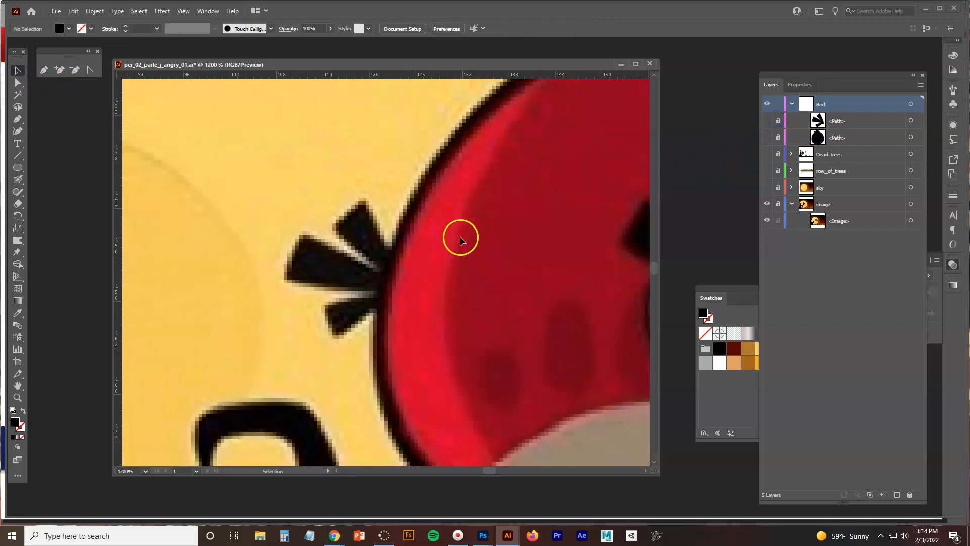
pyautogui.scroll(-2, 459, 236)
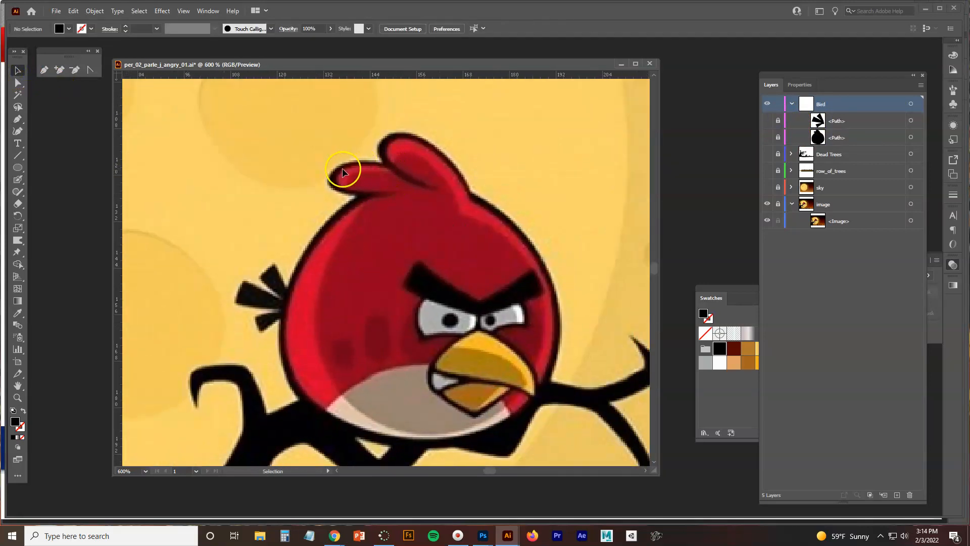
pyautogui.scroll(1, 422, 199)
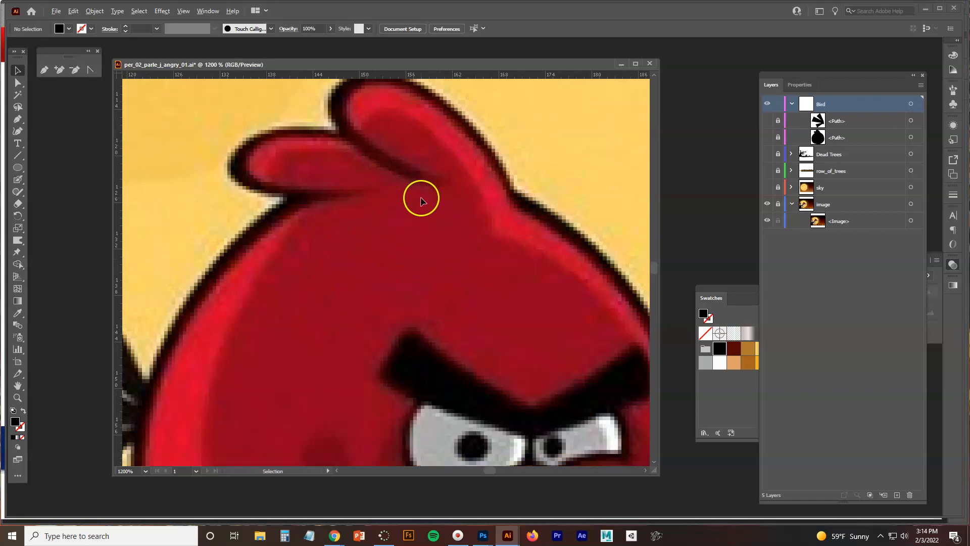
pyautogui.scroll(2, 422, 198)
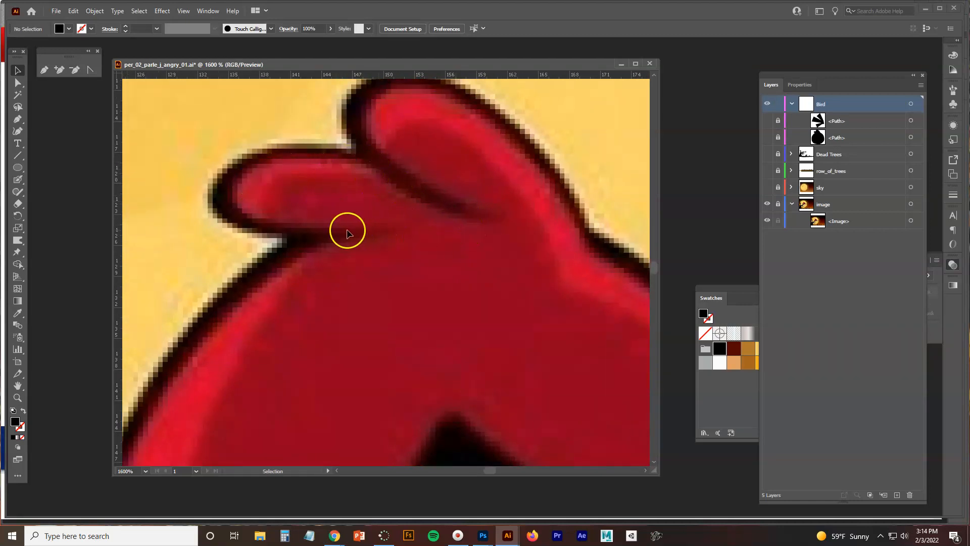
pyautogui.moveTo(377, 219); pyautogui.dragTo(380, 237)
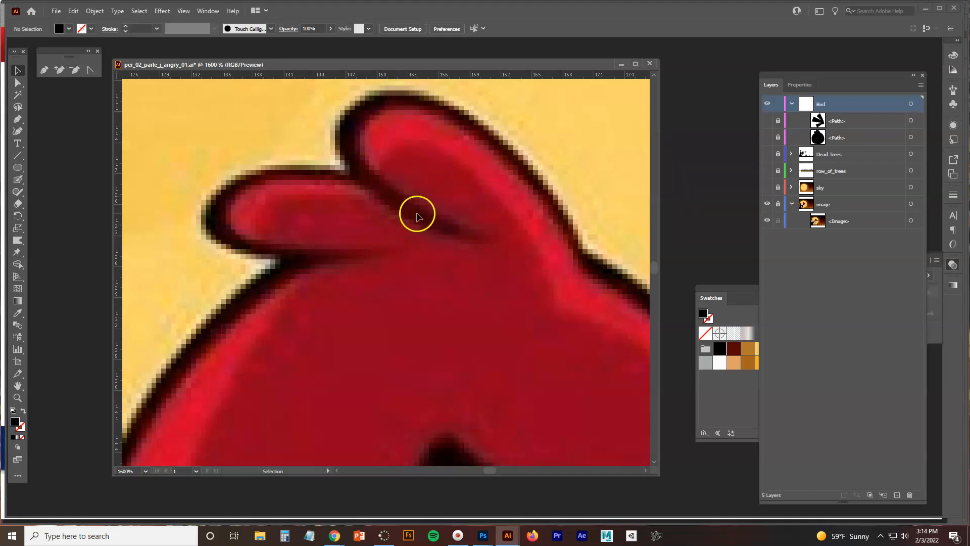
pyautogui.click(44, 72)
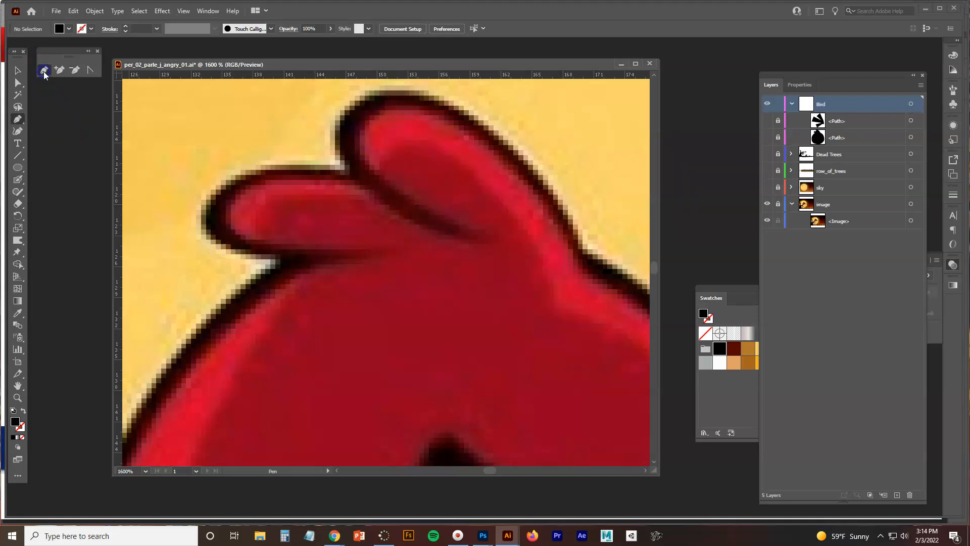
pyautogui.click(708, 298)
pyautogui.click(818, 348)
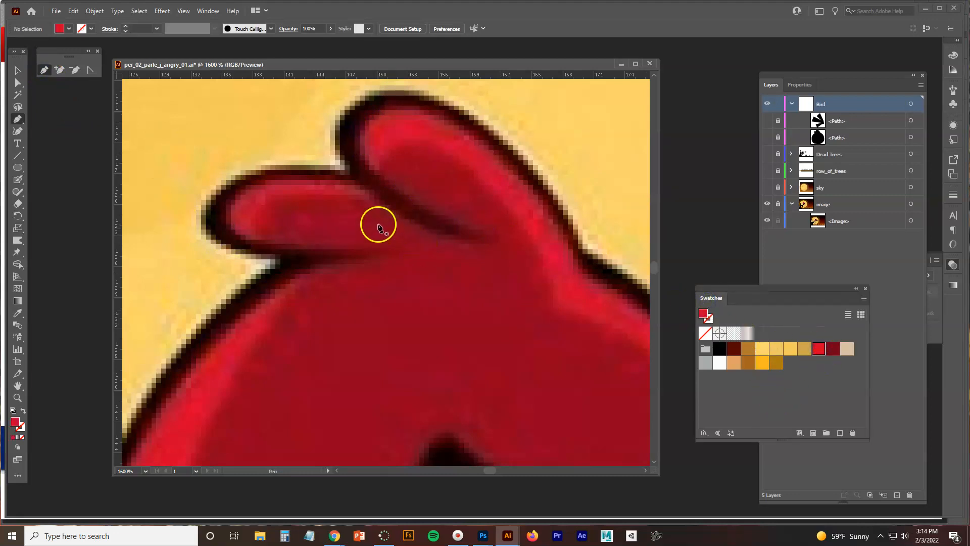
# Start a red path at the notch between the crest feathers and trace around the lower crest feather to its underside.
pyautogui.click(480, 239)
pyautogui.click(404, 220)
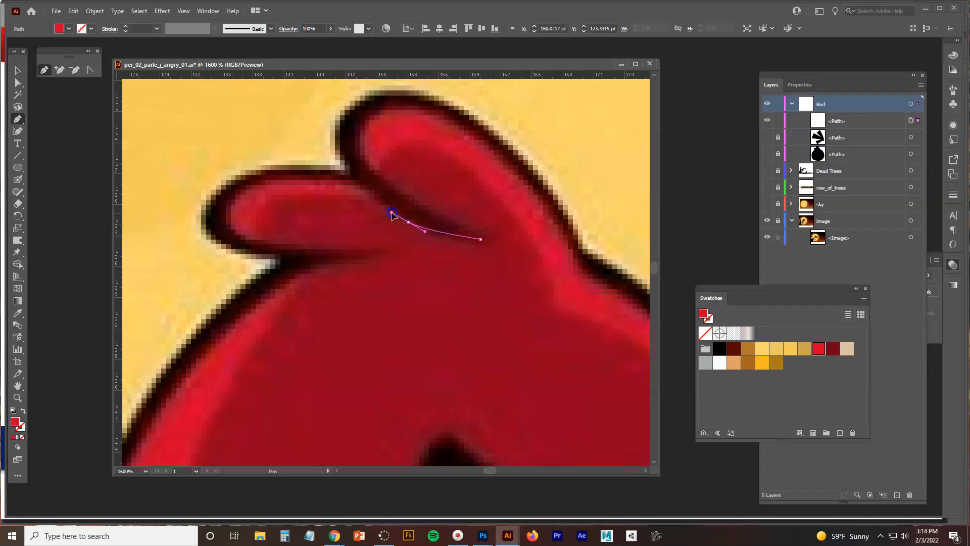
pyautogui.moveTo(348, 183); pyautogui.dragTo(333, 182)
pyautogui.moveTo(227, 209); pyautogui.dragTo(226, 248)
pyautogui.moveTo(315, 263)
pyautogui.mouseDown()
pyautogui.moveTo(333, 256)
pyautogui.moveTo(315, 252)
pyautogui.mouseUp()
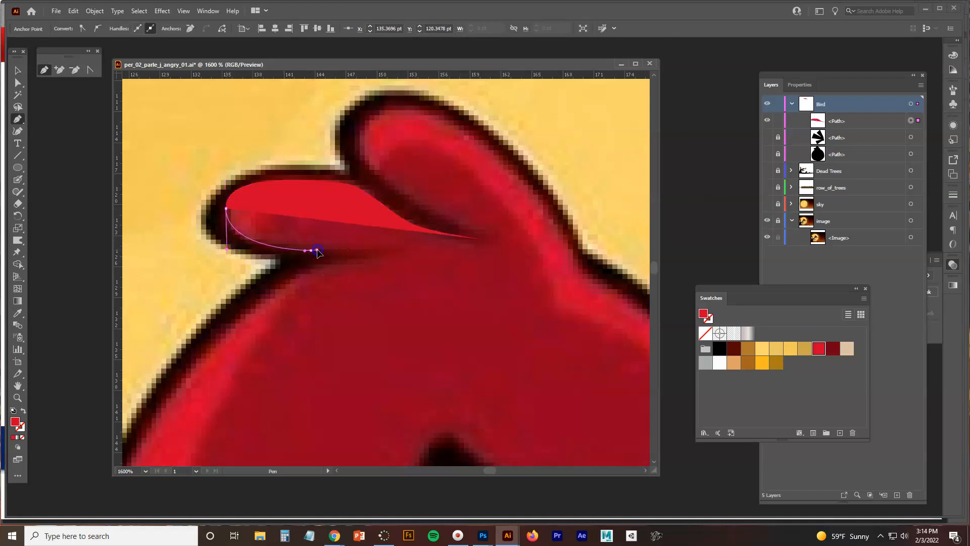
pyautogui.click(379, 252)
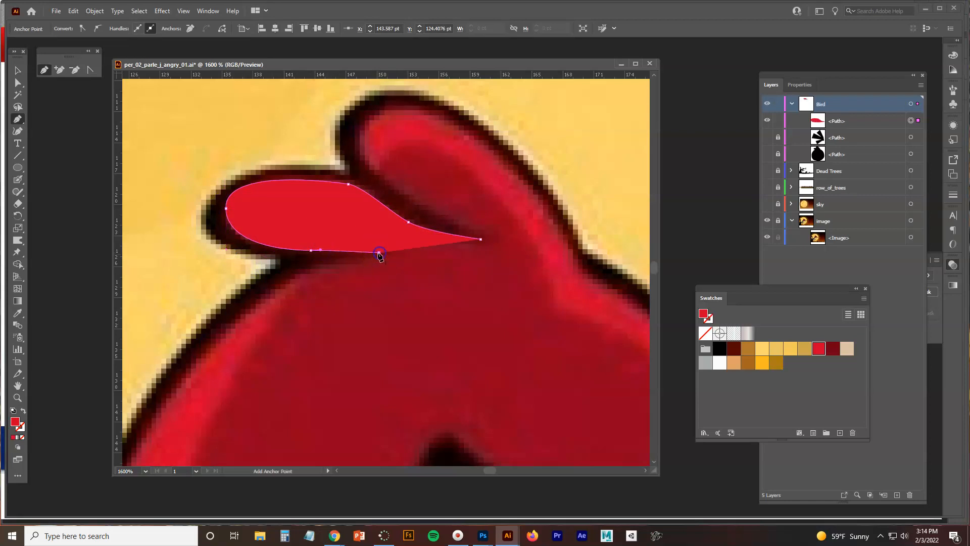
# Continue the red path inside the black outline down the back, along the belly and up the front to the upper crest feather's base.
pyautogui.scroll(-3, 382, 261)
pyautogui.moveTo(357, 292); pyautogui.dragTo(358, 209)
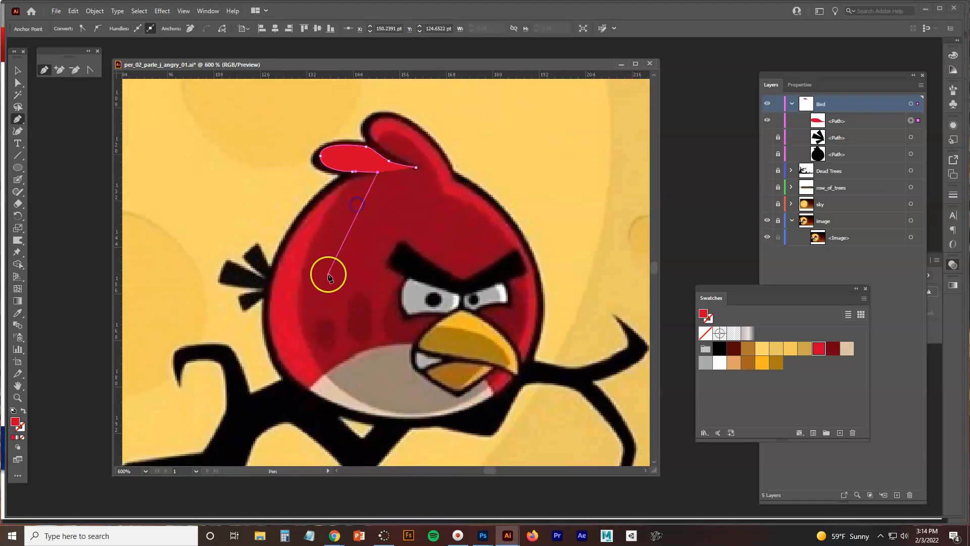
pyautogui.moveTo(269, 314); pyautogui.dragTo(276, 416)
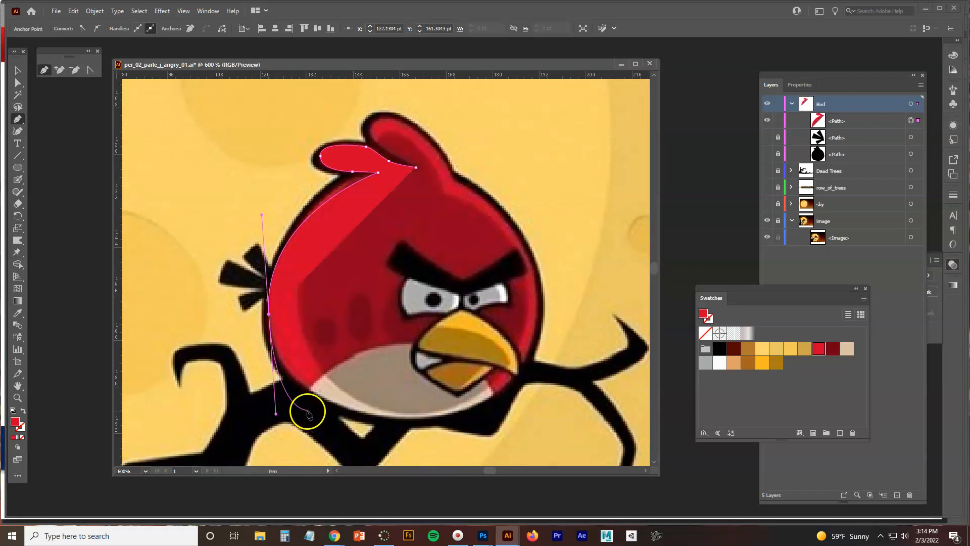
pyautogui.click(397, 417)
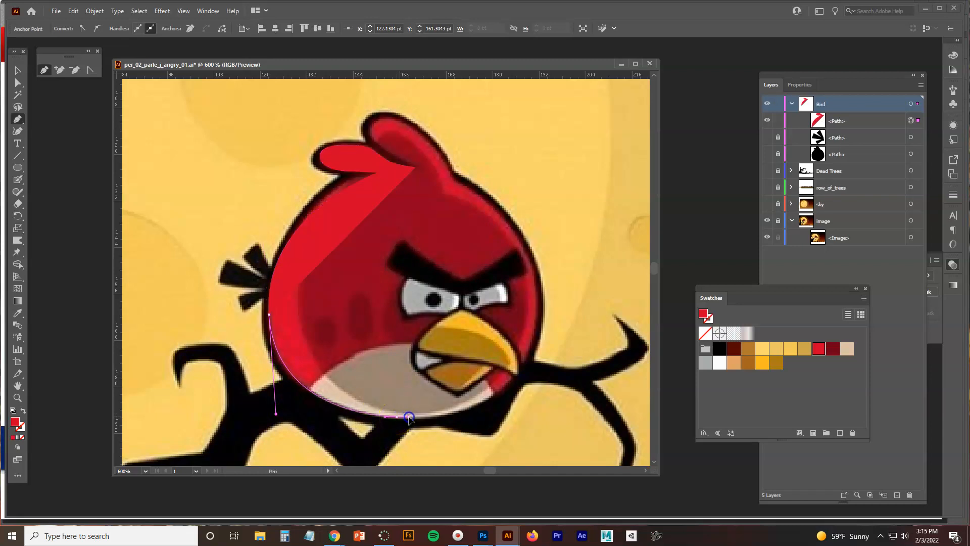
pyautogui.moveTo(410, 418); pyautogui.dragTo(410, 417)
pyautogui.moveTo(535, 317); pyautogui.dragTo(541, 216)
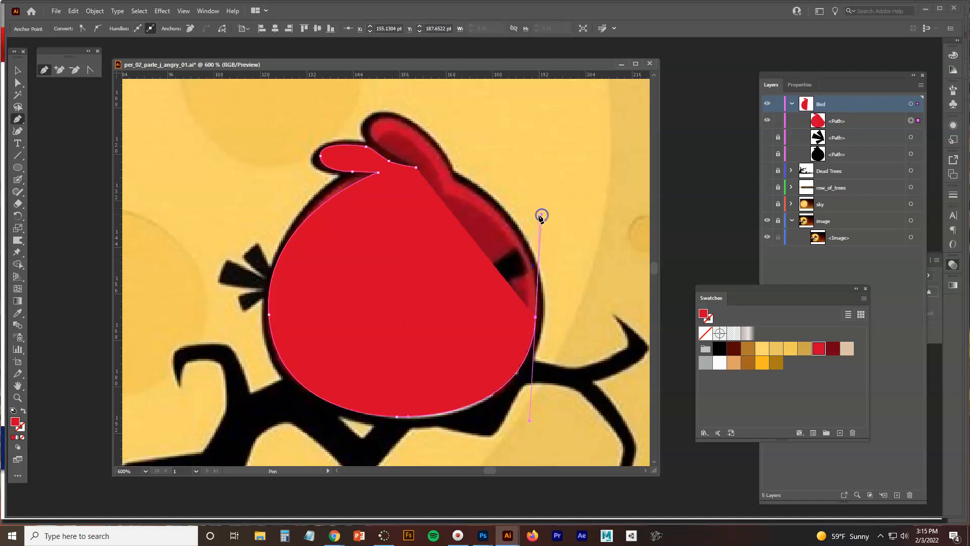
pyautogui.click(455, 180)
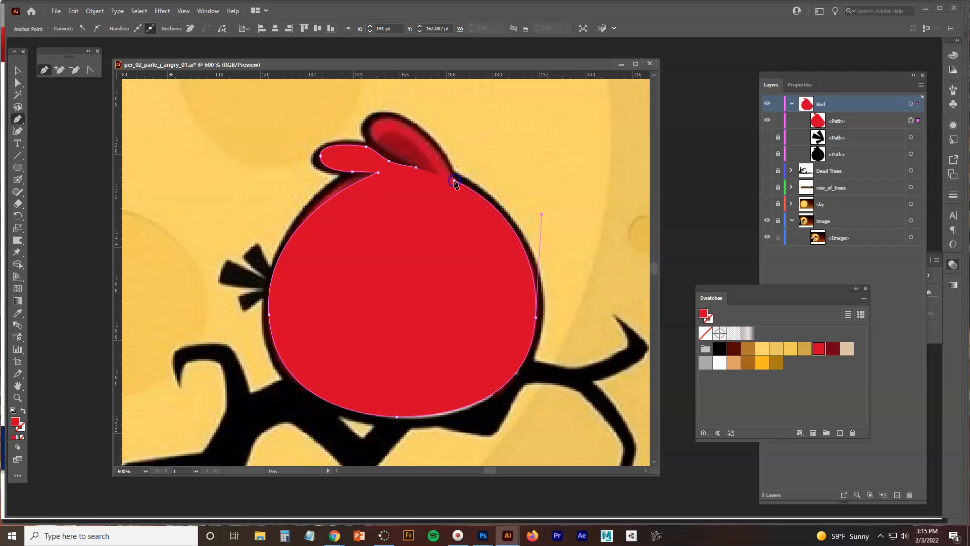
# Trace the upper crest feather with curved segments and close the red shape at its starting point.
pyautogui.scroll(3, 442, 157)
pyautogui.moveTo(442, 156); pyautogui.dragTo(502, 254)
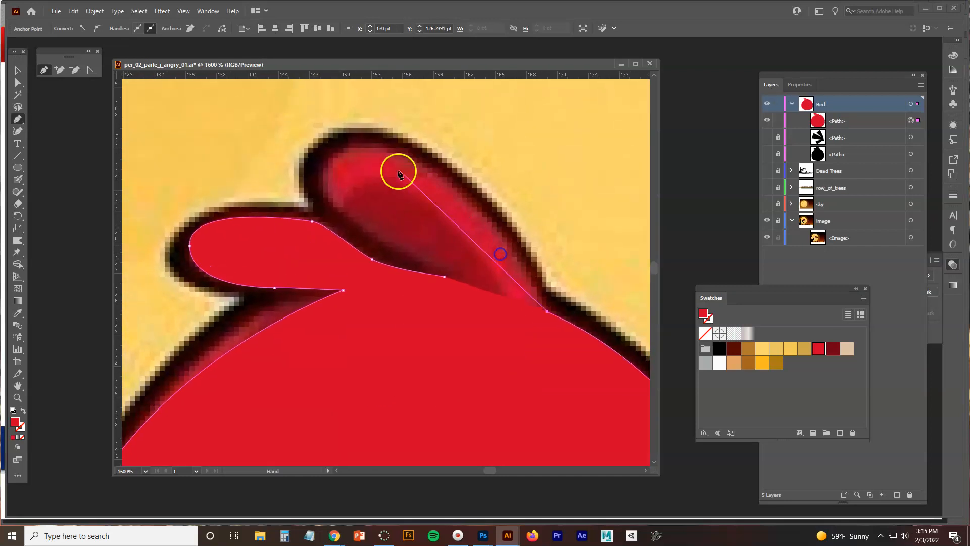
pyautogui.moveTo(343, 151); pyautogui.dragTo(273, 200)
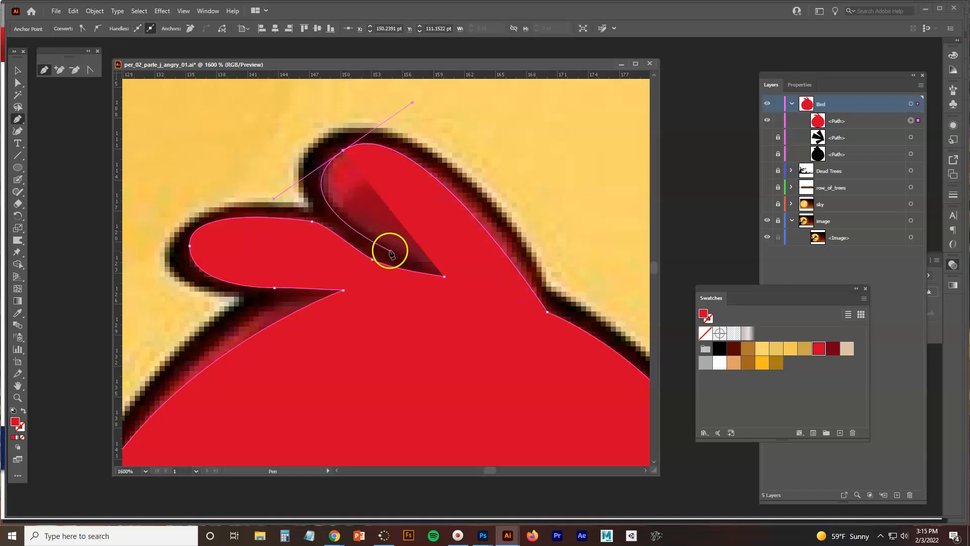
pyautogui.click(444, 276)
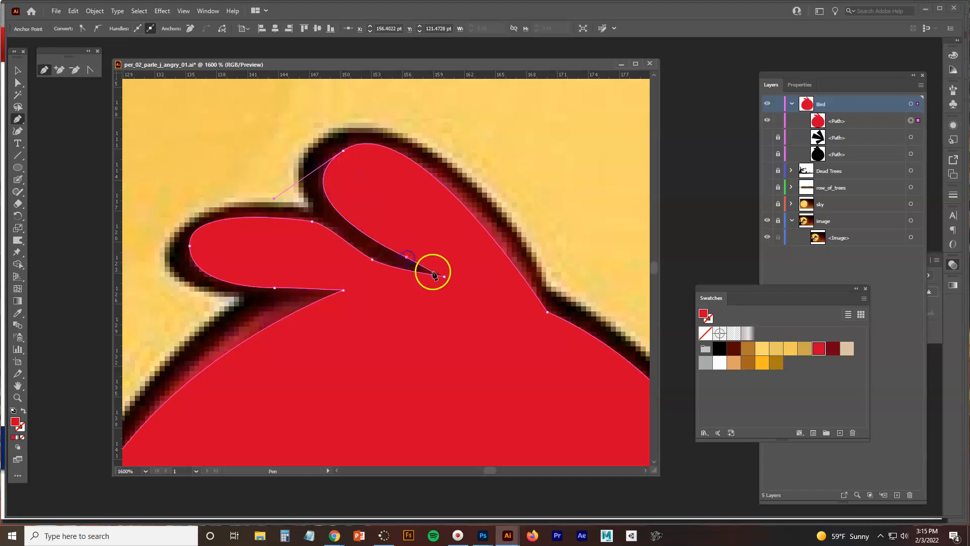
pyautogui.click(444, 277)
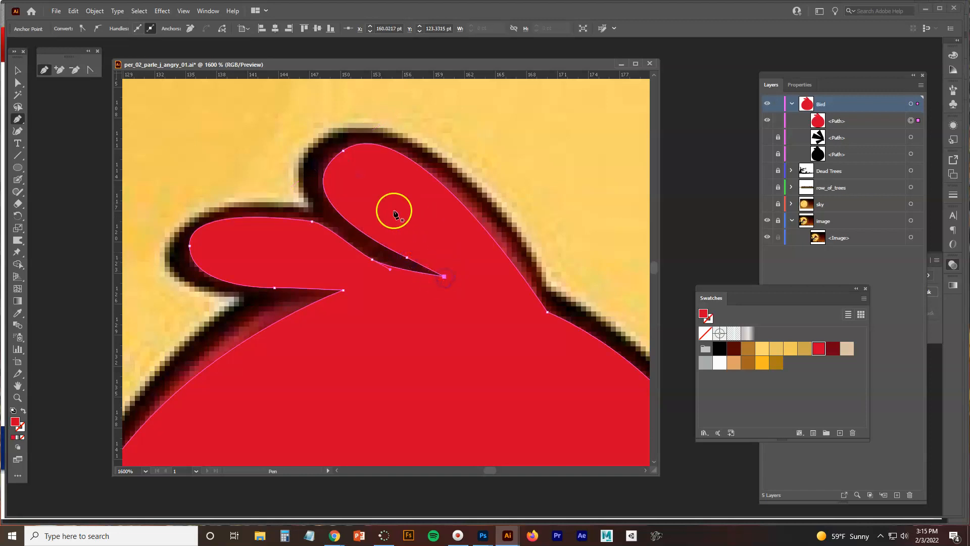
# Lengthen the direction handle at the upper crest feather's tip and pull handles out of the corner anchor at the feather's base.
pyautogui.keyDown('ctrl'); pyautogui.click(344, 151); pyautogui.keyUp('ctrl')
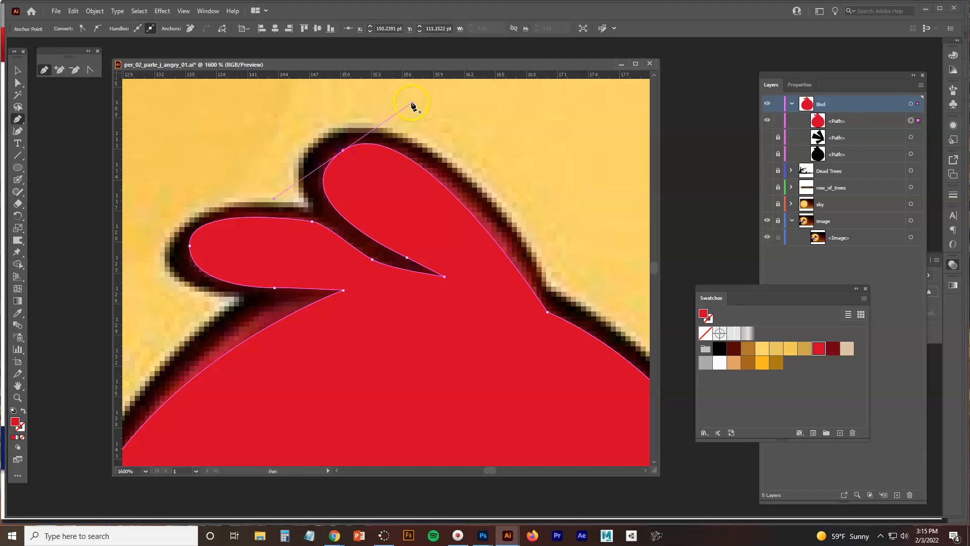
pyautogui.moveTo(413, 104); pyautogui.dragTo(419, 100)
pyautogui.keyDown('ctrl'); pyautogui.click(547, 313); pyautogui.keyUp('ctrl')
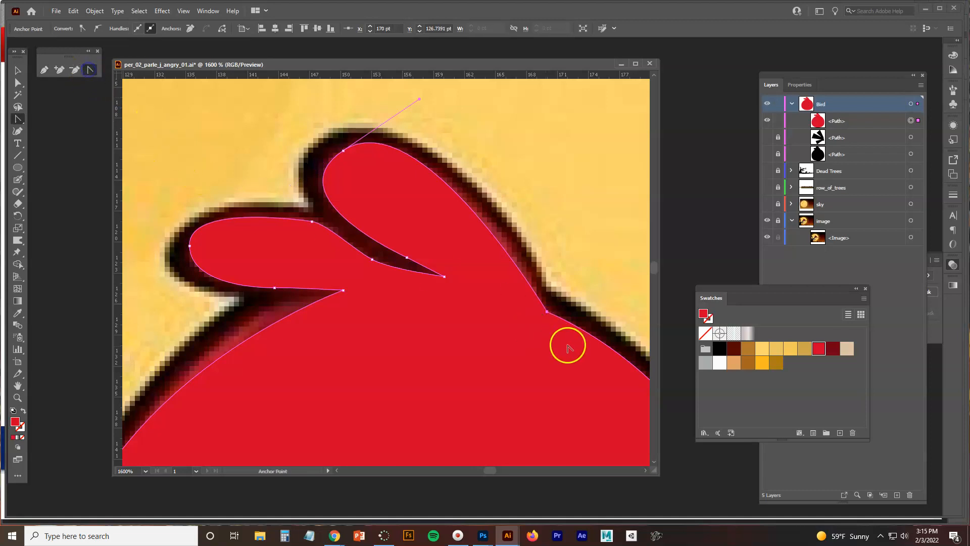
pyautogui.moveTo(548, 312); pyautogui.dragTo(540, 306)
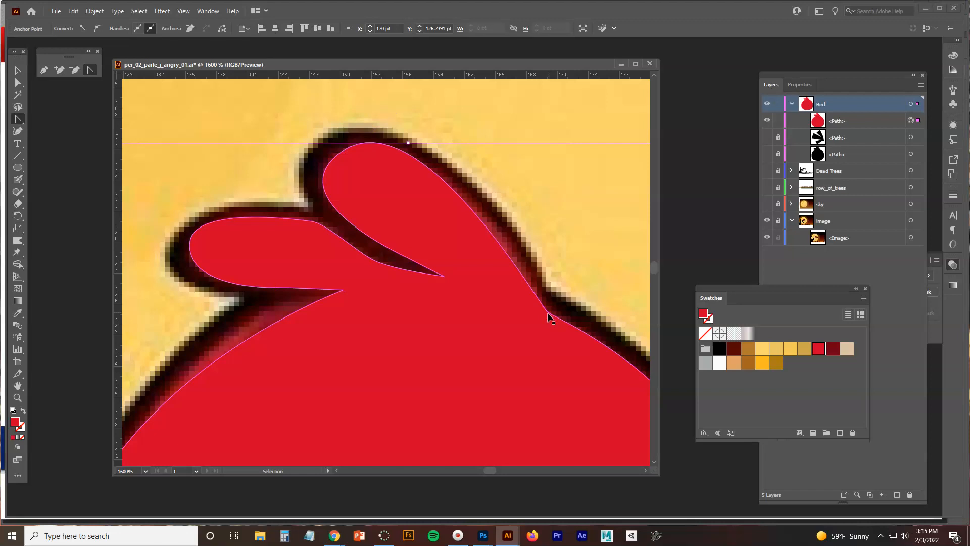
pyautogui.click(504, 286)
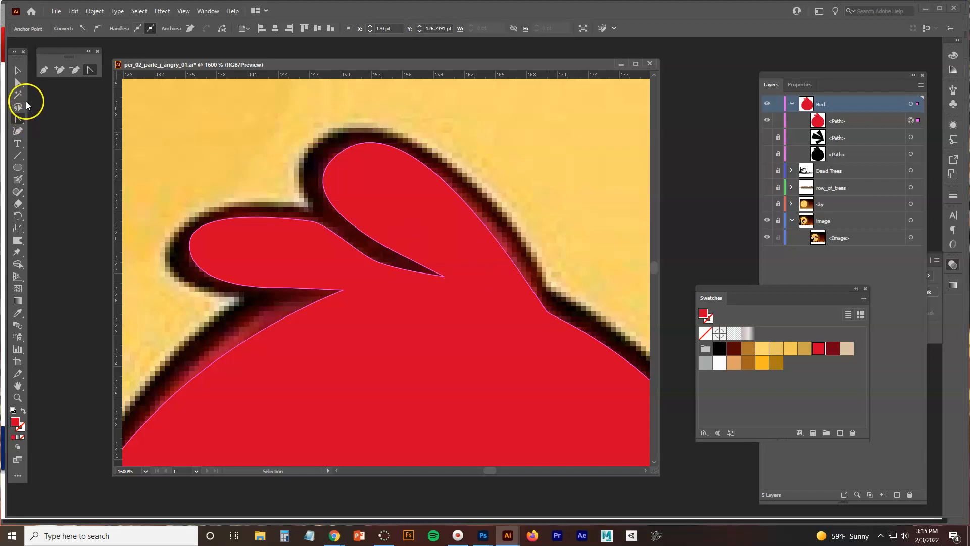
# Adjust the handle of the upper crest feather's base anchor independently so the outer edge bulges to follow the reference outline.
pyautogui.click(17, 83)
pyautogui.click(543, 311)
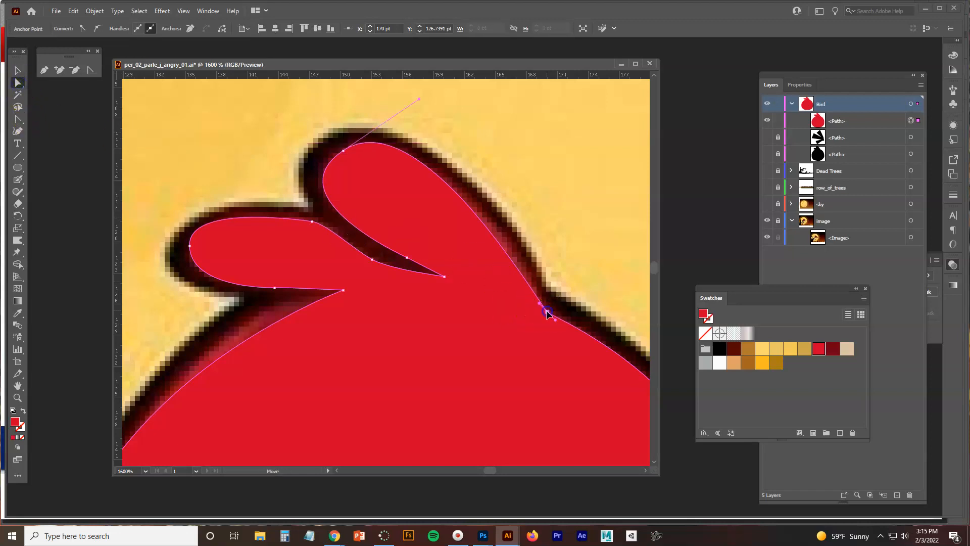
pyautogui.moveTo(539, 303); pyautogui.dragTo(515, 281)
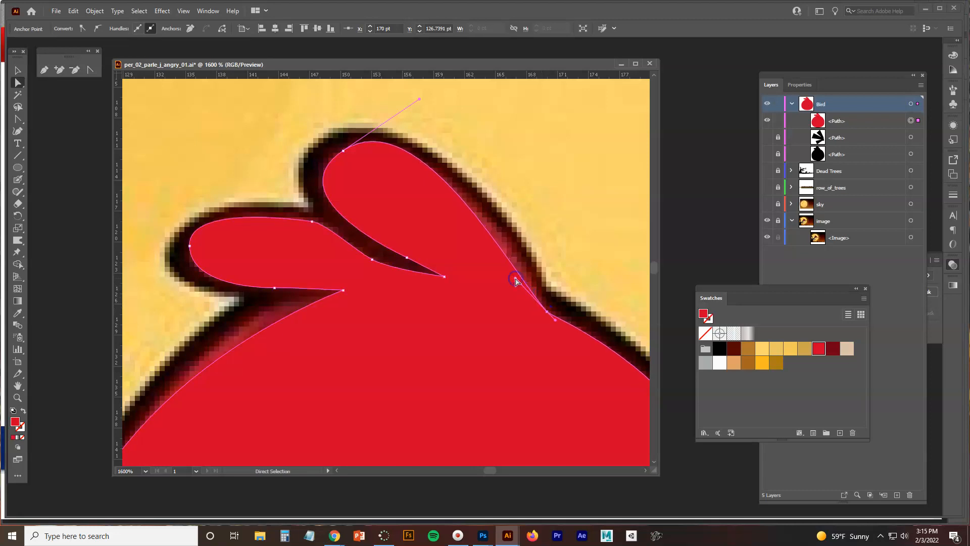
pyautogui.click(331, 212)
pyautogui.click(90, 69)
pyautogui.click(445, 269)
pyautogui.click(515, 280)
pyautogui.moveTo(515, 279); pyautogui.dragTo(525, 259)
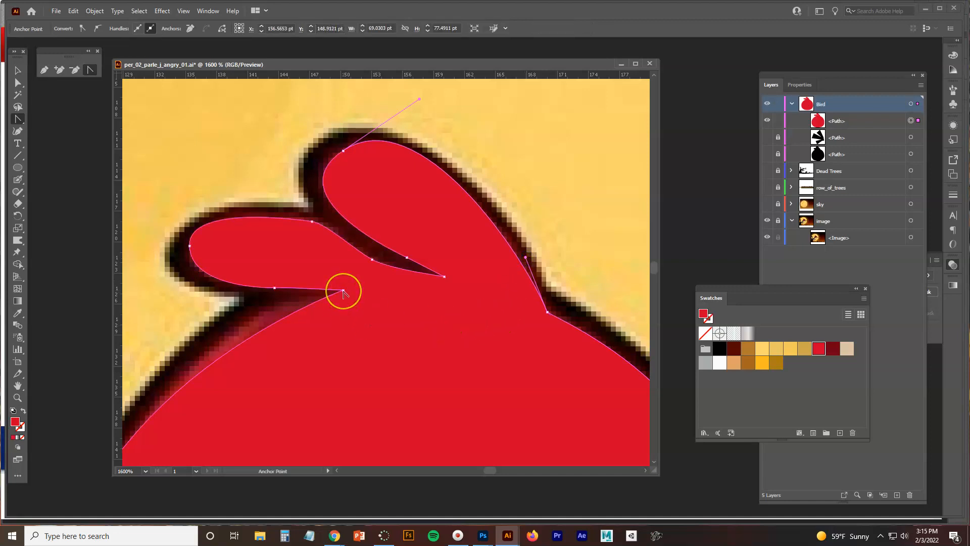
pyautogui.hotkey('ctrl', 's')
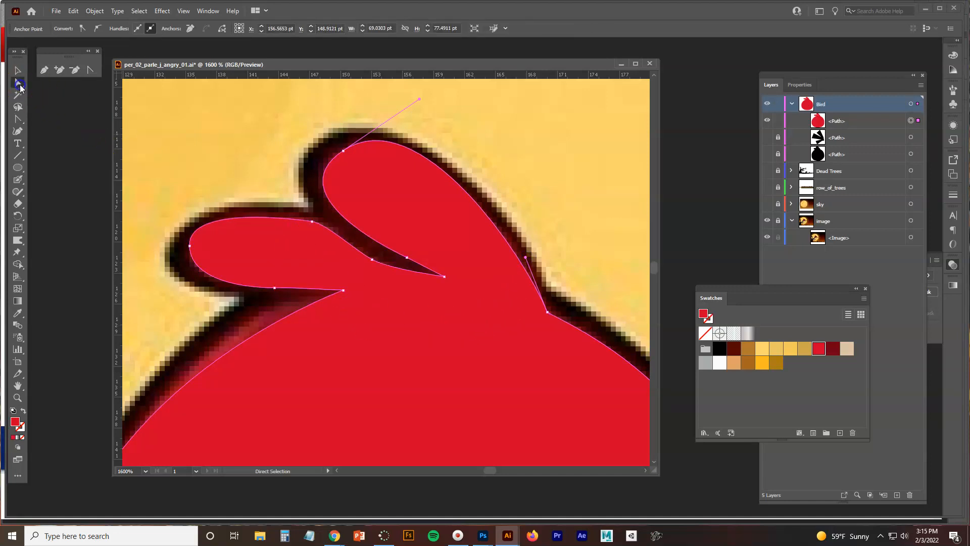
# Pull a handle from the corner anchor under the lower crest feather to bend the upper back curve out to the black outline.
pyautogui.moveTo(332, 325); pyautogui.dragTo(445, 245)
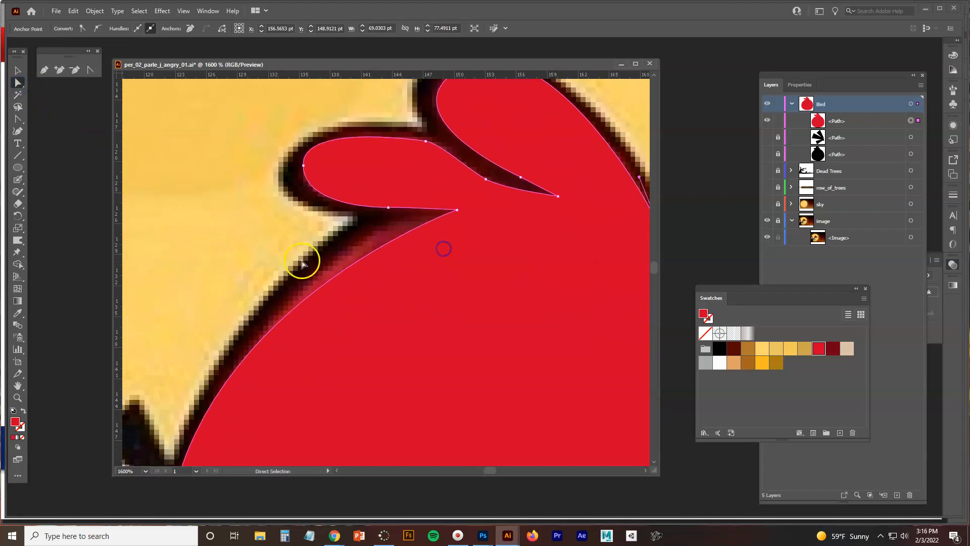
pyautogui.click(457, 210)
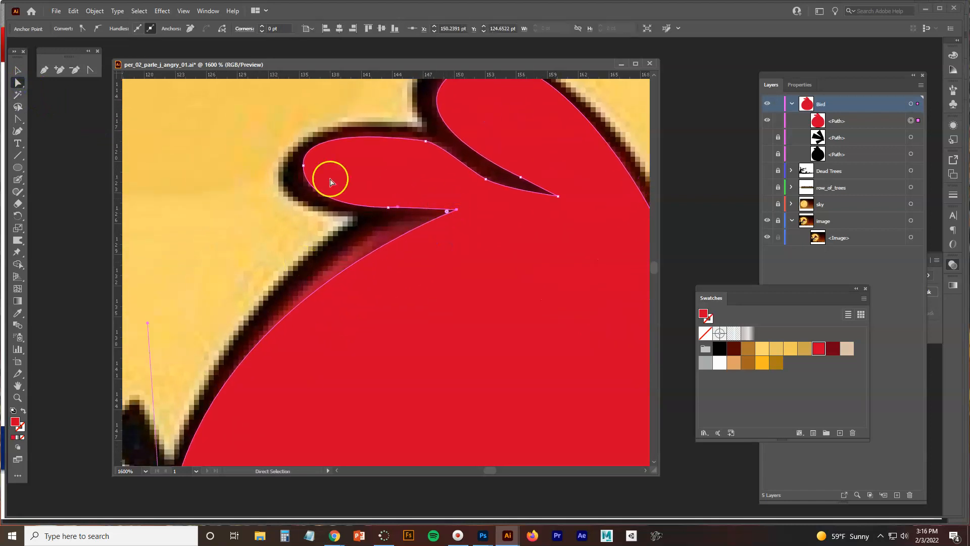
pyautogui.click(91, 71)
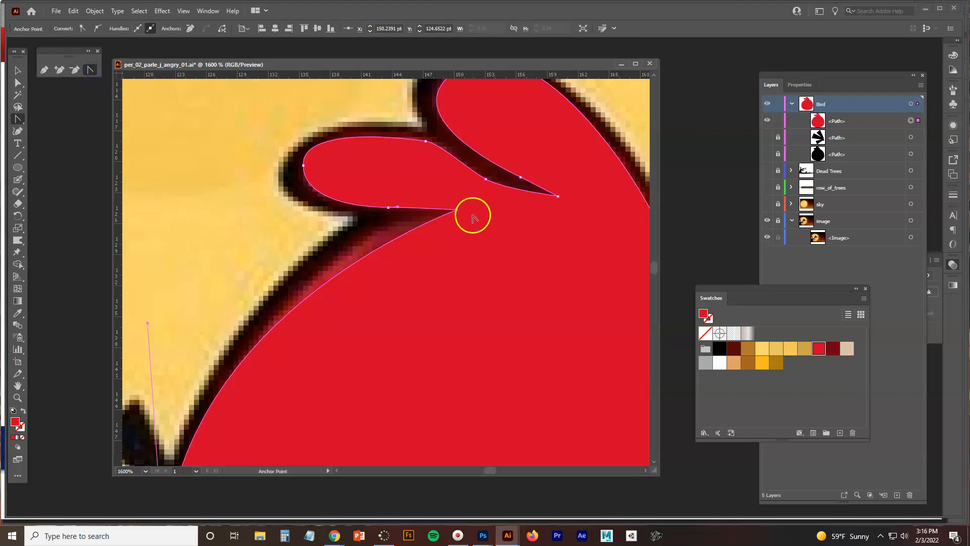
pyautogui.moveTo(455, 209); pyautogui.dragTo(455, 214)
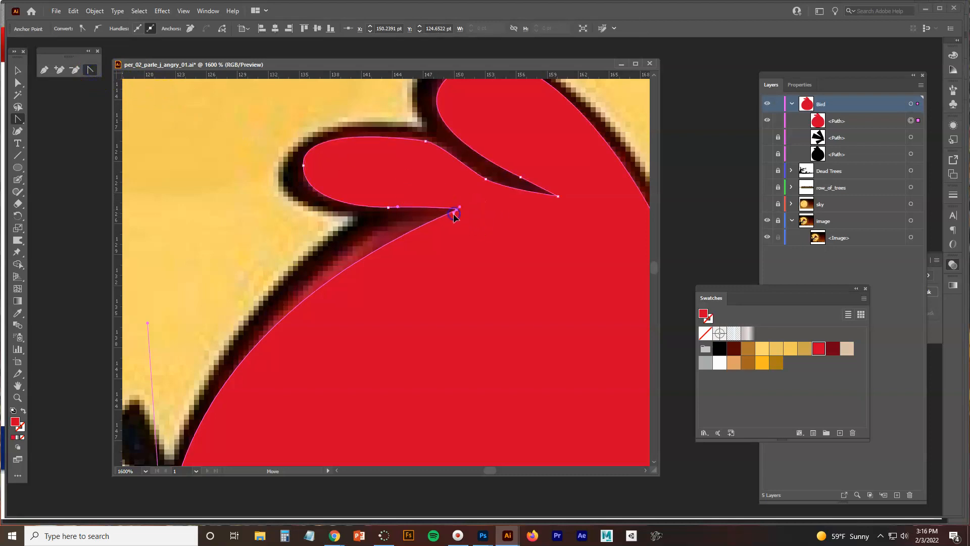
pyautogui.moveTo(453, 215); pyautogui.dragTo(411, 201)
# Nudge the red body's bottom anchor point down slightly so the curve covers the light gap above the black outline.
pyautogui.scroll(-3, 450, 273)
pyautogui.moveTo(450, 301); pyautogui.dragTo(373, 202)
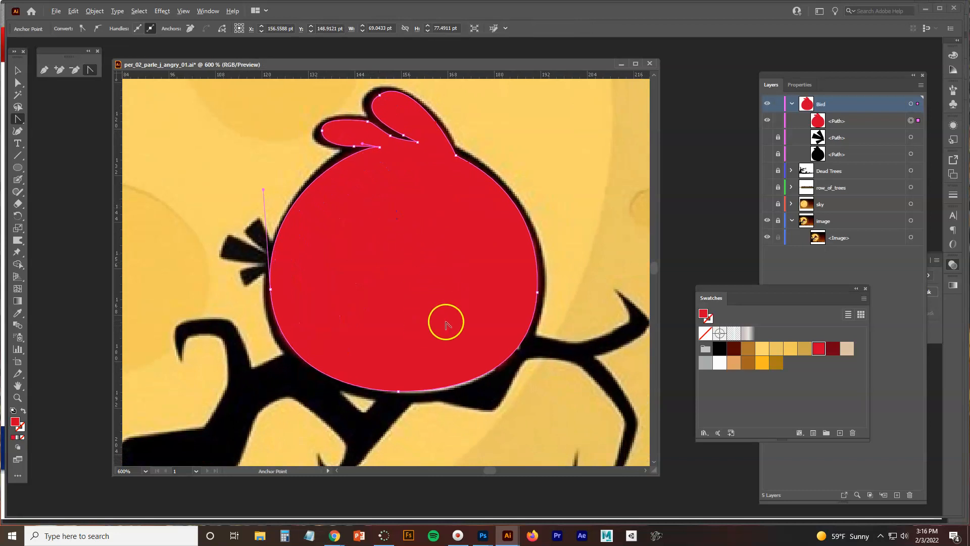
pyautogui.moveTo(444, 321); pyautogui.dragTo(446, 217)
pyautogui.scroll(3, 446, 243)
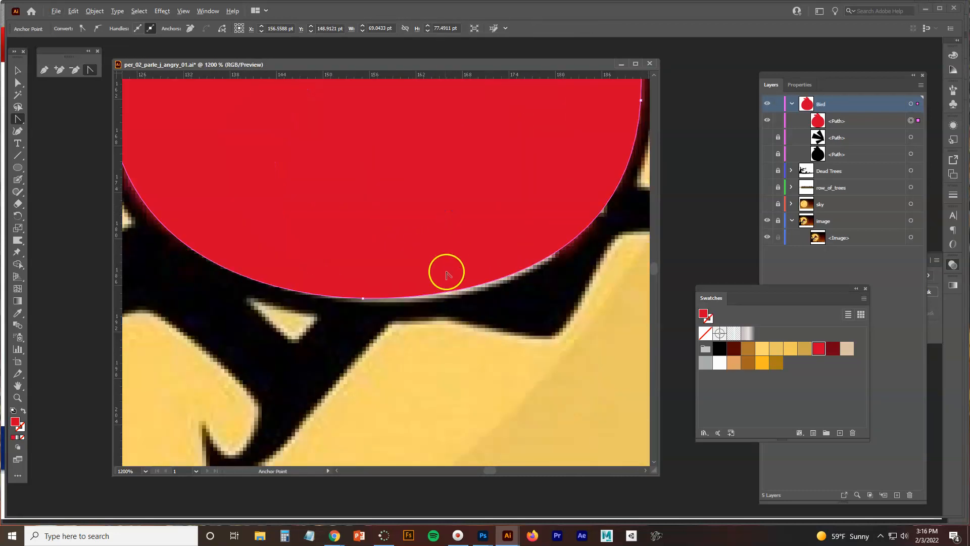
pyautogui.click(22, 86)
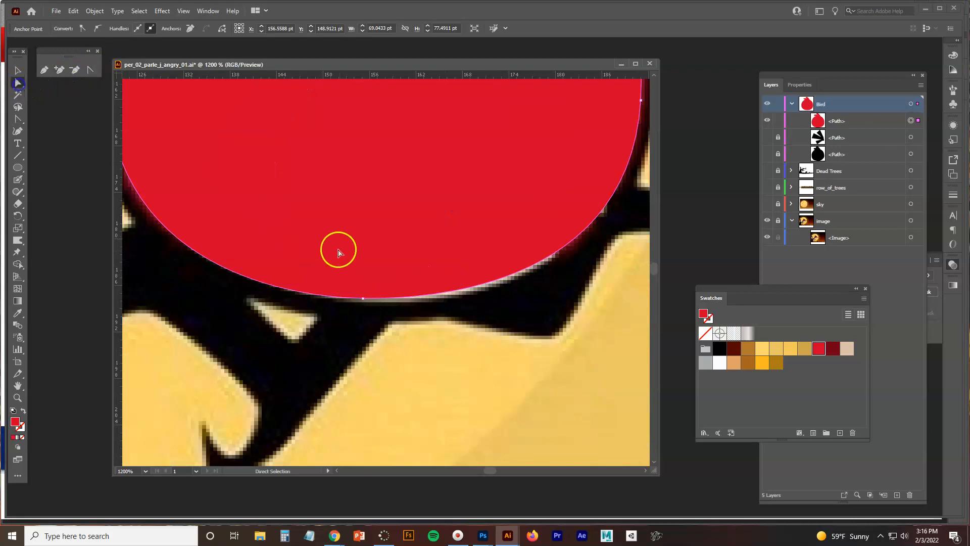
pyautogui.click(363, 301)
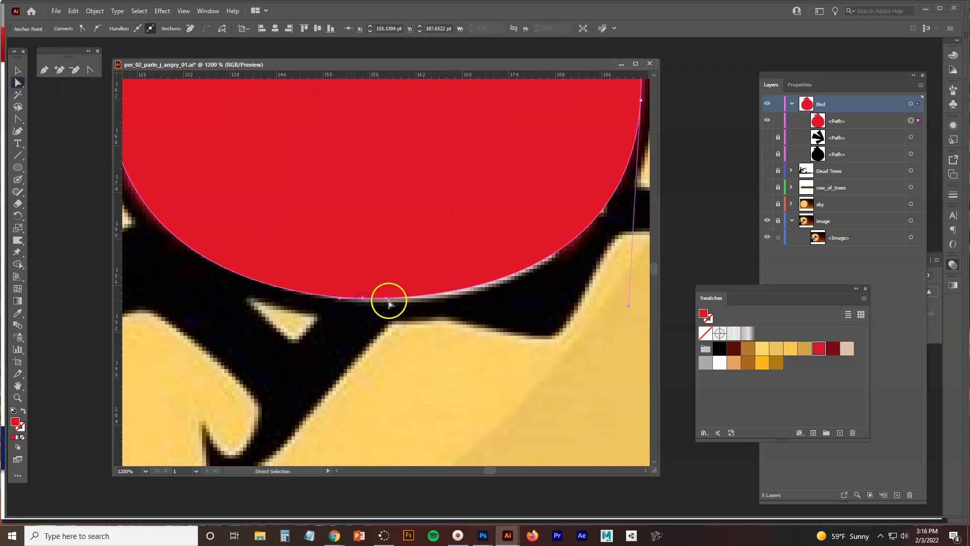
pyautogui.moveTo(387, 300); pyautogui.dragTo(363, 301)
# Show the black tail and silhouette paths again, deselect the red body and inspect its fit against the outline.
pyautogui.scroll(-3, 410, 262)
pyautogui.moveTo(416, 229); pyautogui.dragTo(409, 306)
pyautogui.click(18, 72)
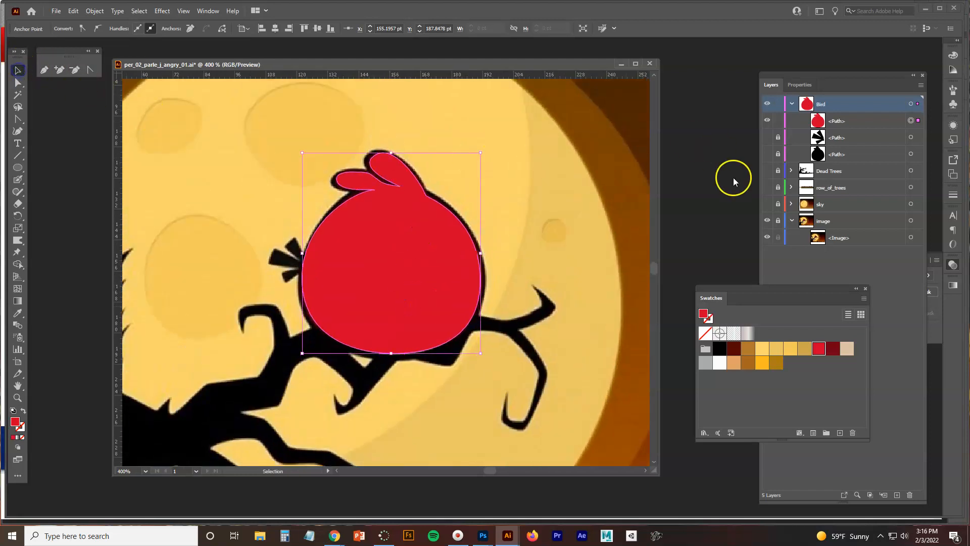
pyautogui.click(767, 137)
pyautogui.click(767, 154)
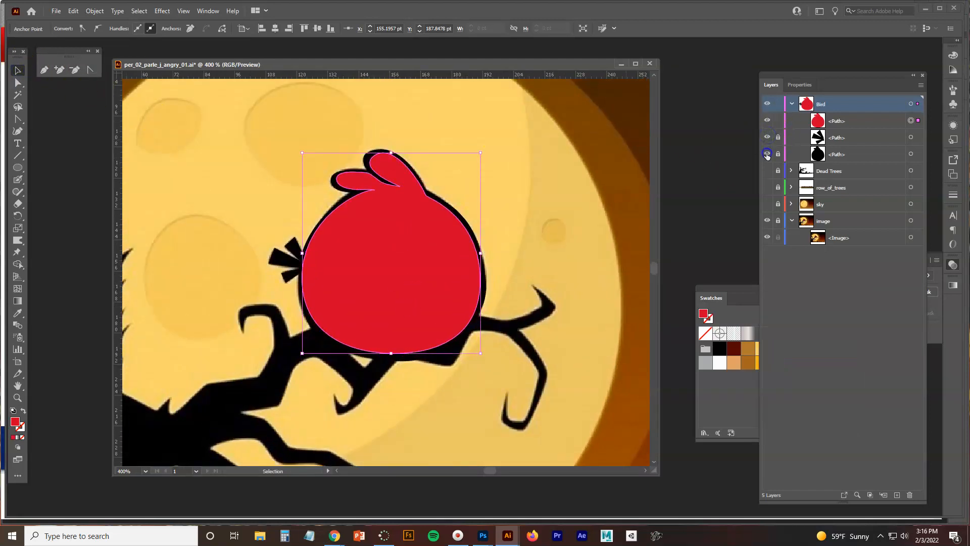
pyautogui.click(604, 223)
pyautogui.scroll(2, 490, 216)
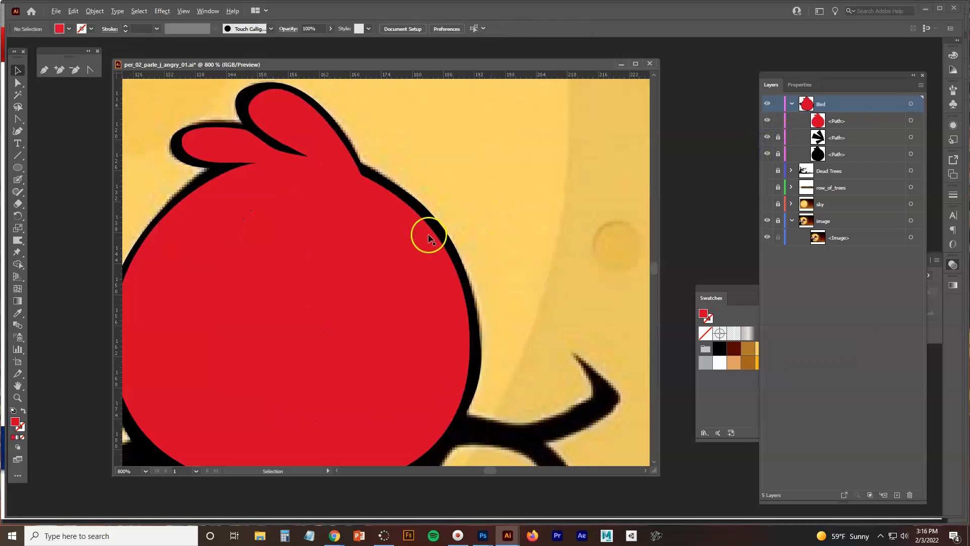
pyautogui.scroll(-1, 401, 231)
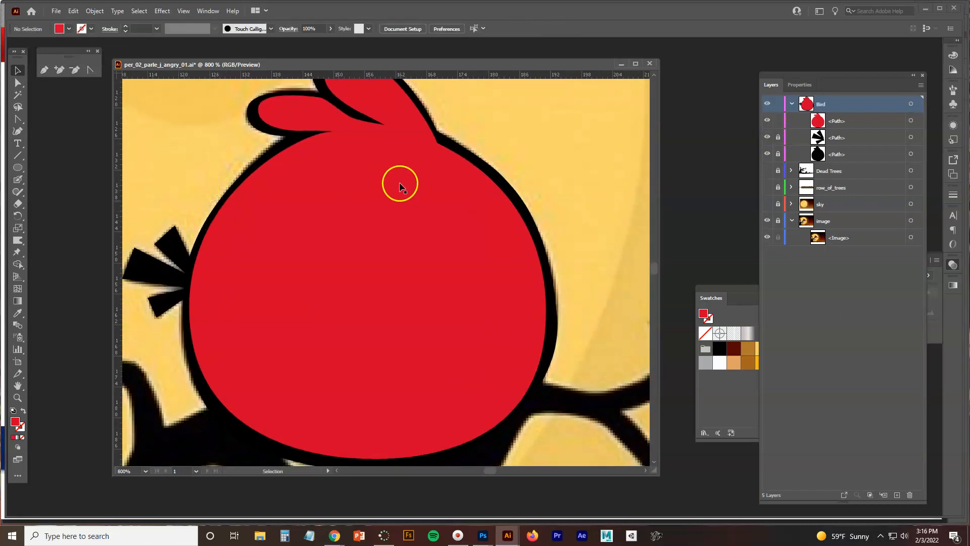
pyautogui.scroll(-1, 401, 184)
pyautogui.scroll(-1, 403, 187)
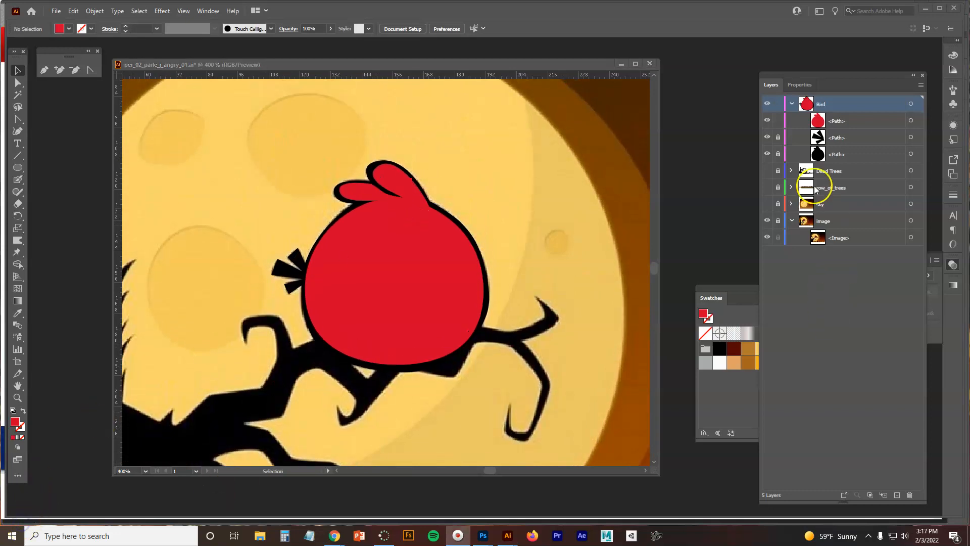
# Lock the red body path and hide all three bird paths to reveal the reference bird.
pyautogui.click(779, 121)
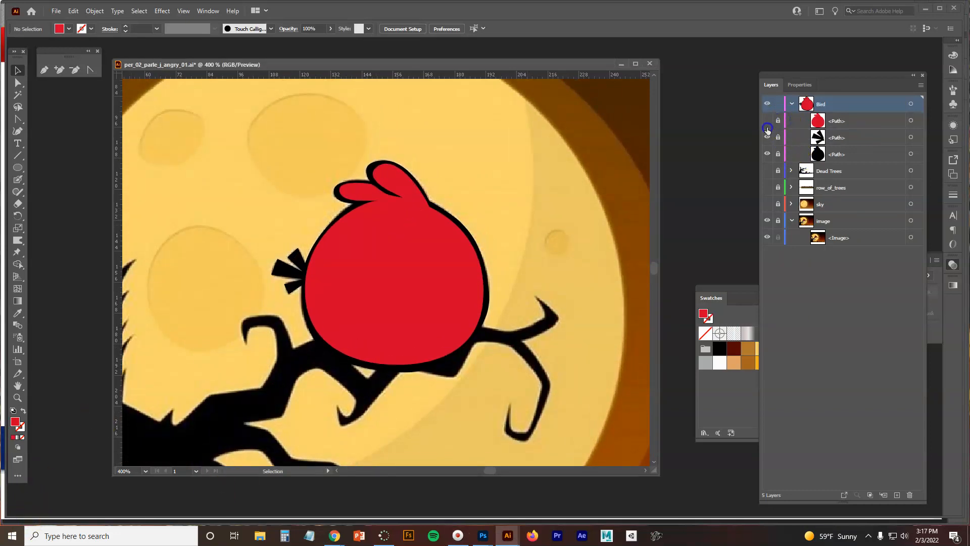
pyautogui.click(767, 152)
pyautogui.scroll(2, 445, 280)
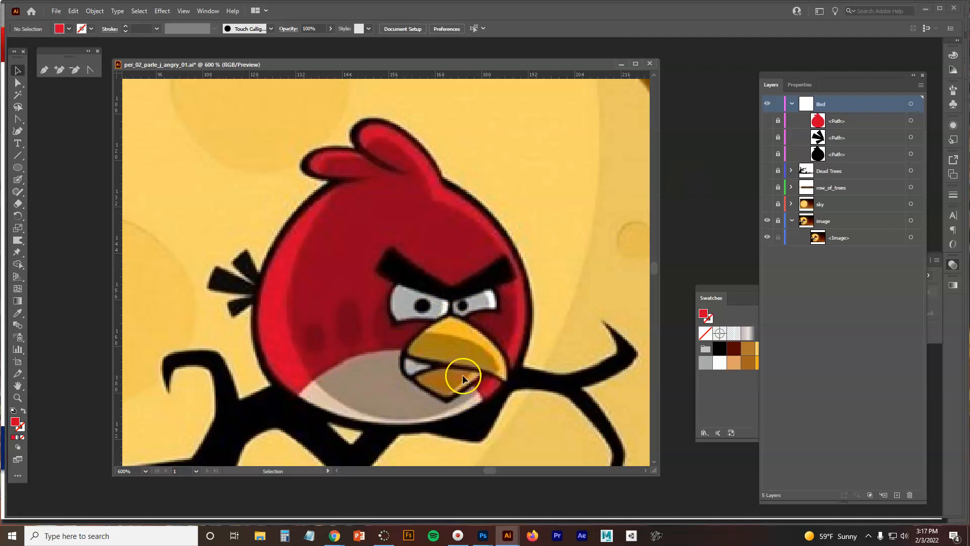
# Show and unlock the red body path and lower its opacity to 28% so the reference shows through.
pyautogui.click(779, 122)
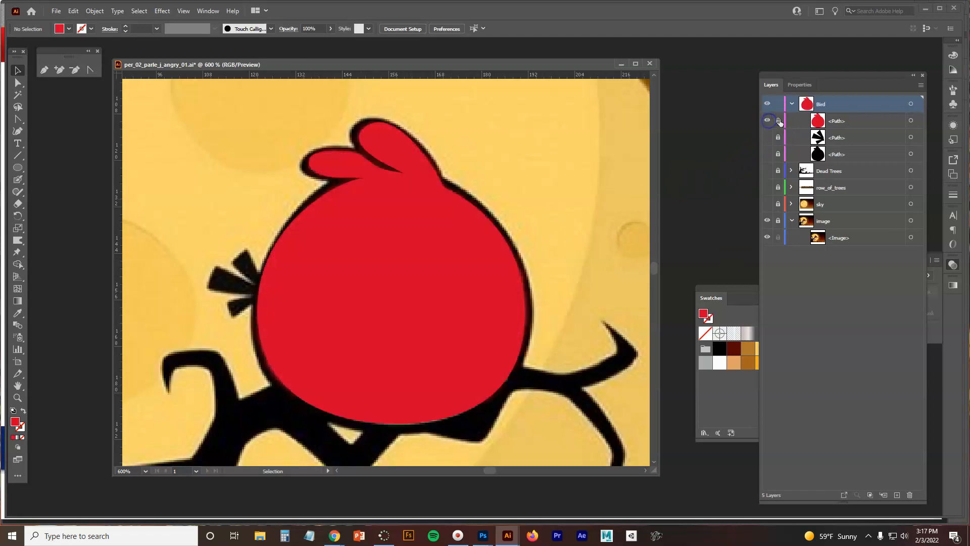
pyautogui.click(910, 121)
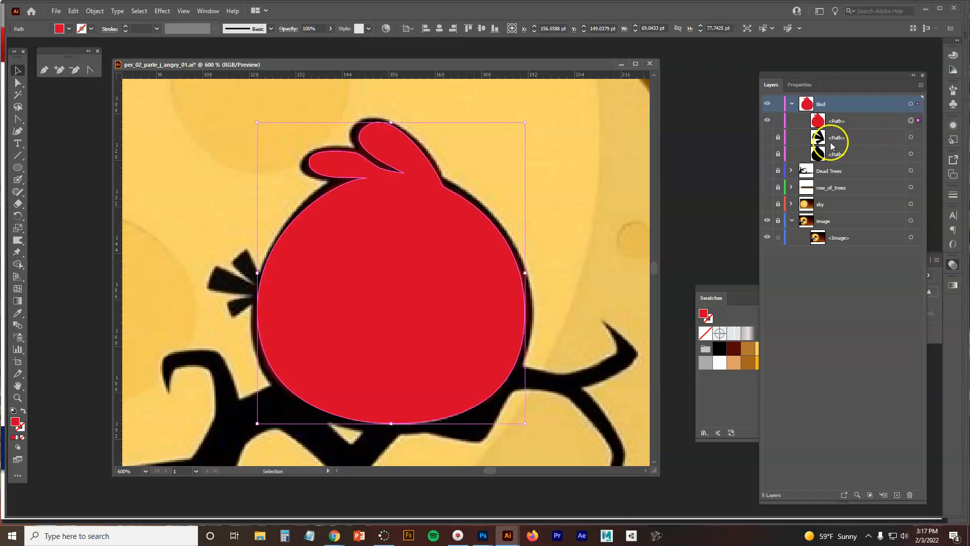
pyautogui.click(953, 265)
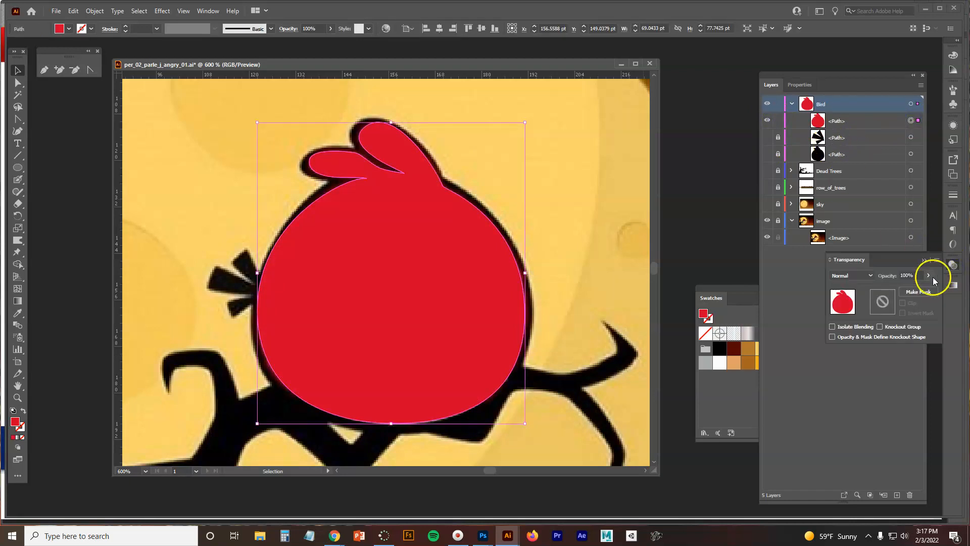
pyautogui.click(928, 275)
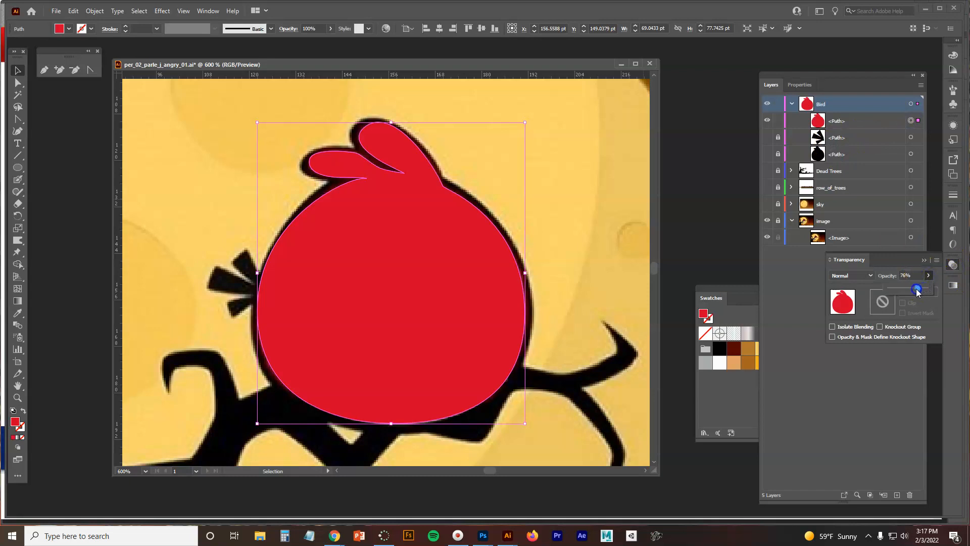
pyautogui.moveTo(898, 291); pyautogui.dragTo(898, 291)
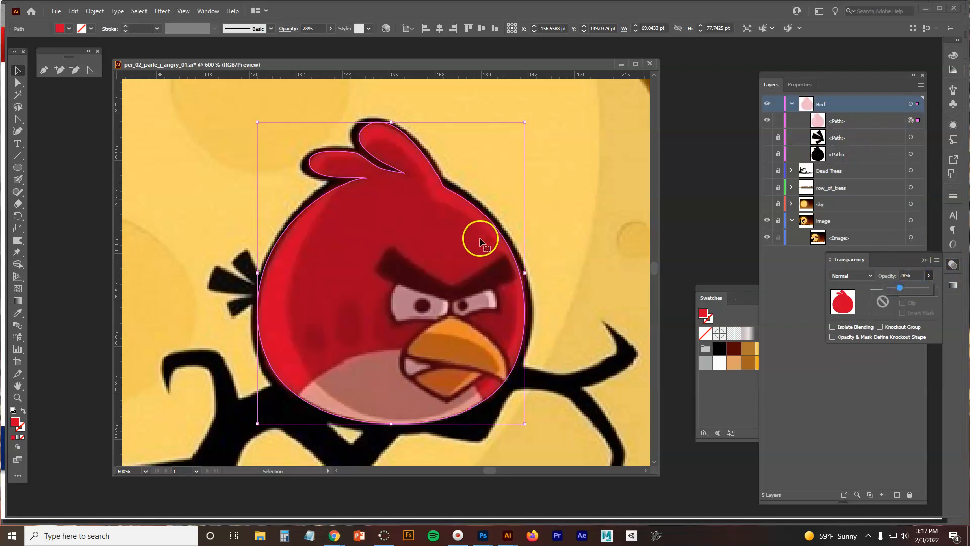
pyautogui.click(342, 222)
pyautogui.click(368, 228)
pyautogui.press('a')
pyautogui.press('v')
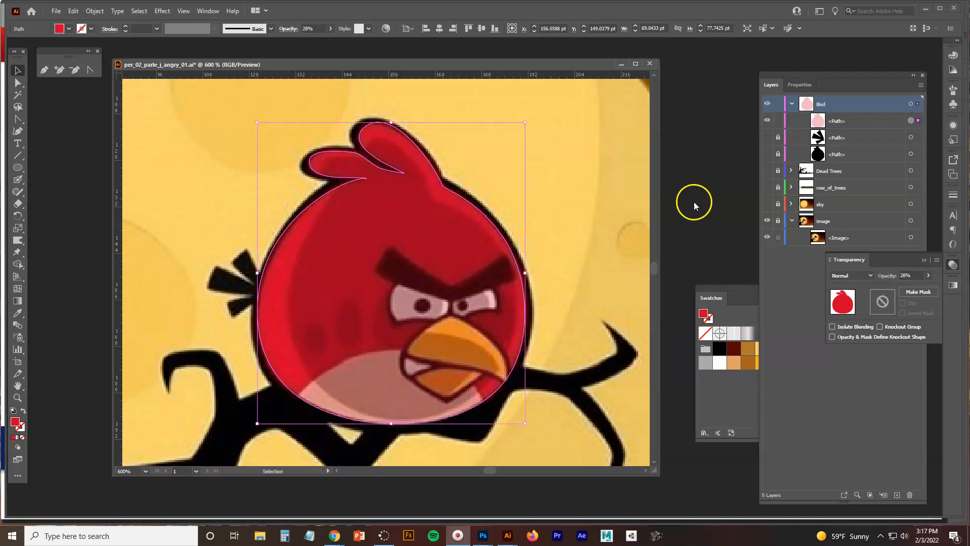
pyautogui.click(338, 256)
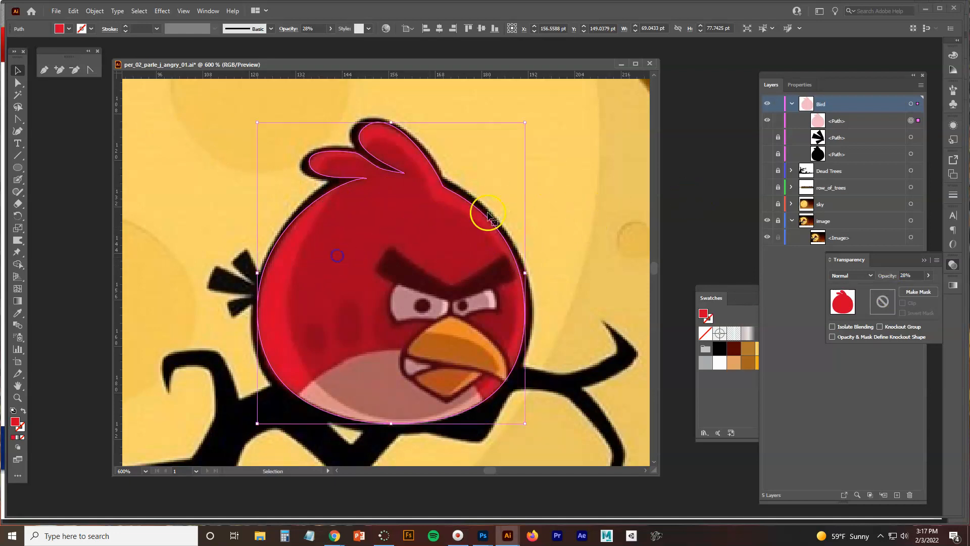
# Duplicate the semi-transparent red body path in place, in front of the original.
pyautogui.click(909, 121)
pyautogui.hotkey('ctrl', 'c')
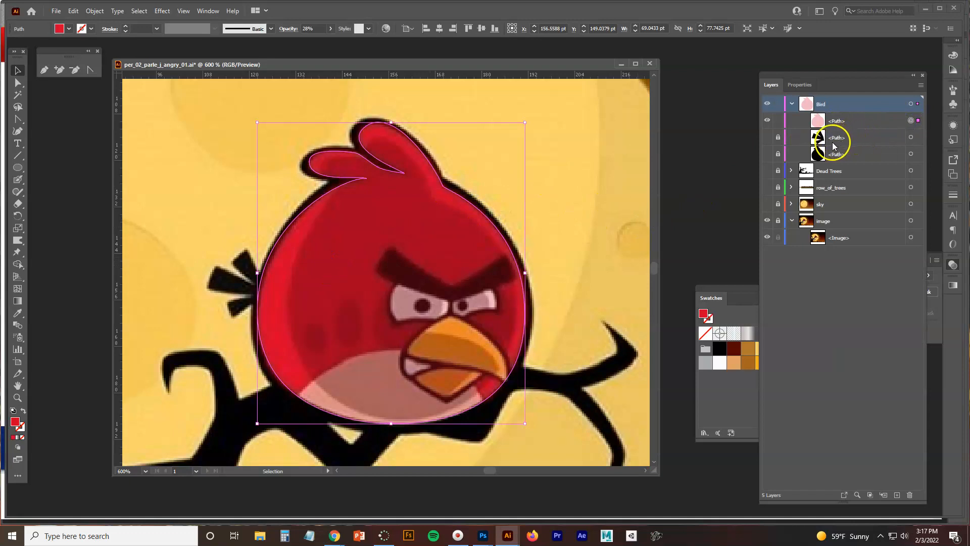
pyautogui.hotkey('ctrl', 'f')
# Rename the duplicated body path belly and lock the original red path beneath it.
pyautogui.doubleClick(836, 121)
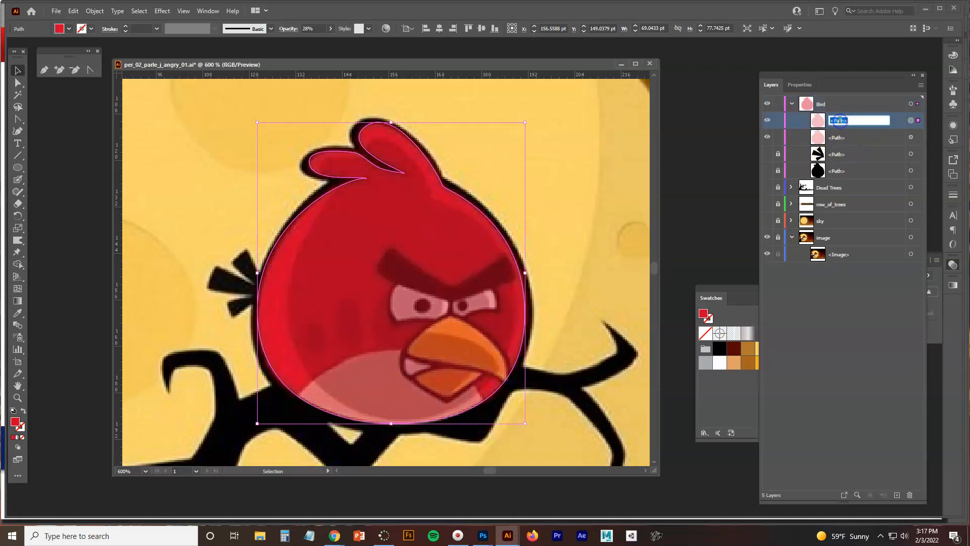
pyautogui.write('belly')
pyautogui.press('Return')
pyautogui.click(778, 137)
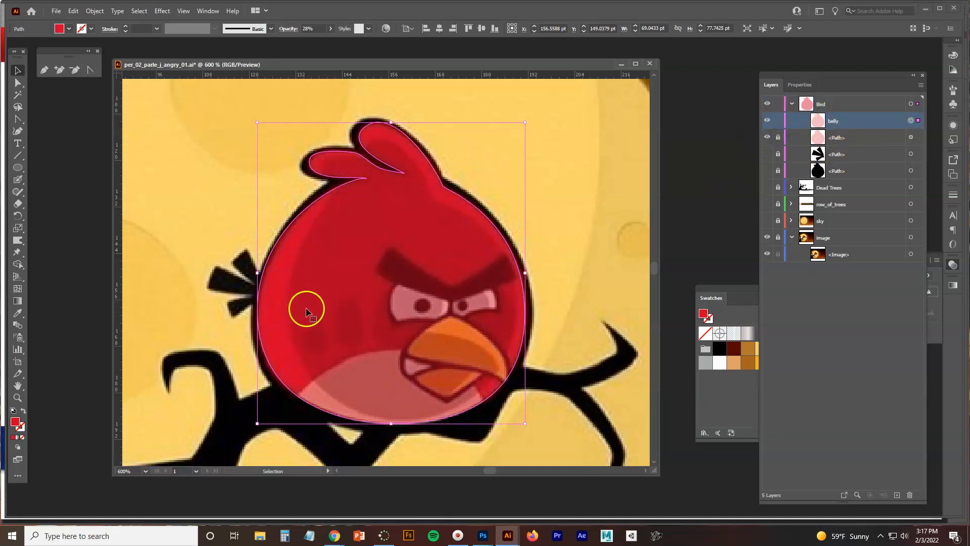
# Add two adjacent anchor points to the belly path at each end where the light belly patch meets the body outline.
pyautogui.scroll(2, 323, 321)
pyautogui.moveTo(370, 342); pyautogui.dragTo(285, 188)
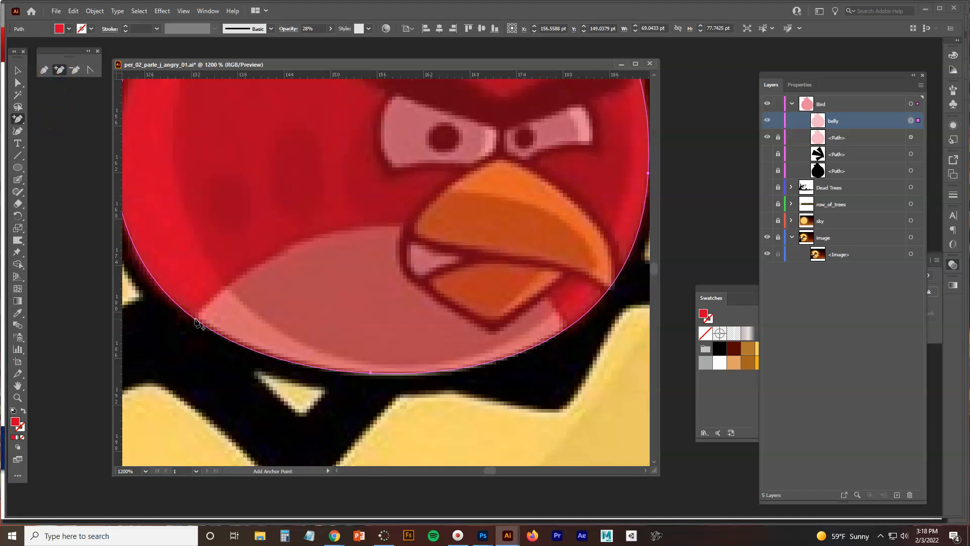
pyautogui.click(197, 322)
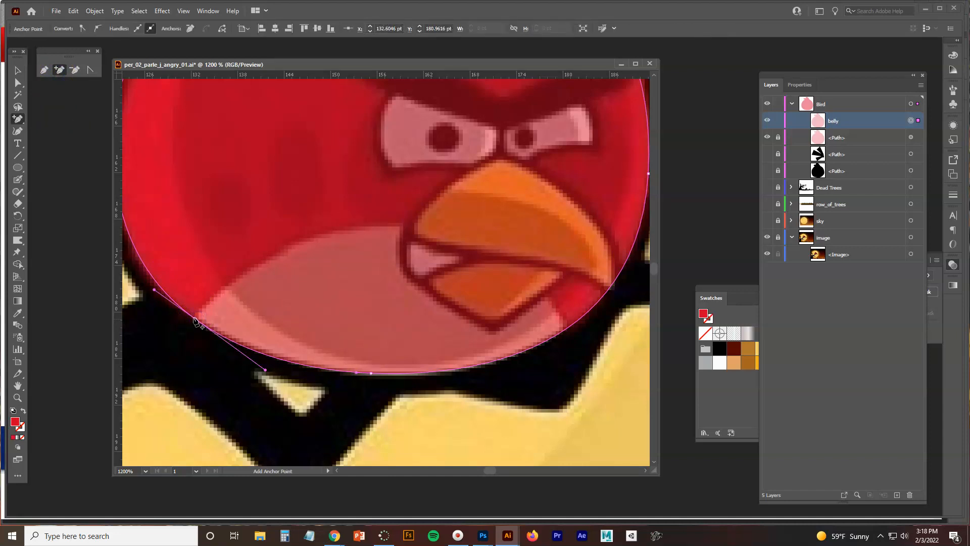
pyautogui.click(194, 320)
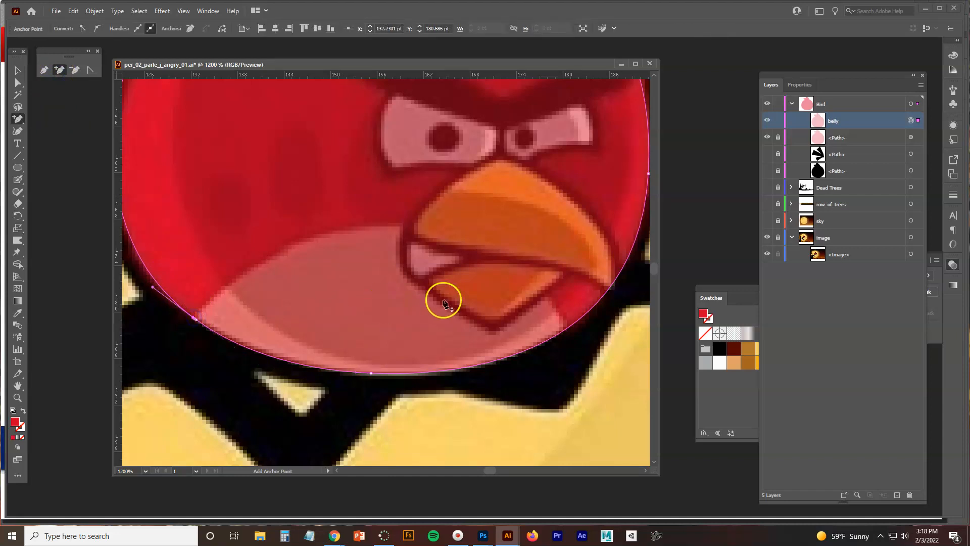
pyautogui.click(568, 327)
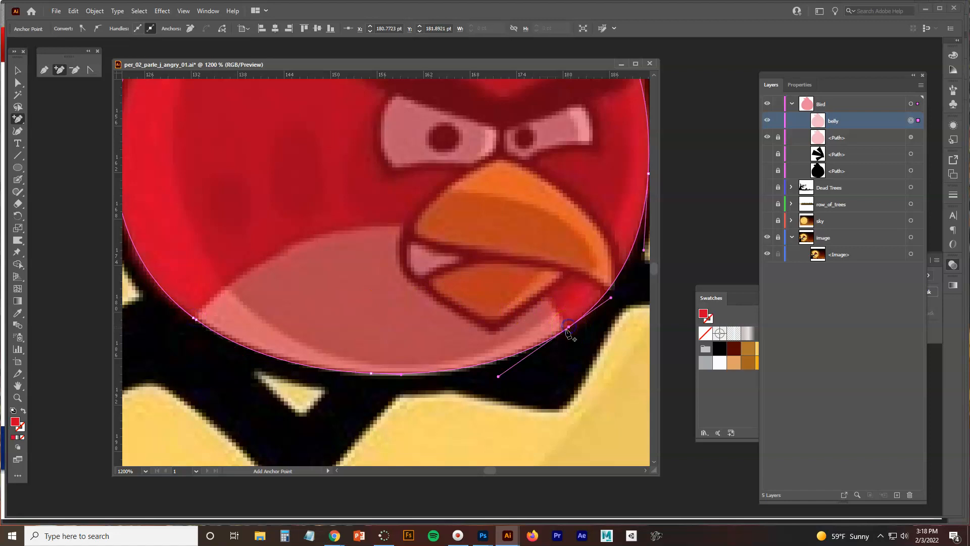
pyautogui.click(567, 326)
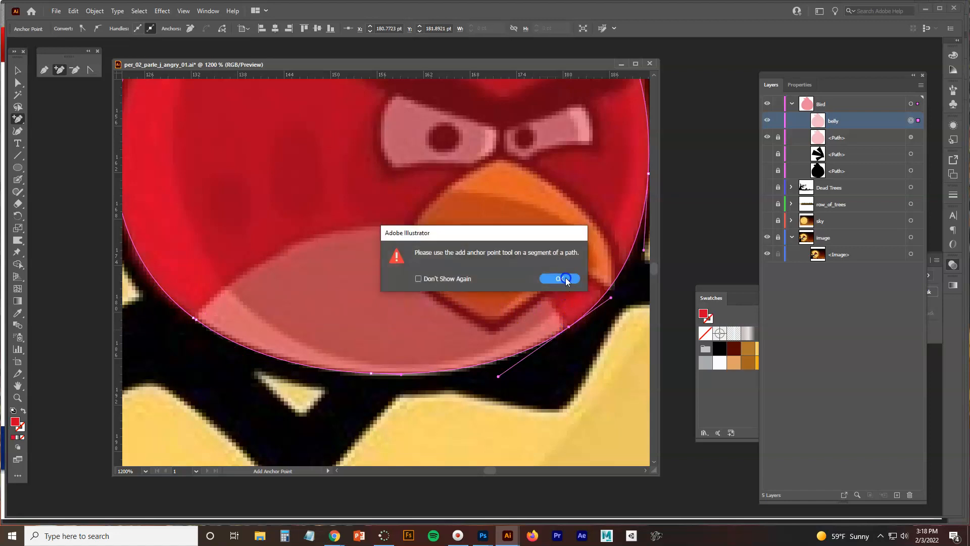
pyautogui.click(566, 279)
pyautogui.click(566, 329)
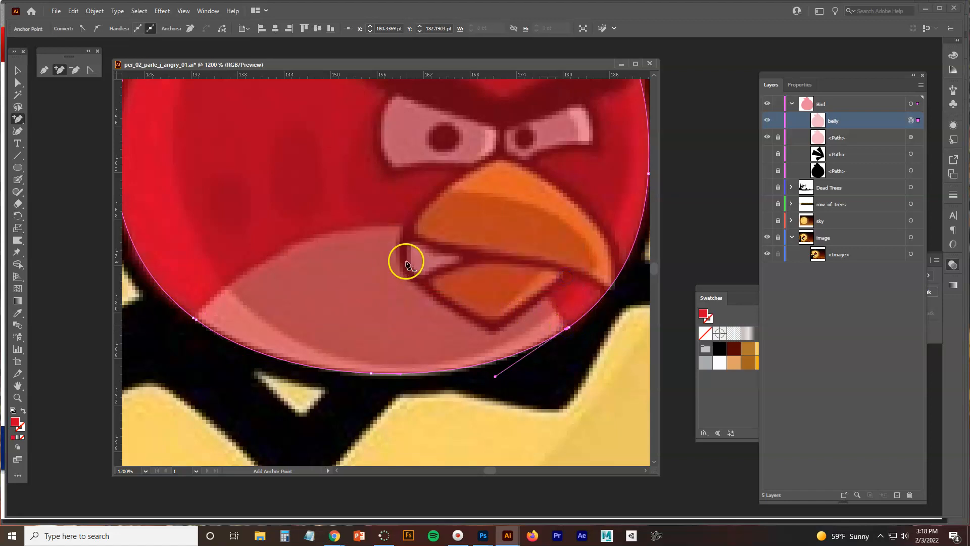
# Delete the belly path's anchor point on the tail side of the body.
pyautogui.scroll(-3, 406, 263)
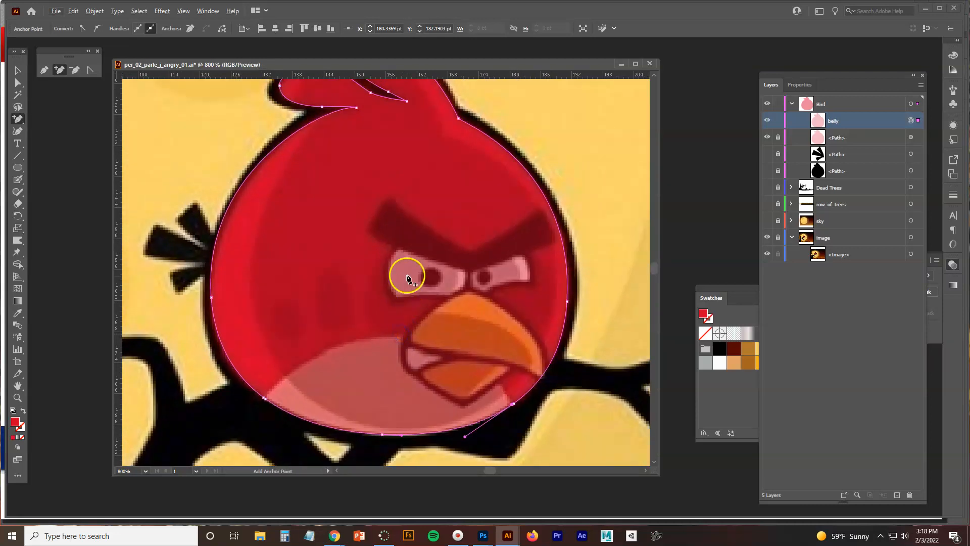
pyautogui.scroll(-4, 410, 279)
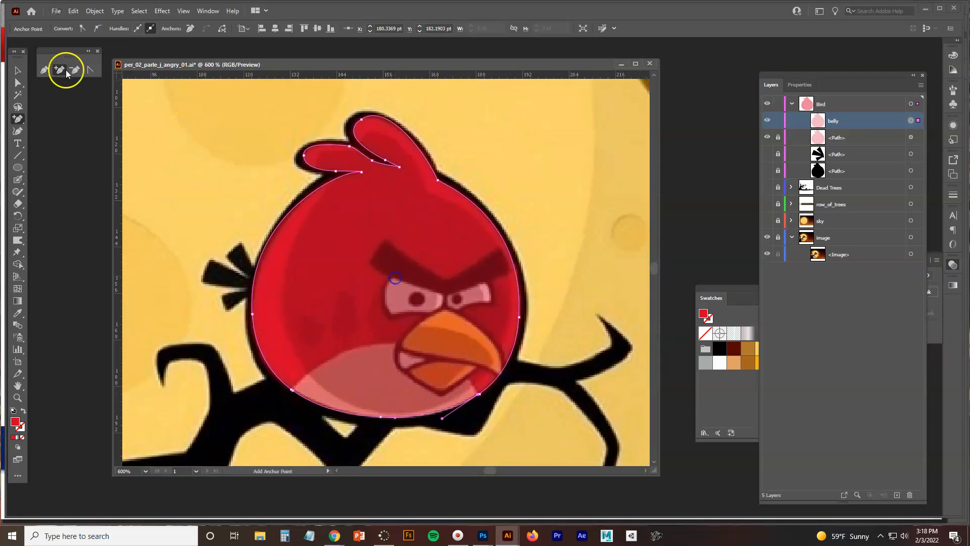
pyautogui.click(70, 71)
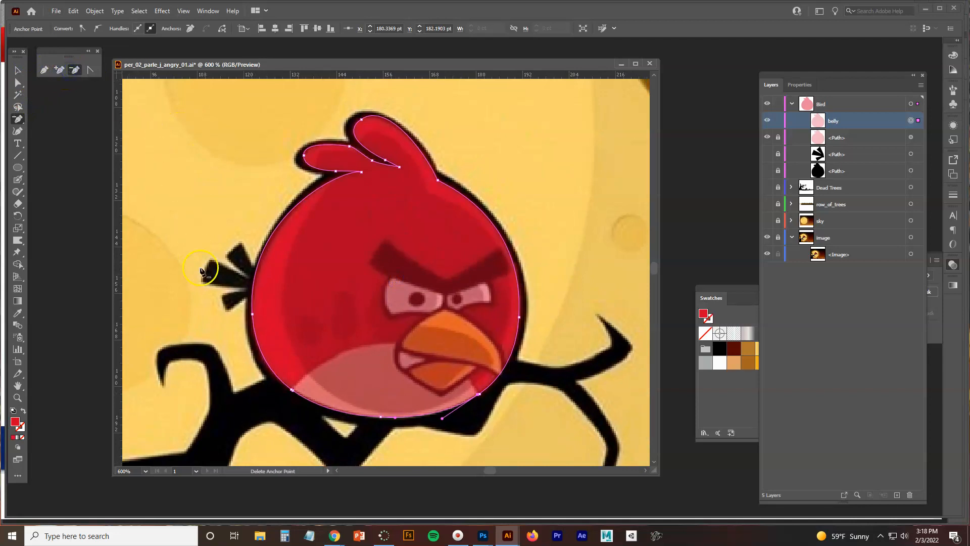
pyautogui.click(253, 317)
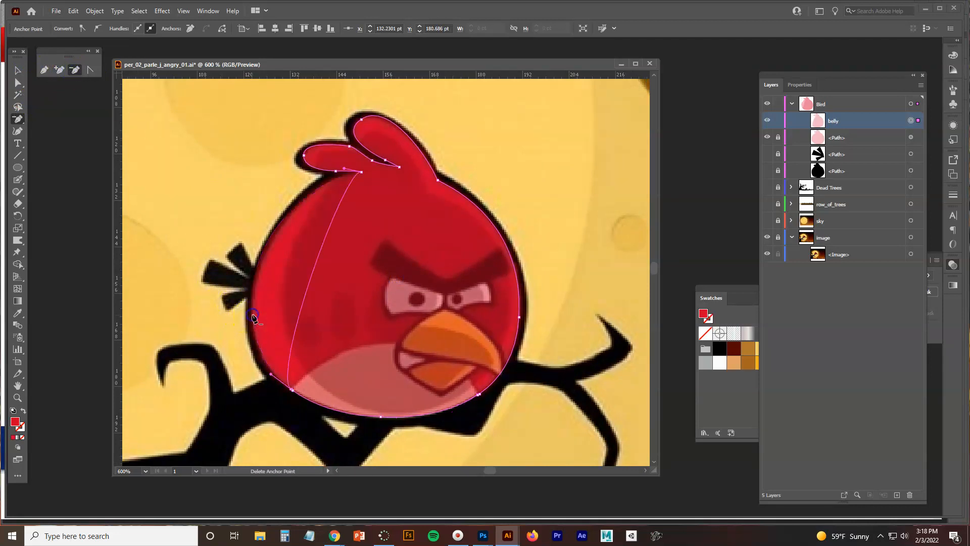
# Turn on Smart Guides and delete the belly path's anchor points at the base and around the lower crest feather.
pyautogui.click(183, 11)
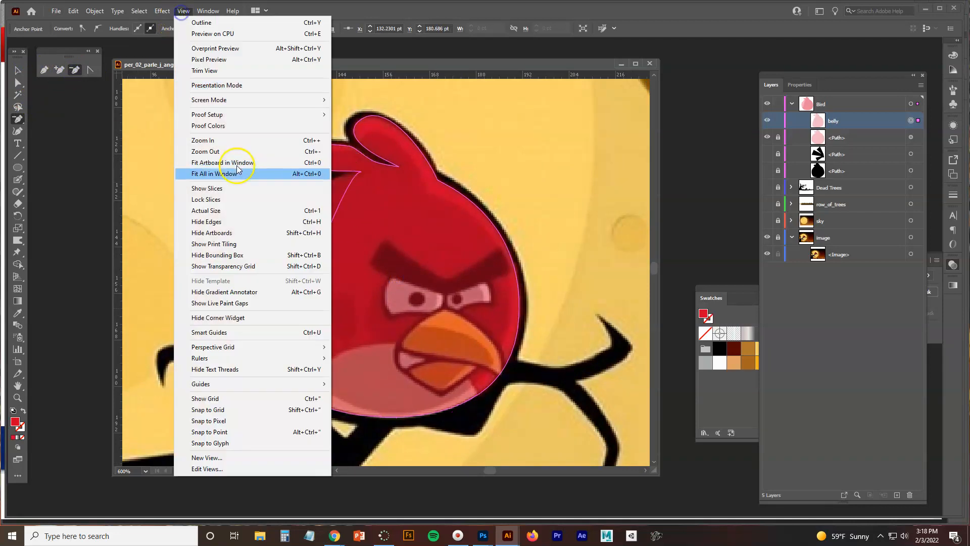
pyautogui.click(229, 332)
pyautogui.click(362, 172)
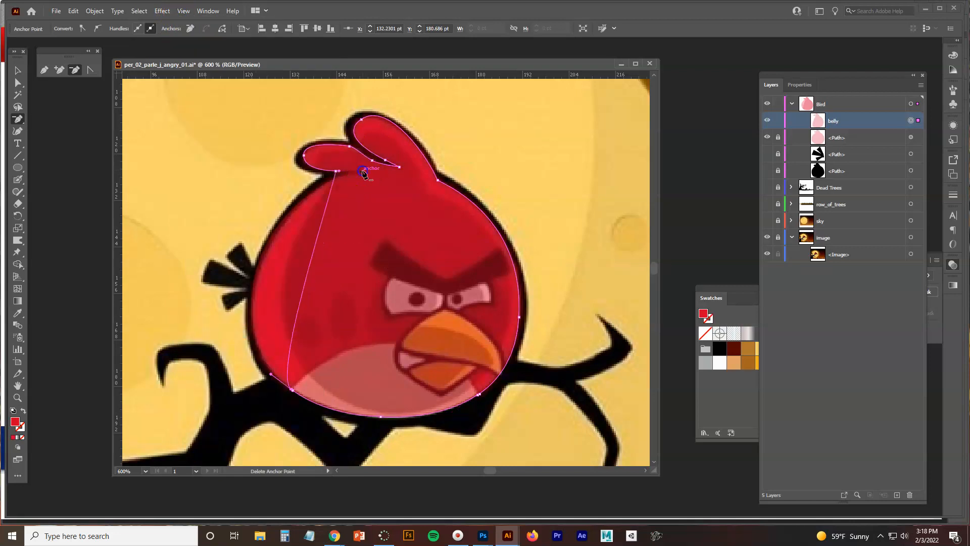
pyautogui.click(337, 171)
pyautogui.click(304, 156)
pyautogui.click(350, 146)
# Delete the belly path's remaining anchor points around the upper crest feather and where the crest meets the back of the body.
pyautogui.click(372, 161)
pyautogui.click(399, 167)
pyautogui.click(385, 161)
pyautogui.click(363, 120)
pyautogui.click(433, 185)
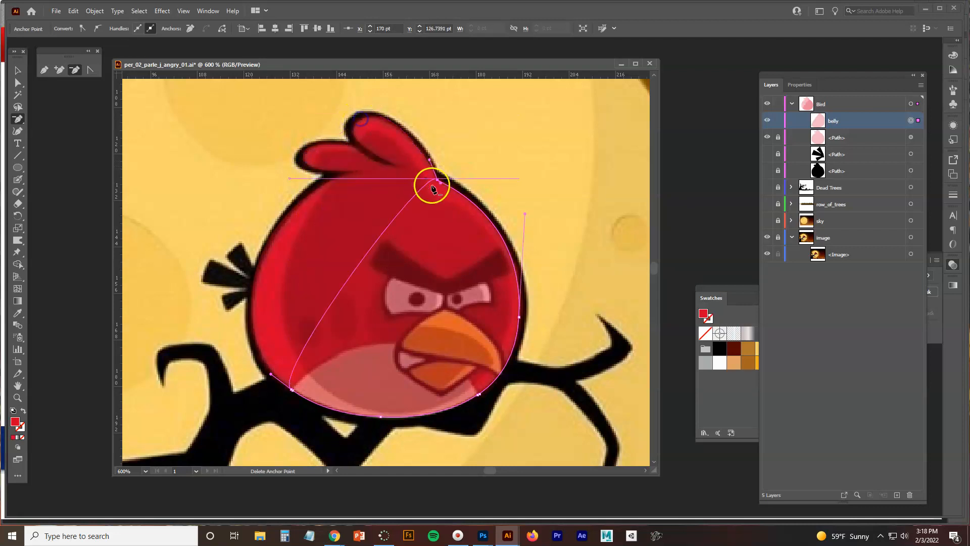
pyautogui.click(519, 318)
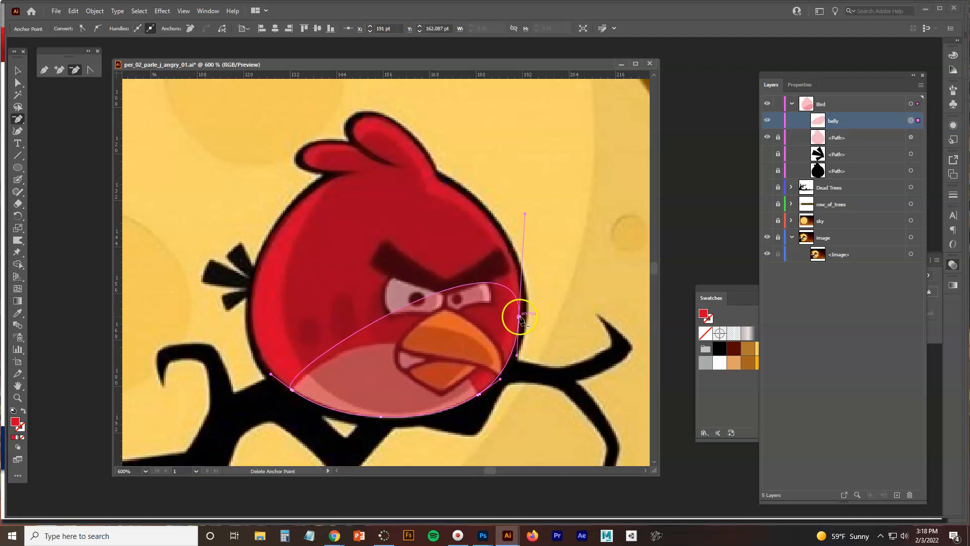
pyautogui.click(18, 84)
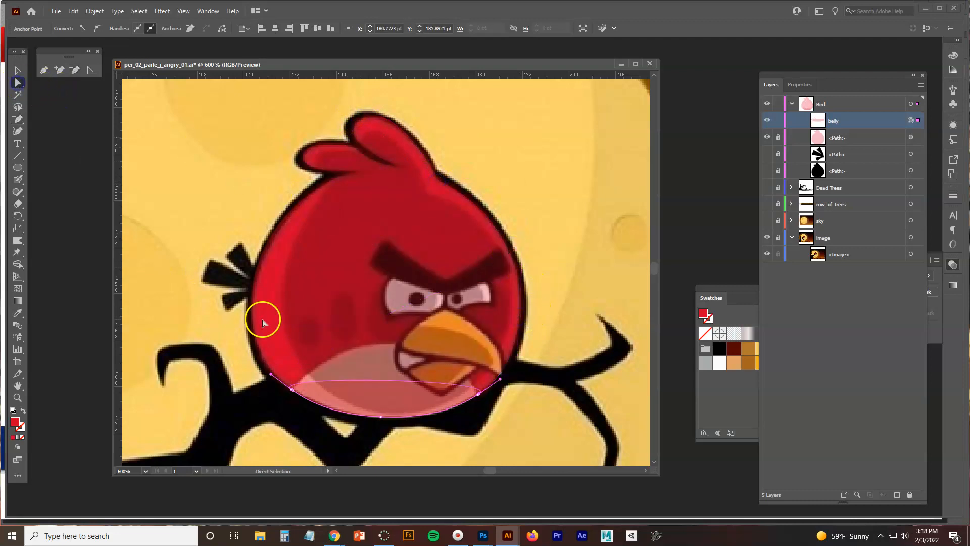
pyautogui.hotkey('ctrl', 'z')
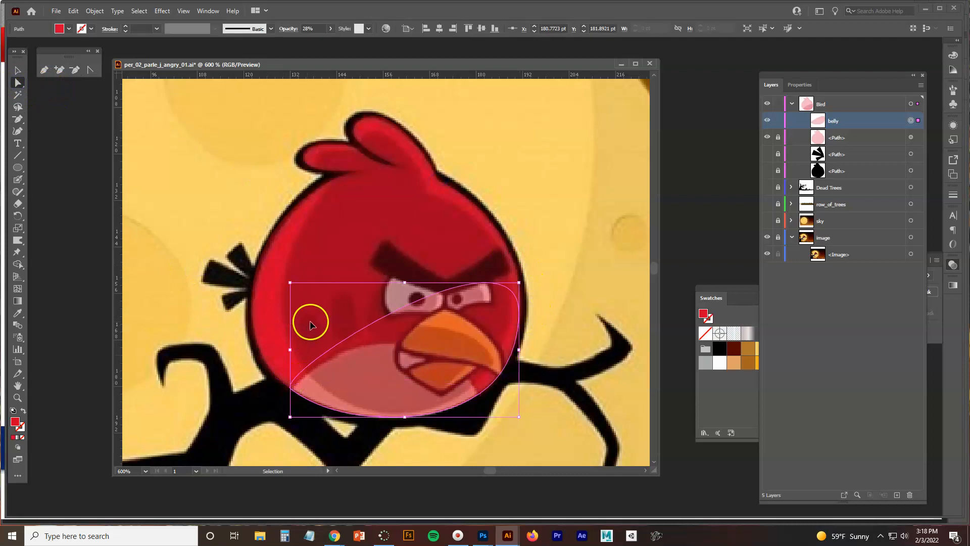
# Move the belly path's face-side anchor point to the top of the light belly patch and convert the two end anchor points to corners.
pyautogui.moveTo(518, 318); pyautogui.dragTo(386, 345)
pyautogui.moveTo(391, 244); pyautogui.dragTo(352, 345)
pyautogui.scroll(2, 411, 376)
pyautogui.moveTo(410, 366); pyautogui.dragTo(432, 299)
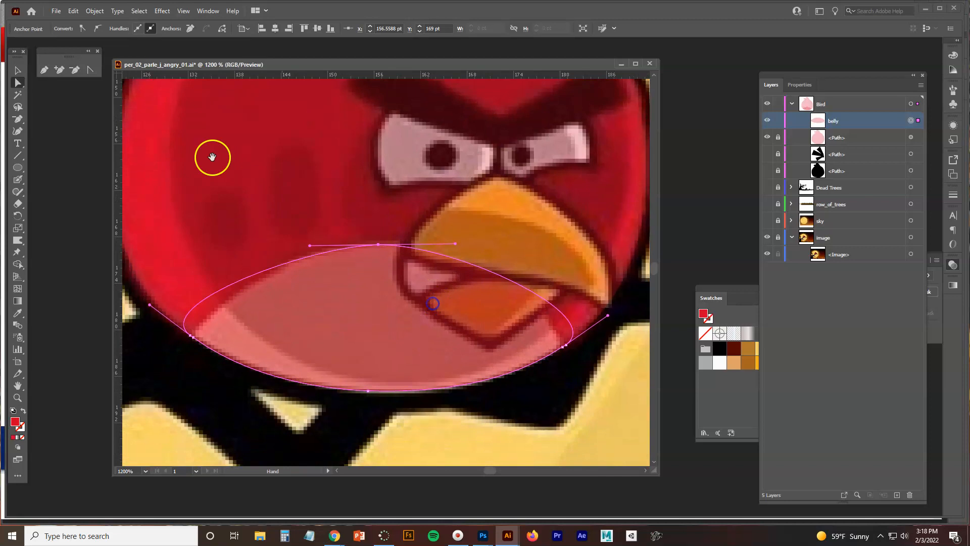
pyautogui.click(191, 336)
pyautogui.click(564, 345)
# Lengthen both handles of the belly path's top anchor point horizontally so its upper curve follows the light belly patch.
pyautogui.click(18, 82)
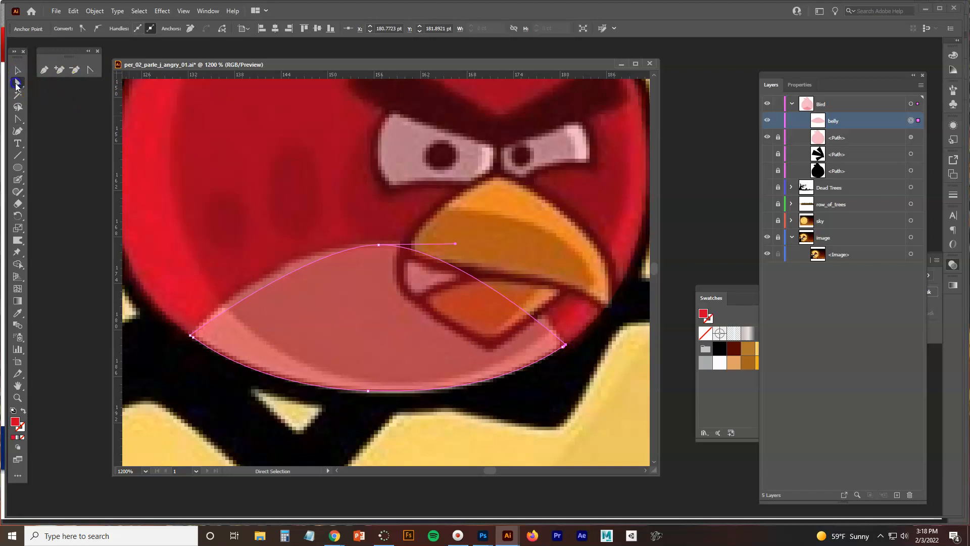
pyautogui.click(379, 244)
pyautogui.moveTo(309, 245); pyautogui.dragTo(257, 245)
pyautogui.moveTo(457, 245); pyautogui.dragTo(507, 244)
# Fill the belly shape with the light beige swatch and raise its opacity to 100%.
pyautogui.click(18, 70)
pyautogui.click(706, 302)
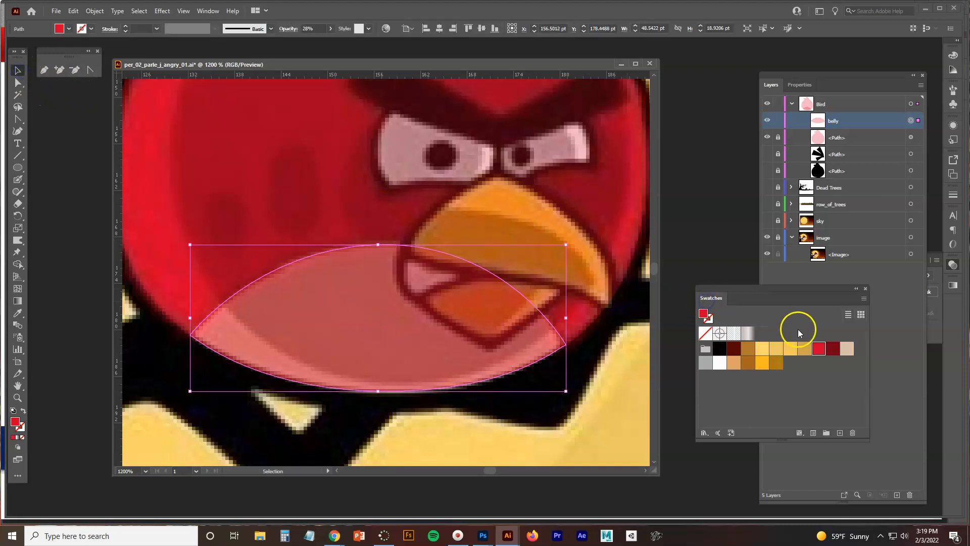
pyautogui.click(845, 352)
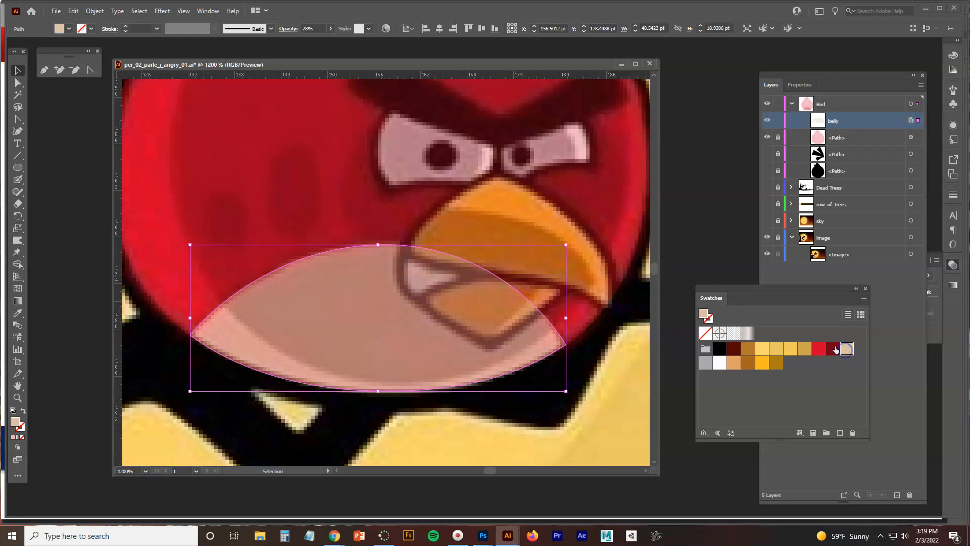
pyautogui.click(331, 29)
pyautogui.moveTo(325, 42); pyautogui.dragTo(367, 48)
# Unlock the red body path in the Bird layer and raise its opacity to 100%.
pyautogui.scroll(-2, 430, 153)
pyautogui.moveTo(438, 144); pyautogui.dragTo(439, 224)
pyautogui.click(778, 138)
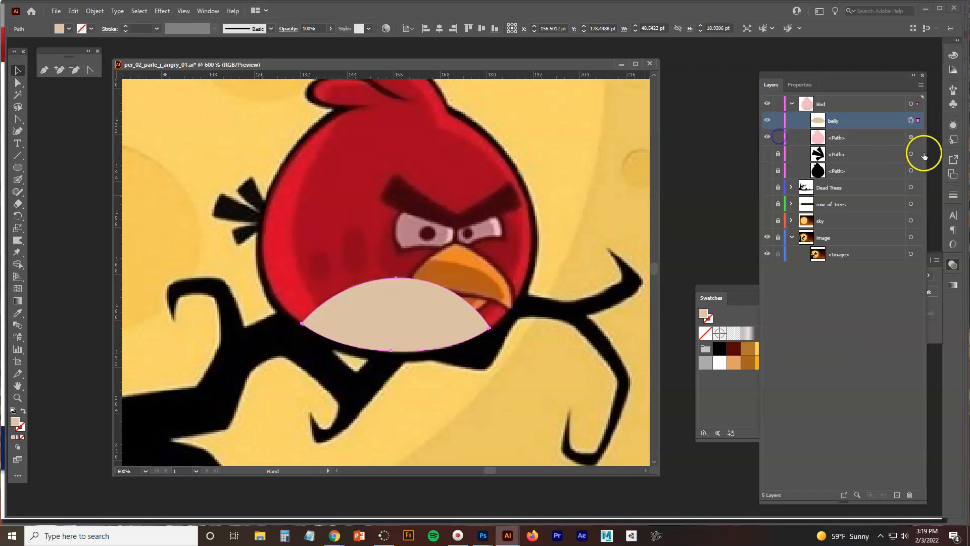
pyautogui.click(911, 137)
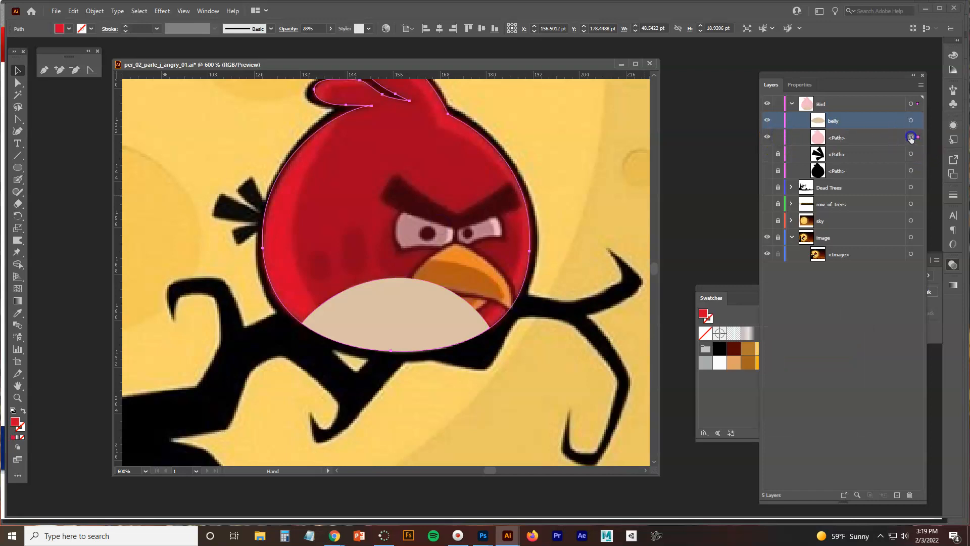
pyautogui.click(953, 265)
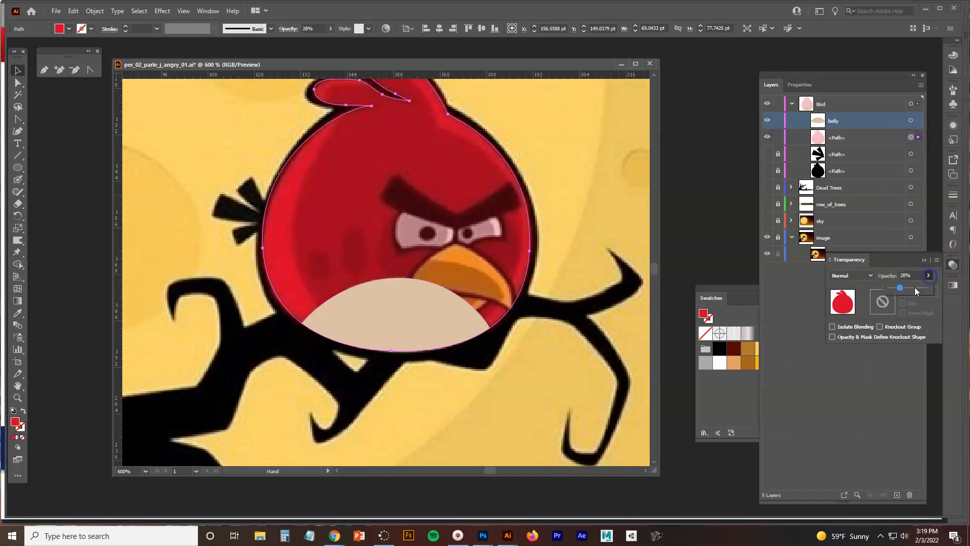
pyautogui.moveTo(914, 287); pyautogui.dragTo(941, 288)
# Show the tail and black body paths, deselect everything, and toggle the Bird layer's visibility to compare the tracing with the reference.
pyautogui.click(767, 154)
pyautogui.click(768, 170)
pyautogui.scroll(-1, 497, 182)
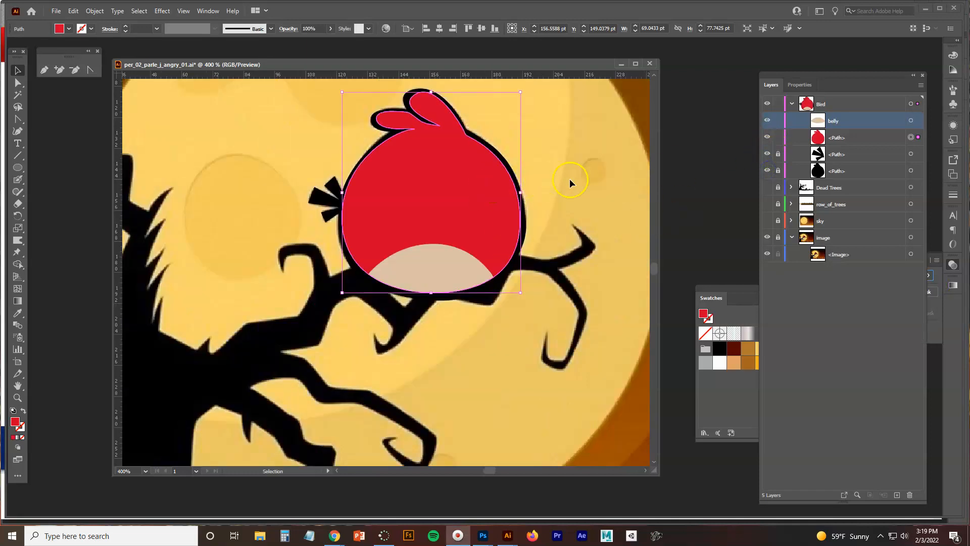
pyautogui.click(584, 169)
pyautogui.moveTo(583, 164); pyautogui.dragTo(542, 254)
pyautogui.click(767, 104)
pyautogui.click(768, 104)
pyautogui.click(768, 105)
pyautogui.click(768, 104)
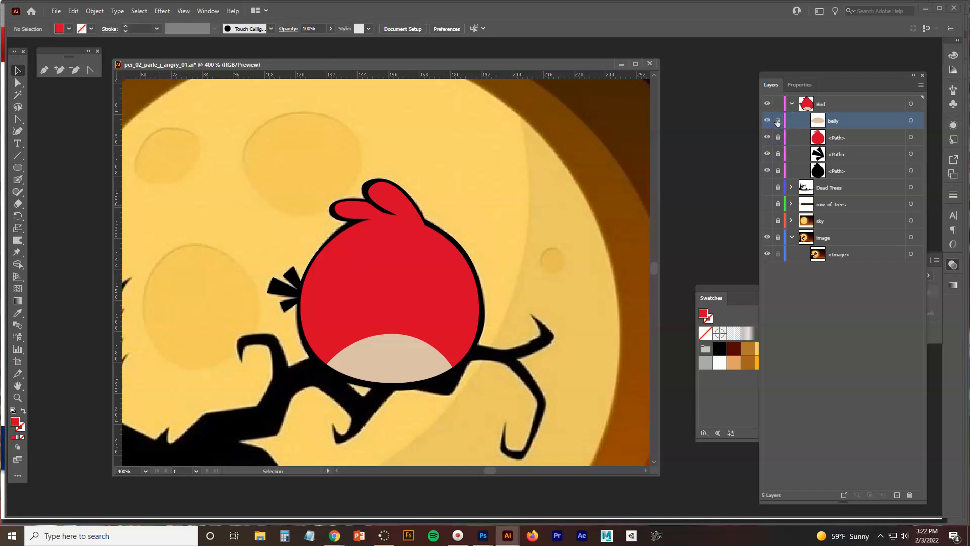
# Hide all traced paths in the Bird layer and set a black fill for the Pen tool.
pyautogui.click(767, 166)
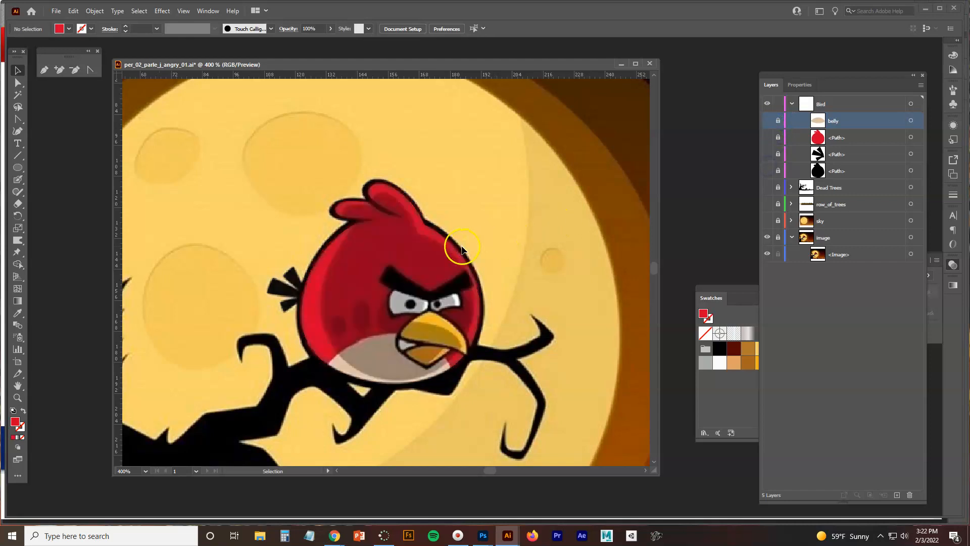
pyautogui.scroll(3, 462, 248)
pyautogui.scroll(-2, 461, 250)
pyautogui.moveTo(431, 262); pyautogui.dragTo(449, 254)
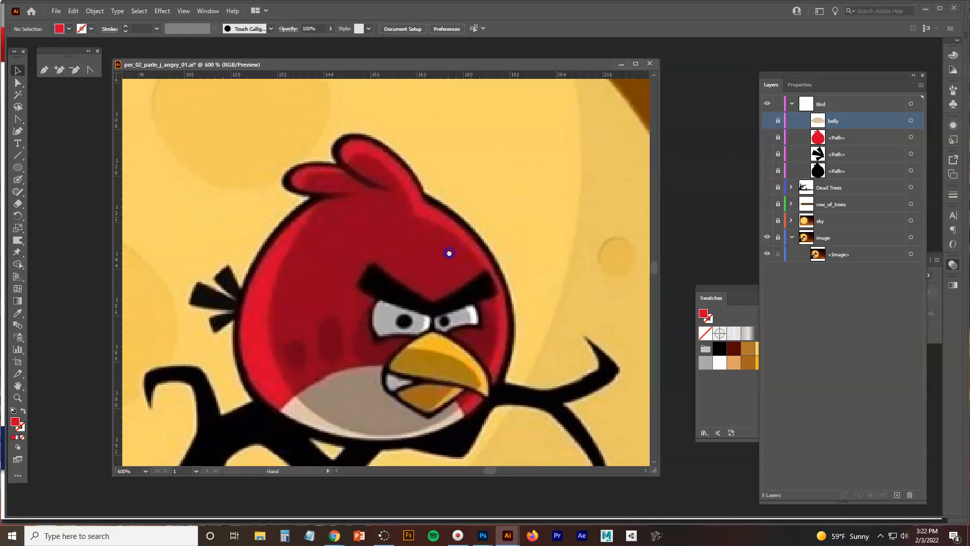
pyautogui.click(47, 72)
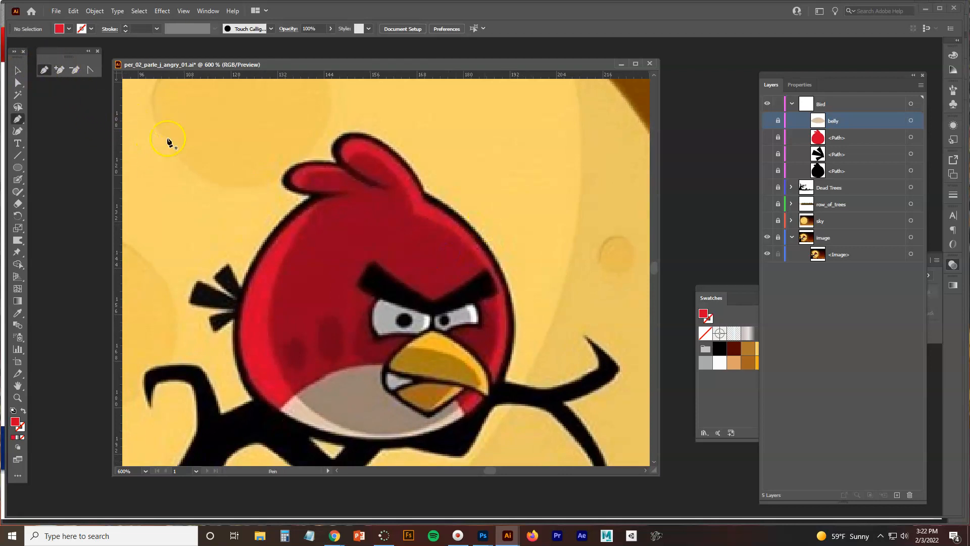
pyautogui.click(719, 299)
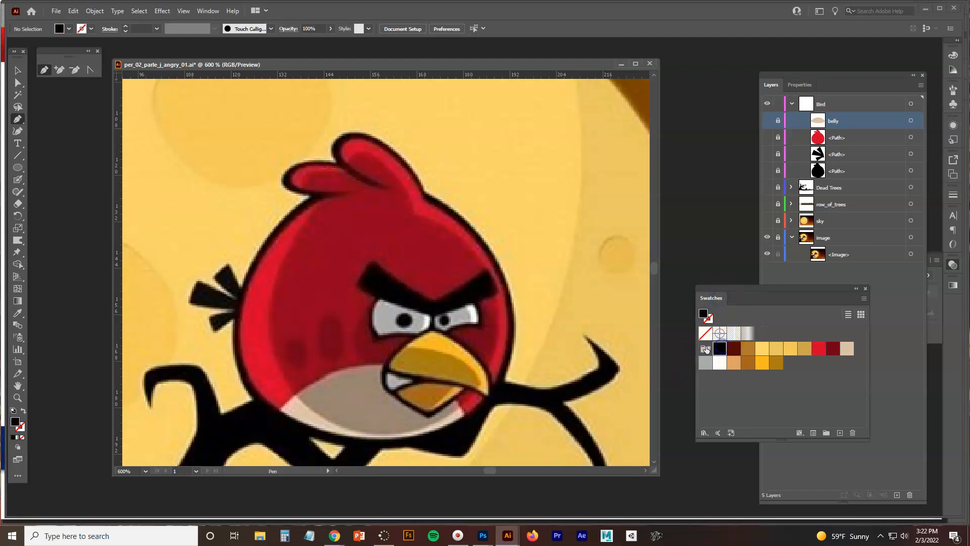
# Draw a closed black shape with the Pen tool around the dark shaded area of the bird's body and both crest feathers.
pyautogui.click(346, 171)
pyautogui.moveTo(307, 179); pyautogui.dragTo(325, 202)
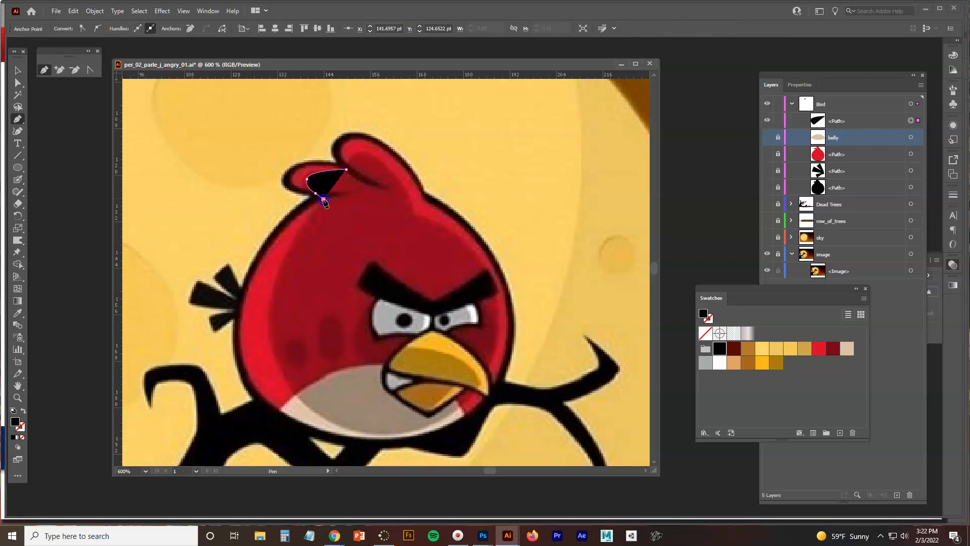
pyautogui.moveTo(269, 329); pyautogui.dragTo(282, 399)
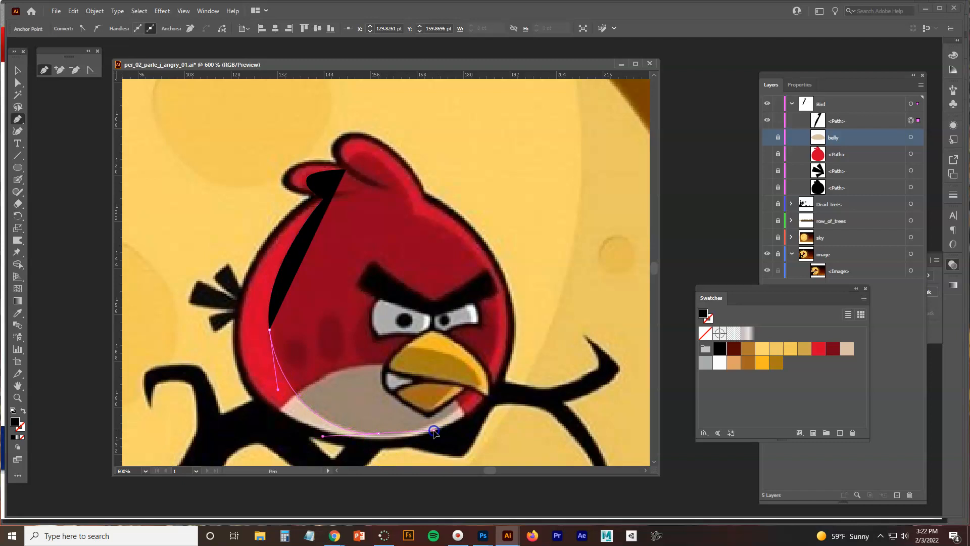
pyautogui.moveTo(433, 431); pyautogui.dragTo(433, 430)
pyautogui.moveTo(503, 320); pyautogui.dragTo(501, 297)
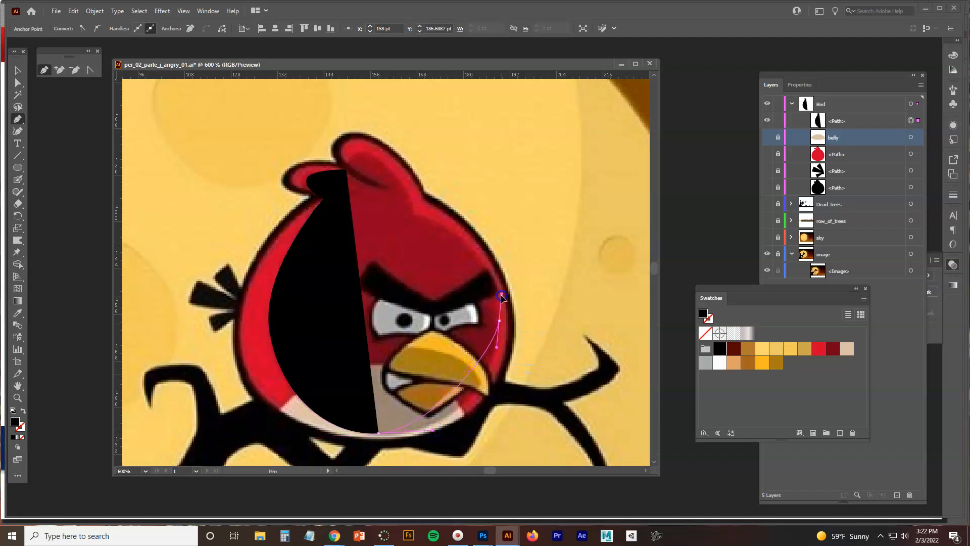
pyautogui.moveTo(504, 262); pyautogui.dragTo(495, 238)
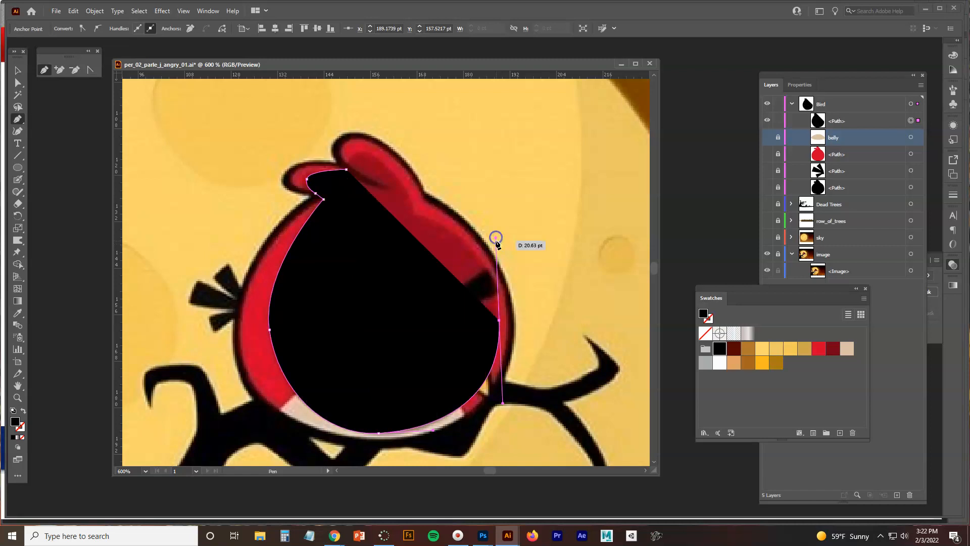
pyautogui.click(416, 214)
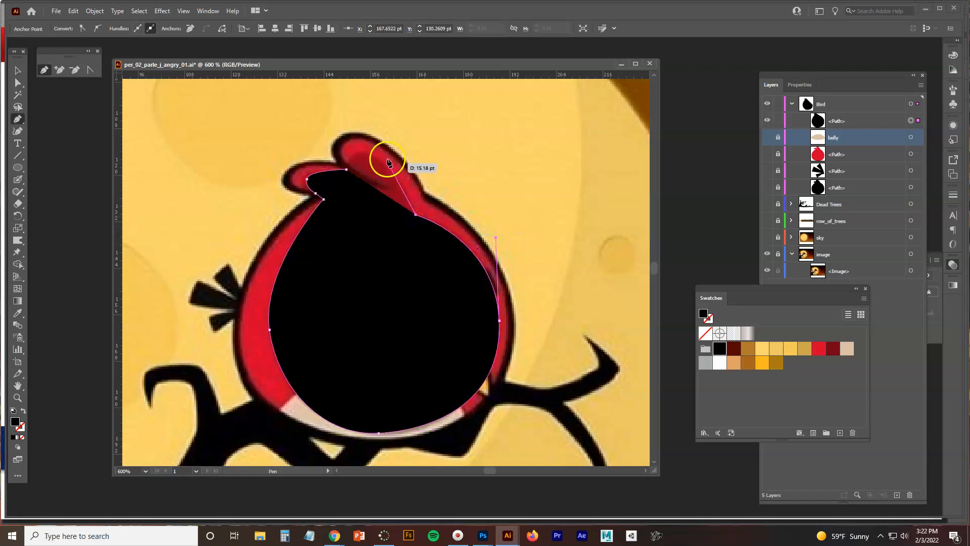
pyautogui.moveTo(386, 166); pyautogui.dragTo(350, 160)
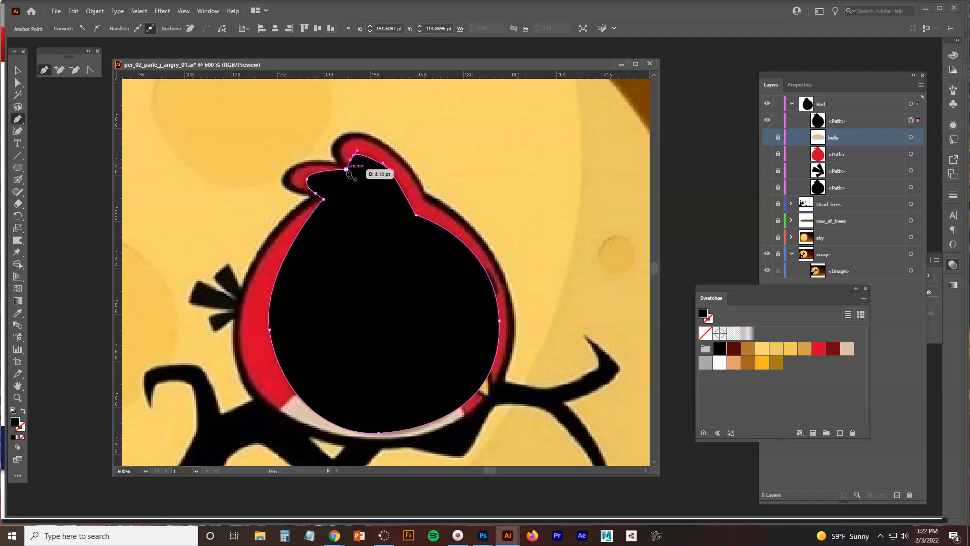
pyautogui.click(19, 73)
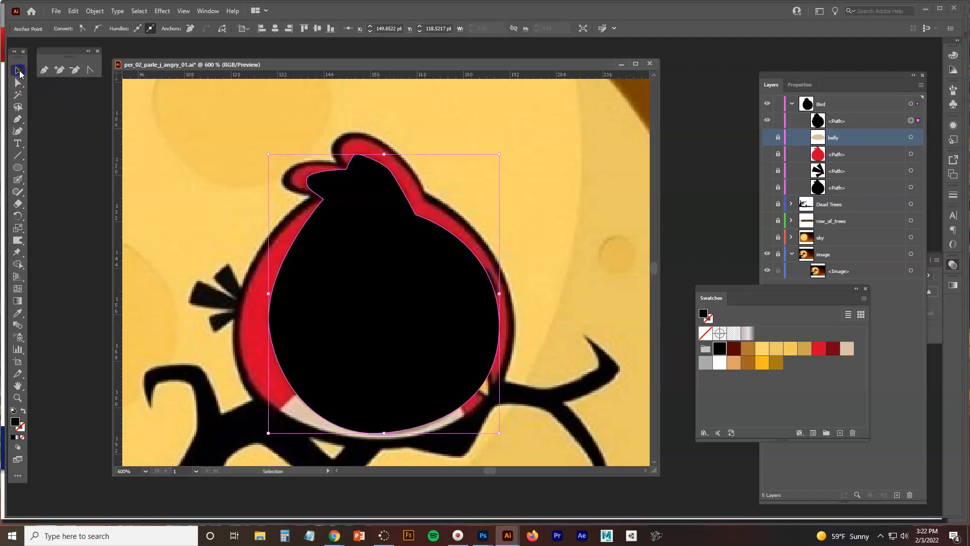
# Show the hidden bird paths again and lower the new black shading shape's opacity to 40%.
pyautogui.click(766, 137)
pyautogui.click(768, 154)
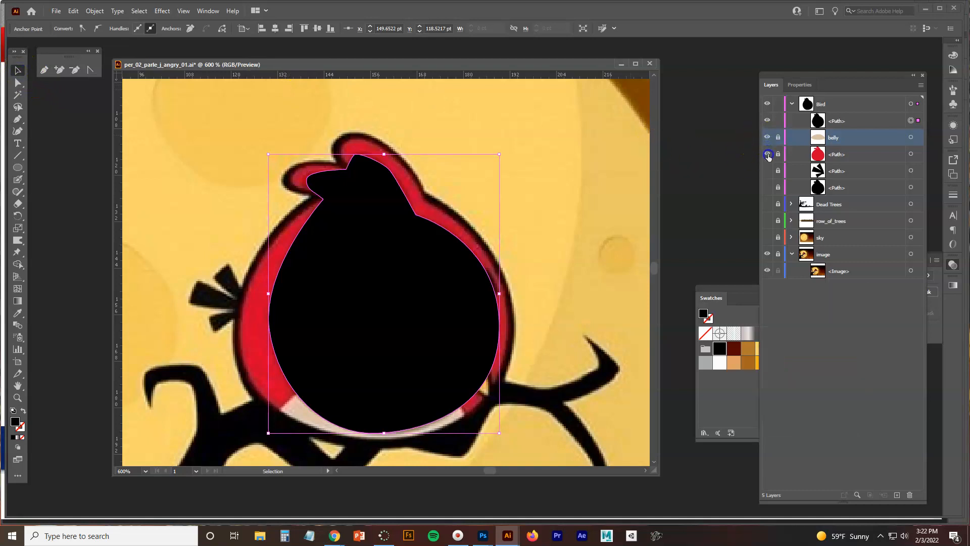
pyautogui.click(768, 187)
pyautogui.click(953, 264)
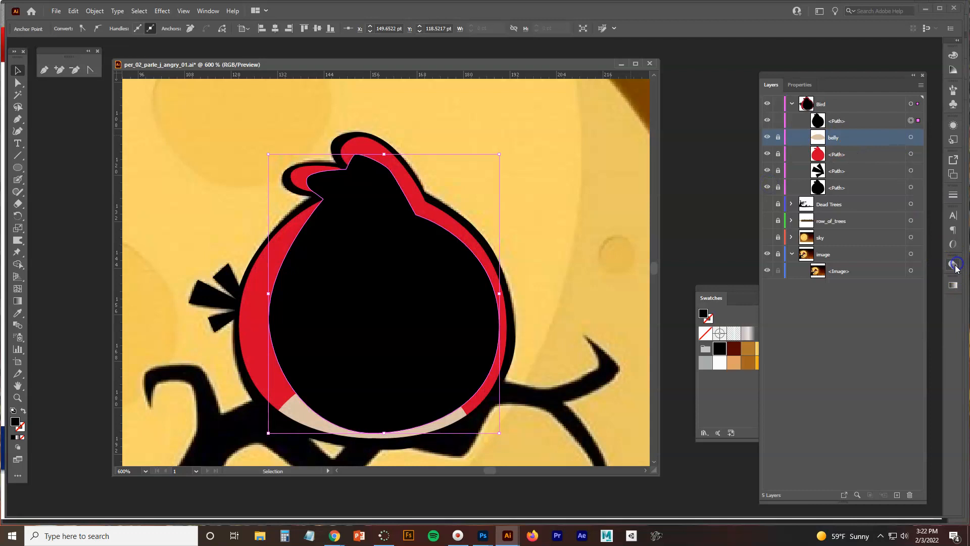
pyautogui.click(928, 276)
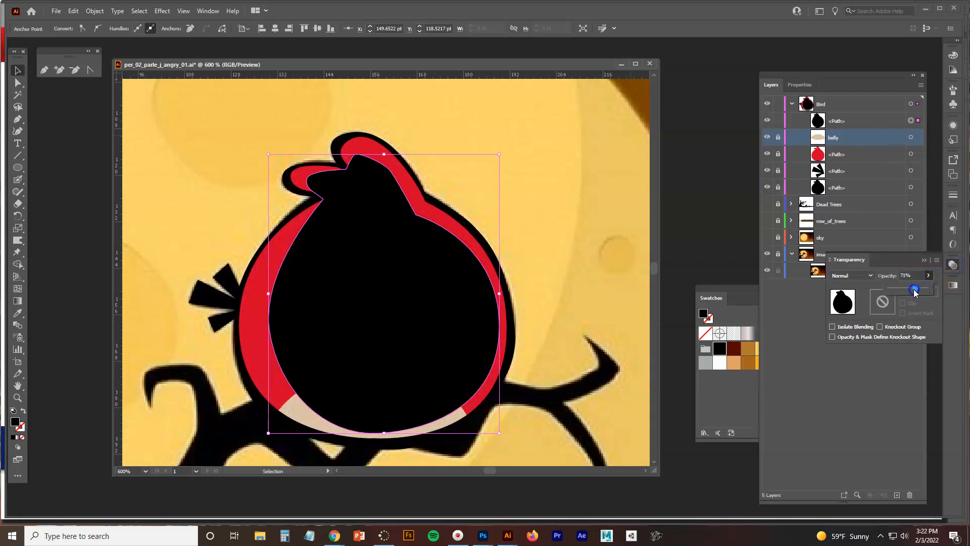
pyautogui.moveTo(904, 292); pyautogui.dragTo(903, 291)
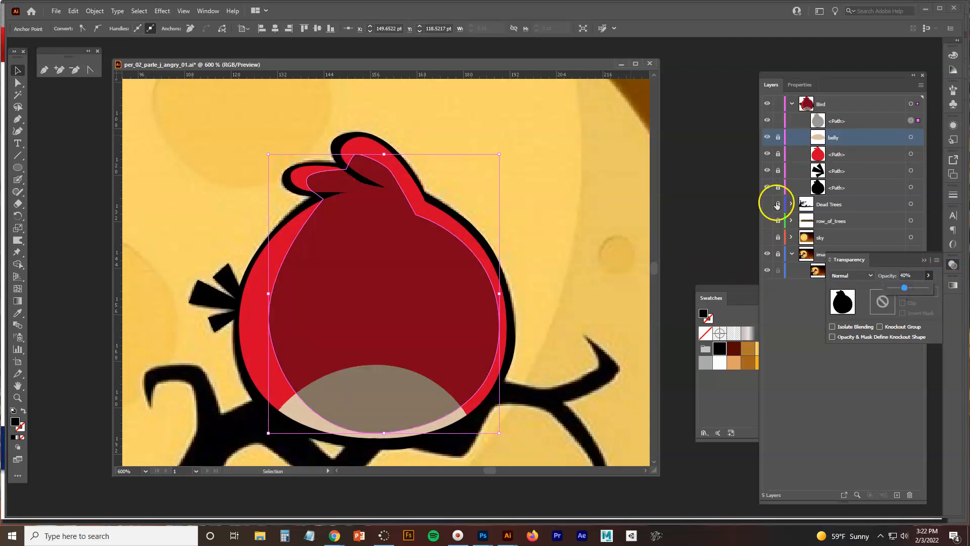
# Toggle the Bird layer's visibility repeatedly to compare the shaded vector bird with the reference image.
pyautogui.click(767, 103)
pyautogui.click(767, 103)
pyautogui.click(766, 103)
pyautogui.click(767, 103)
pyautogui.click(766, 103)
pyautogui.click(767, 103)
pyautogui.click(767, 103)
pyautogui.click(767, 103)
pyautogui.click(767, 103)
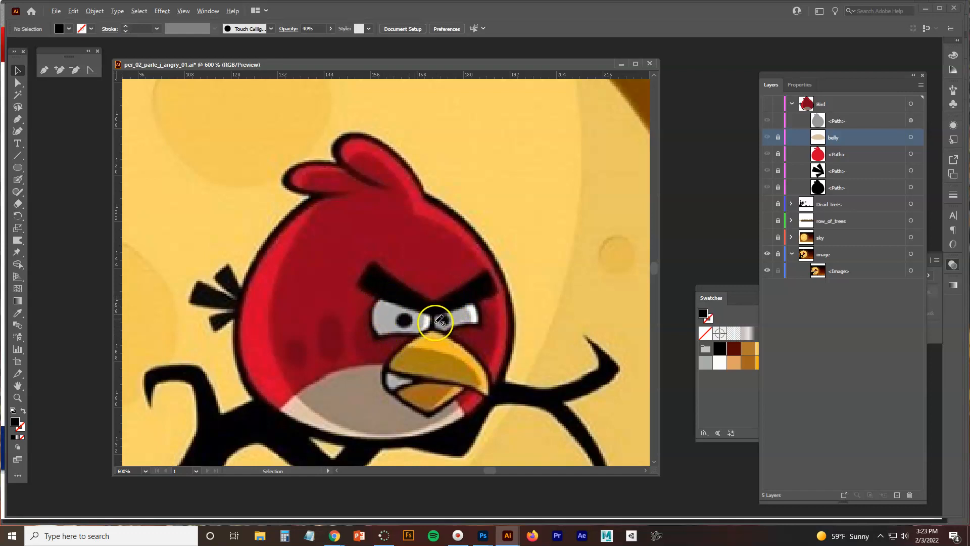
# Make the Bird layer visible but hide each of its paths, exposing the reference's eyes and beak for tracing.
pyautogui.scroll(2, 436, 318)
pyautogui.moveTo(442, 339); pyautogui.dragTo(418, 295)
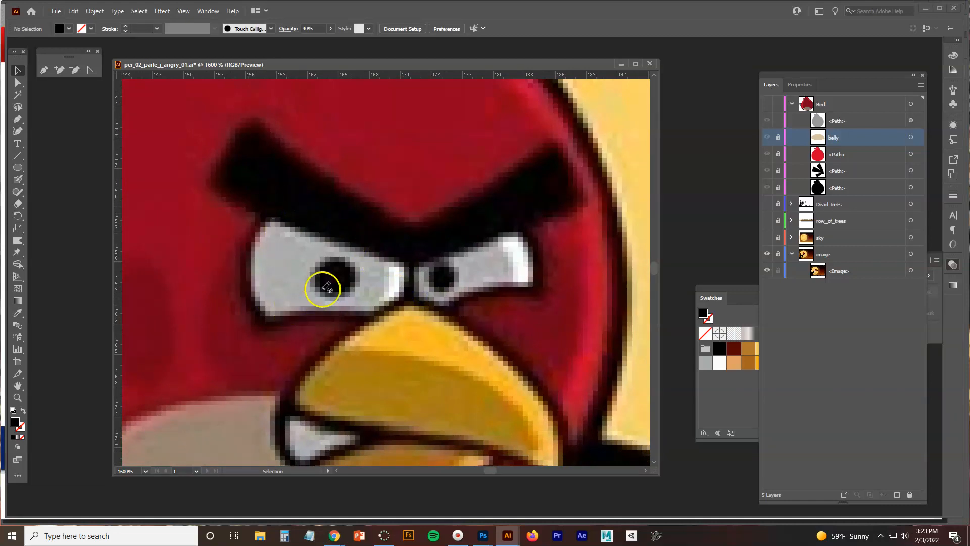
pyautogui.click(768, 104)
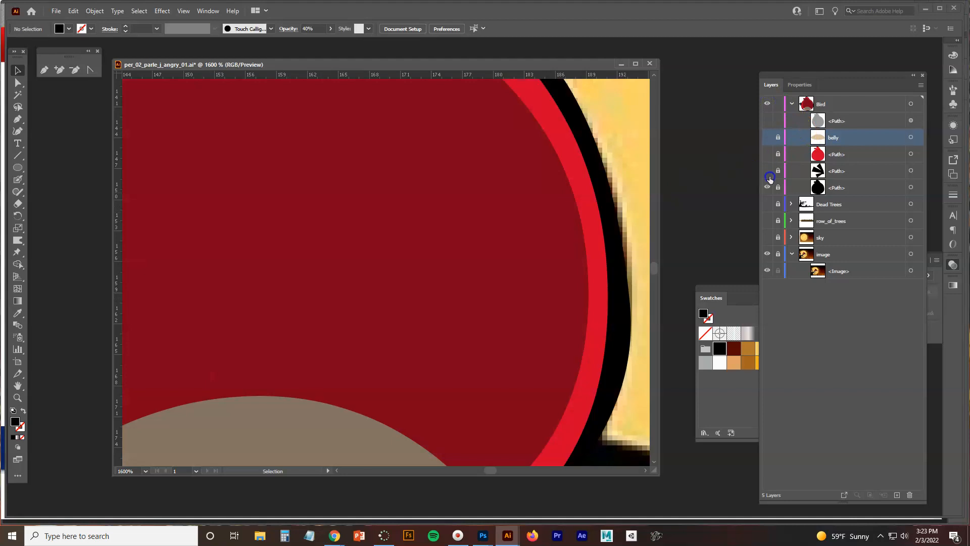
pyautogui.click(768, 184)
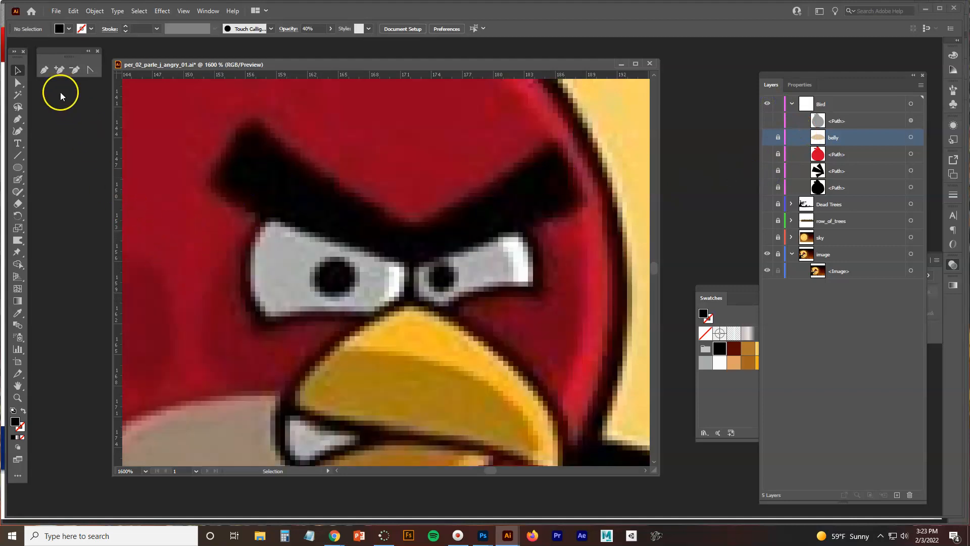
# Prepare the Pen tool with the eyewhite swatch as fill and black as stroke.
pyautogui.press('ctrl')
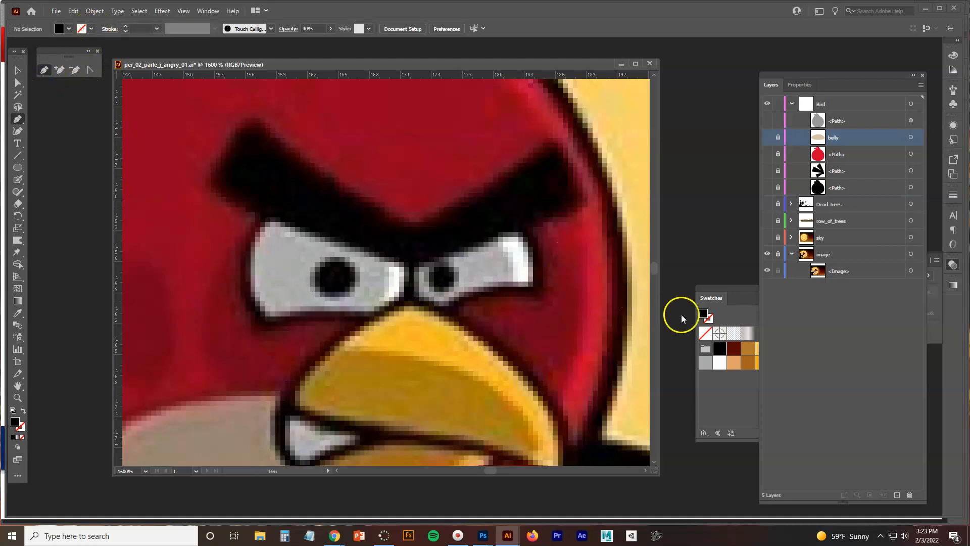
pyautogui.click(709, 322)
pyautogui.click(721, 350)
pyautogui.click(704, 313)
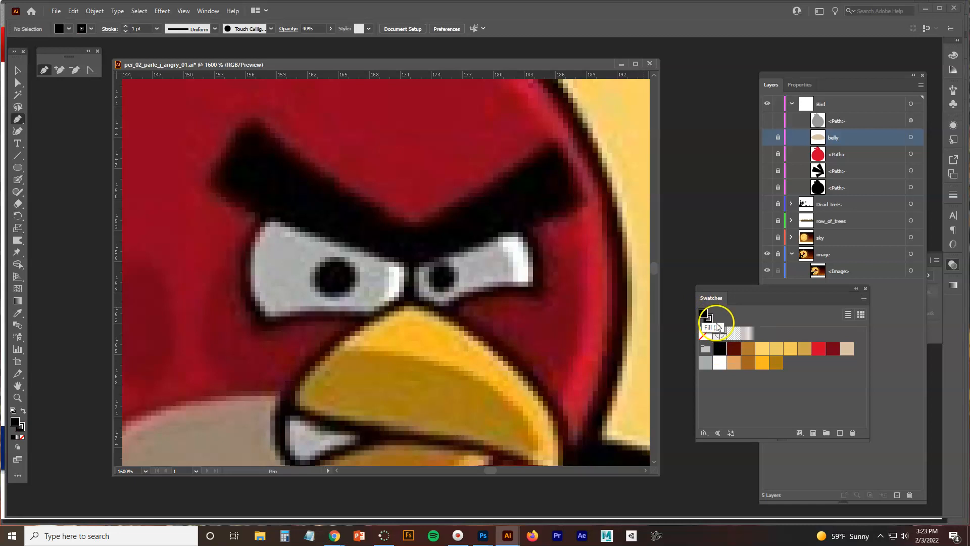
pyautogui.click(719, 365)
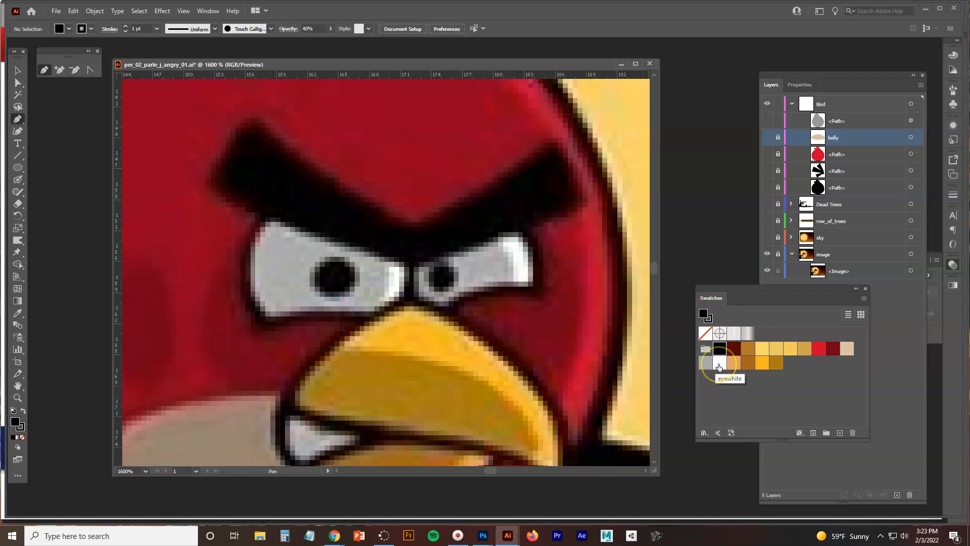
pyautogui.click(719, 365)
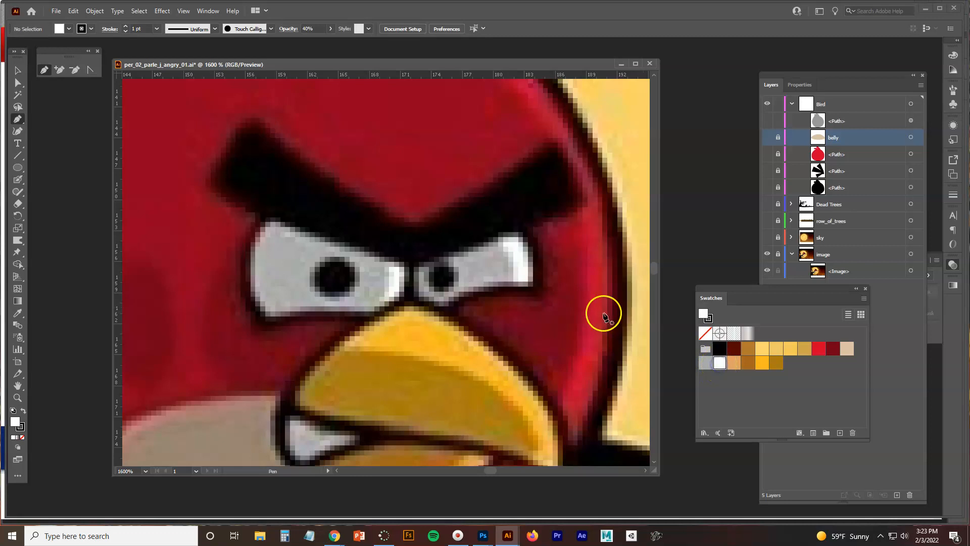
# Draw a closed white, black-outlined shape around the bird's larger eye, extending its upper edge under the eyebrow.
pyautogui.click(284, 206)
pyautogui.moveTo(252, 246); pyautogui.dragTo(255, 312)
pyautogui.hotkey('ctrl', 'z')
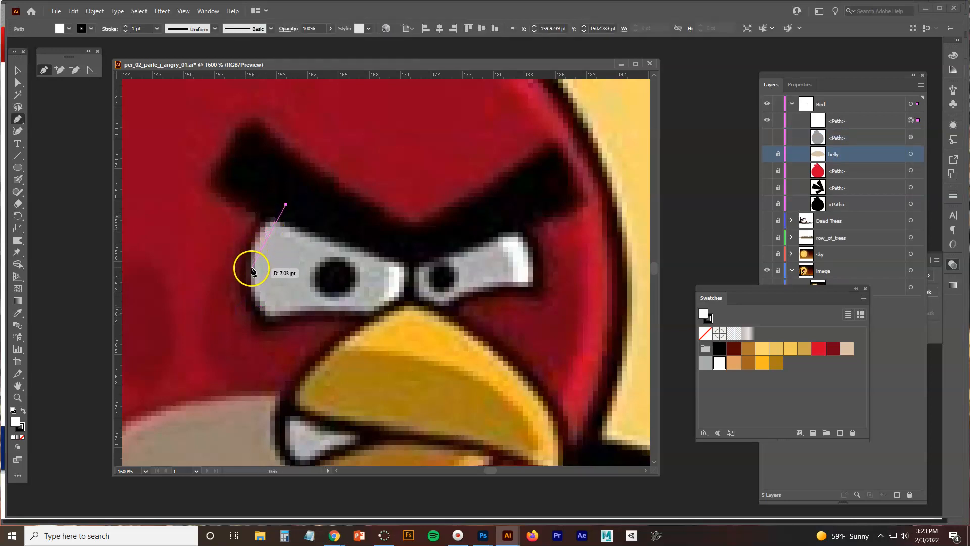
pyautogui.moveTo(251, 271); pyautogui.dragTo(252, 289)
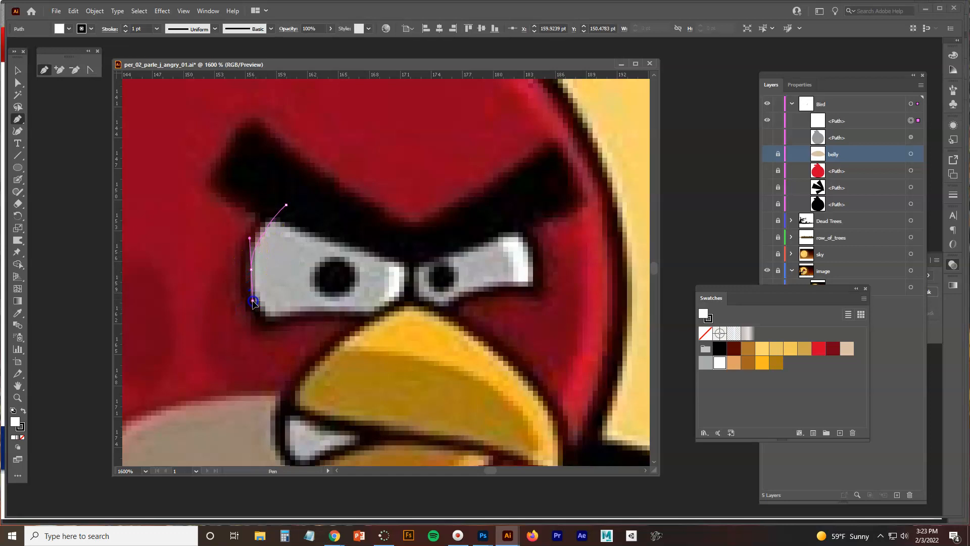
pyautogui.click(272, 312)
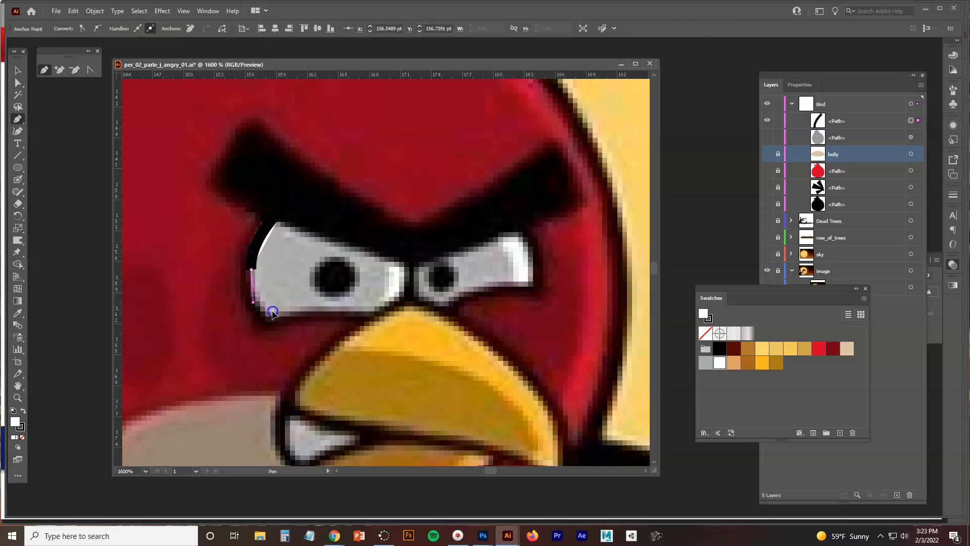
pyautogui.moveTo(319, 309); pyautogui.dragTo(403, 284)
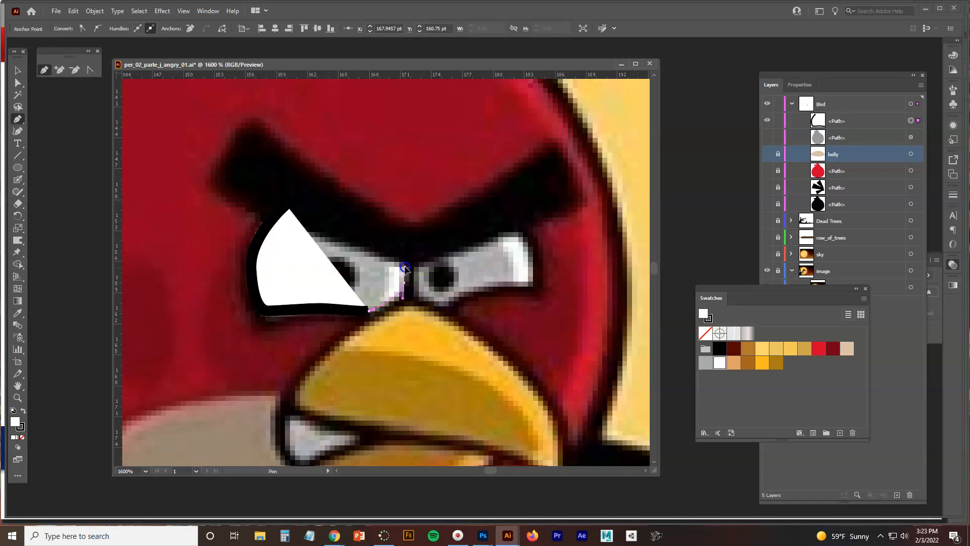
pyautogui.click(404, 266)
pyautogui.click(381, 236)
pyautogui.moveTo(286, 205); pyautogui.dragTo(293, 208)
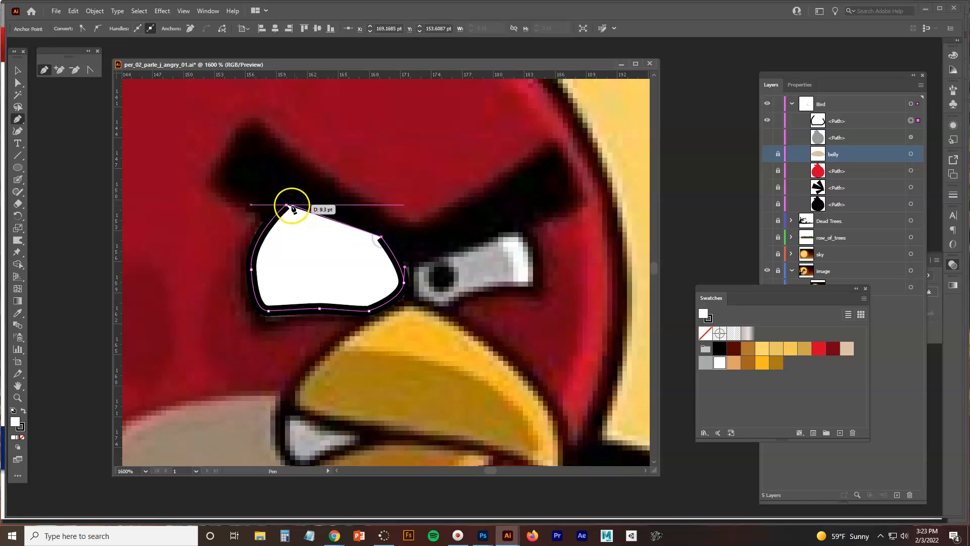
pyautogui.click(286, 205)
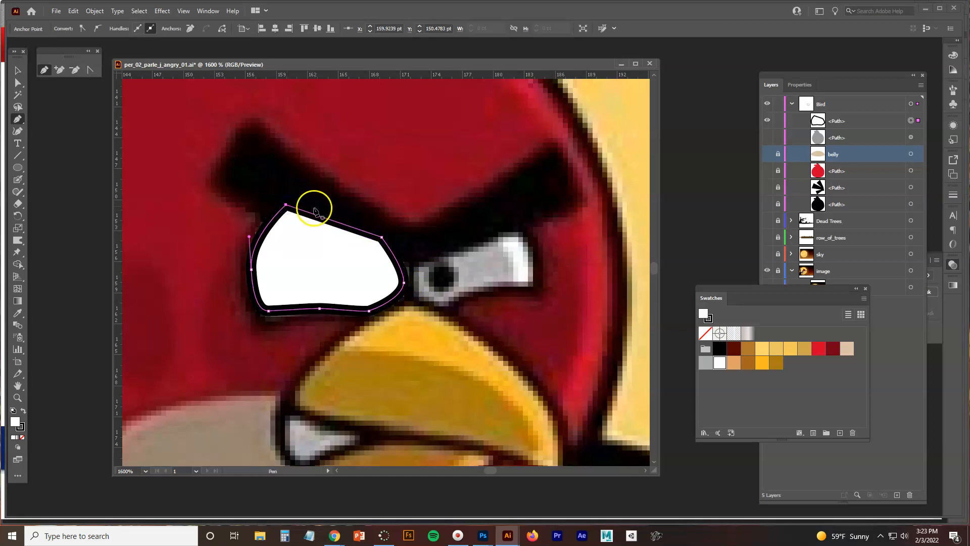
# Select the new eye shape and open the Stroke options, moving the swatches clear of the layer list.
pyautogui.click(16, 71)
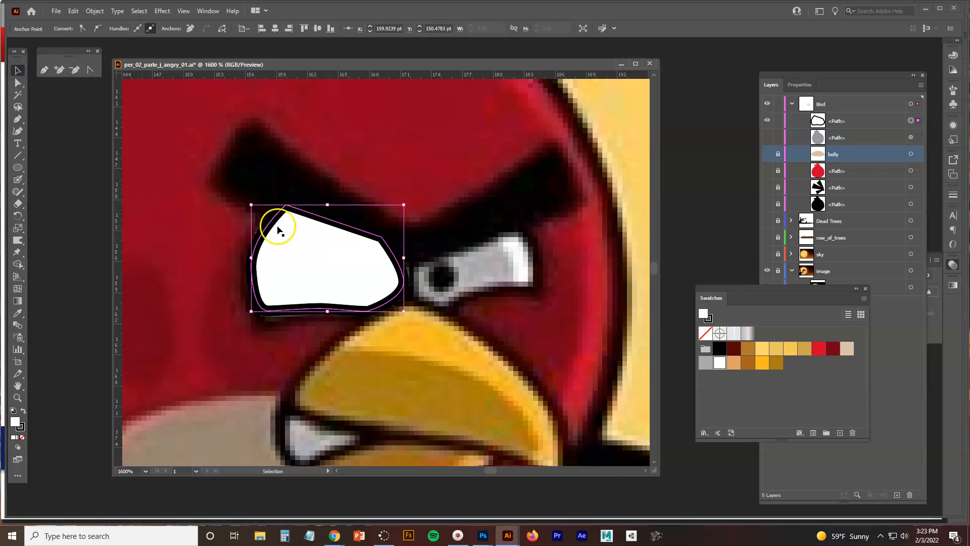
pyautogui.click(205, 262)
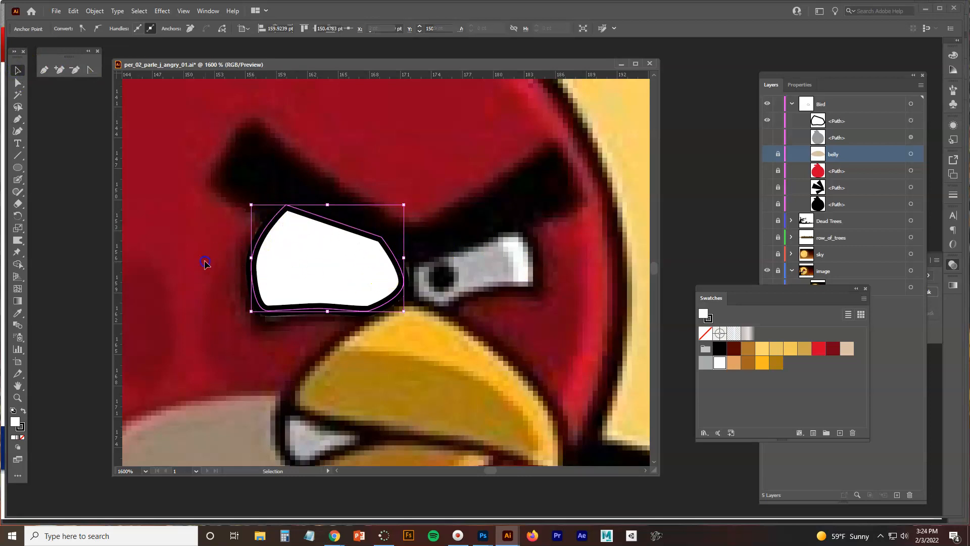
pyautogui.click(288, 264)
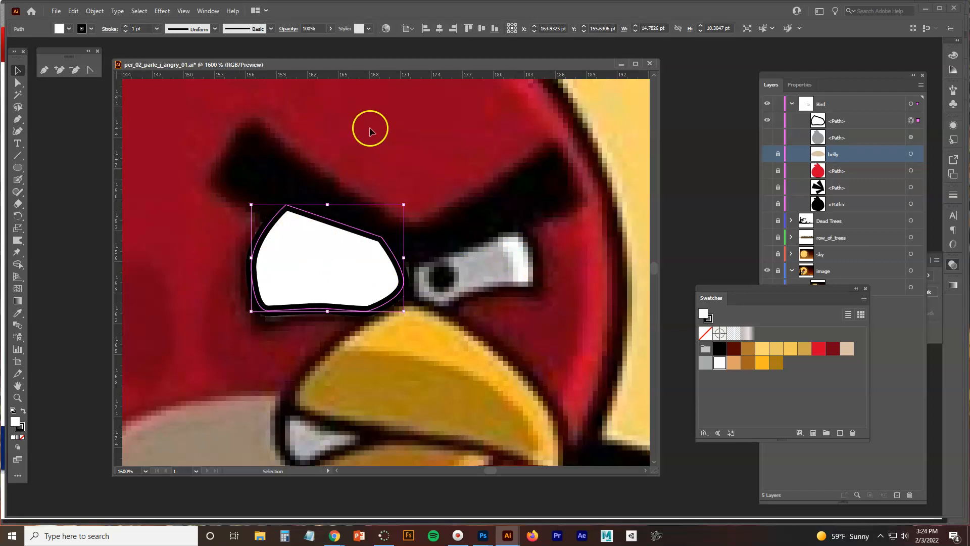
pyautogui.click(207, 10)
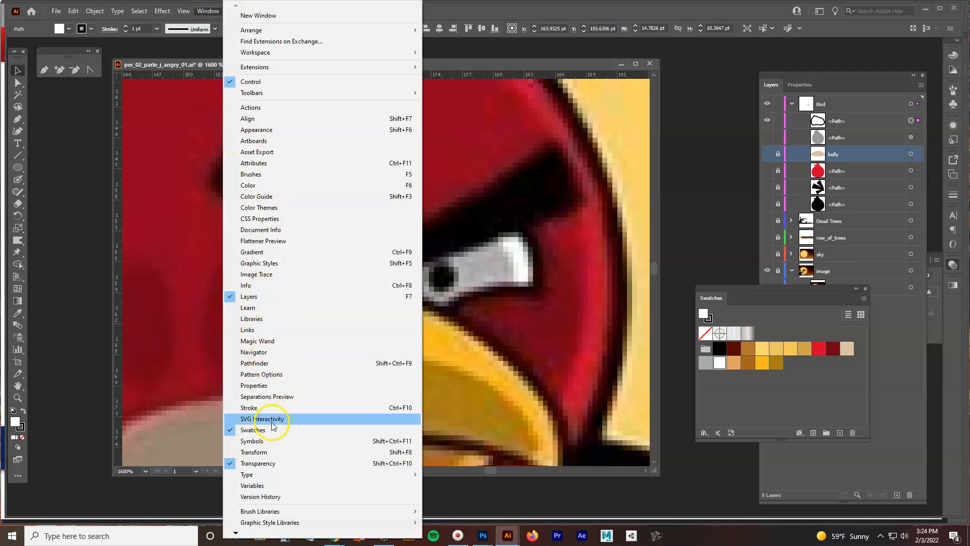
pyautogui.click(255, 407)
pyautogui.moveTo(847, 195)
pyautogui.mouseDown()
pyautogui.moveTo(590, 140)
pyautogui.moveTo(596, 120)
pyautogui.moveTo(607, 122)
pyautogui.mouseUp()
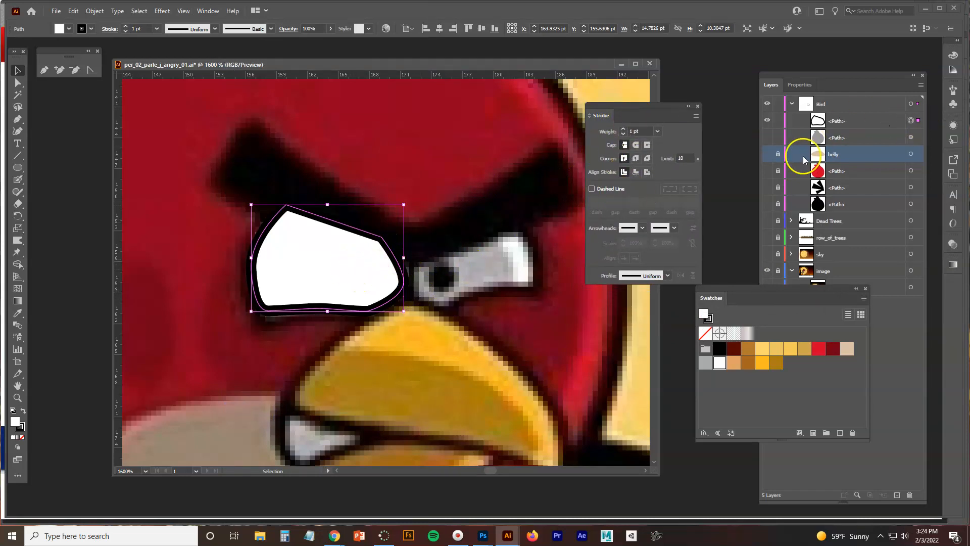
pyautogui.moveTo(802, 287); pyautogui.dragTo(798, 338)
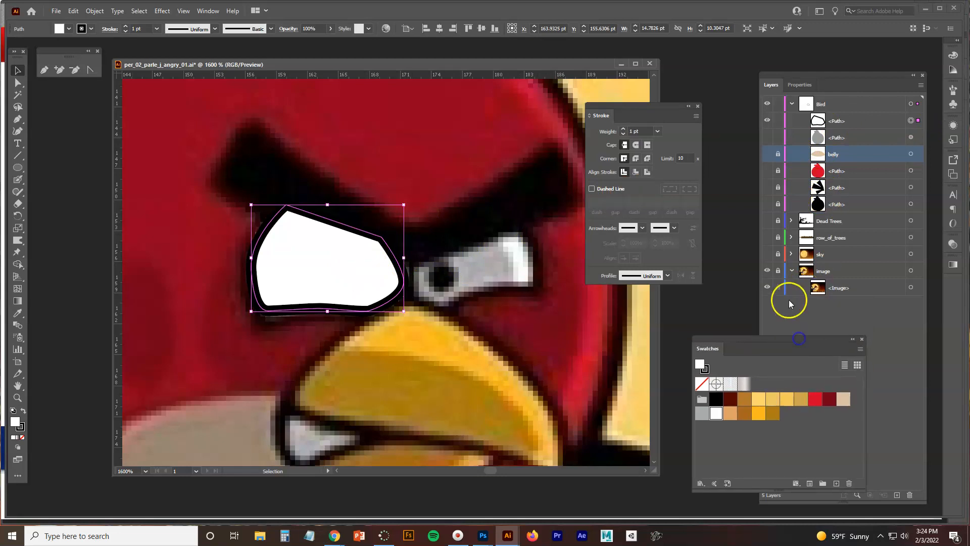
# Hide the reference image and align the eye shape's stroke to the outside of its path.
pyautogui.click(767, 271)
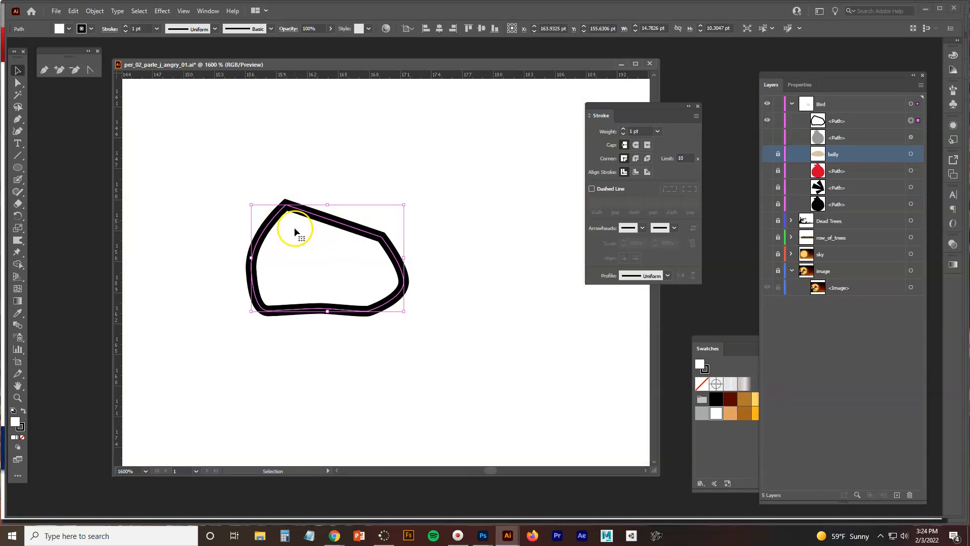
pyautogui.click(767, 271)
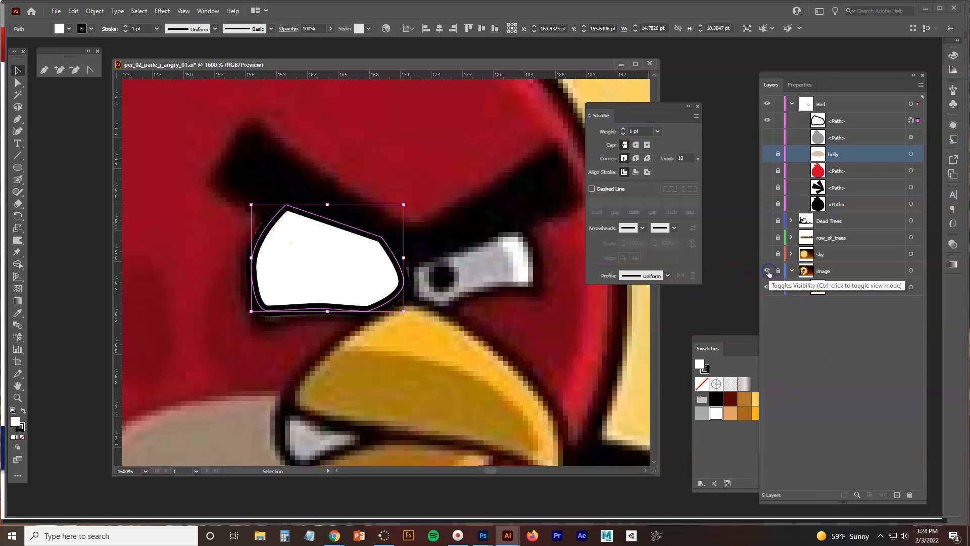
pyautogui.click(768, 271)
pyautogui.click(767, 271)
pyautogui.click(767, 272)
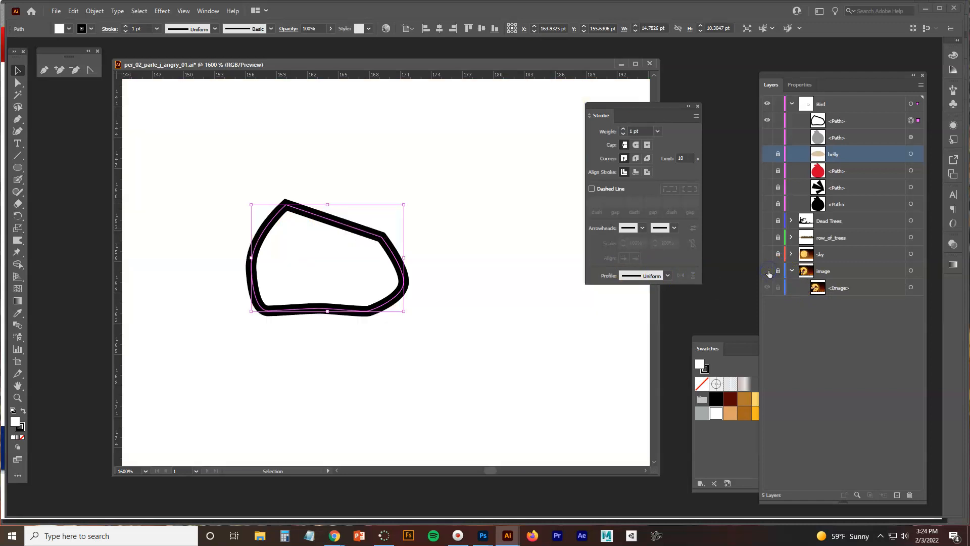
pyautogui.scroll(2, 395, 265)
pyautogui.moveTo(373, 257); pyautogui.dragTo(477, 299)
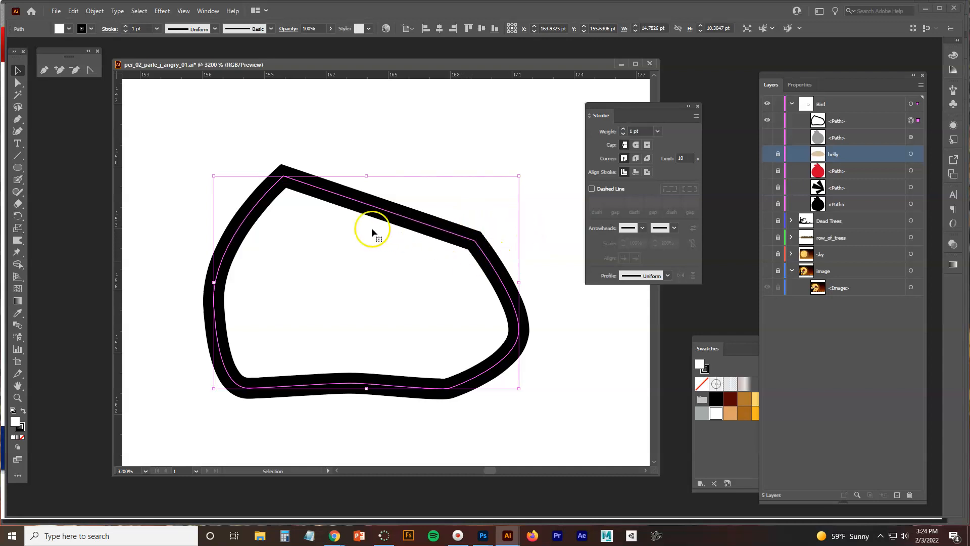
pyautogui.click(647, 173)
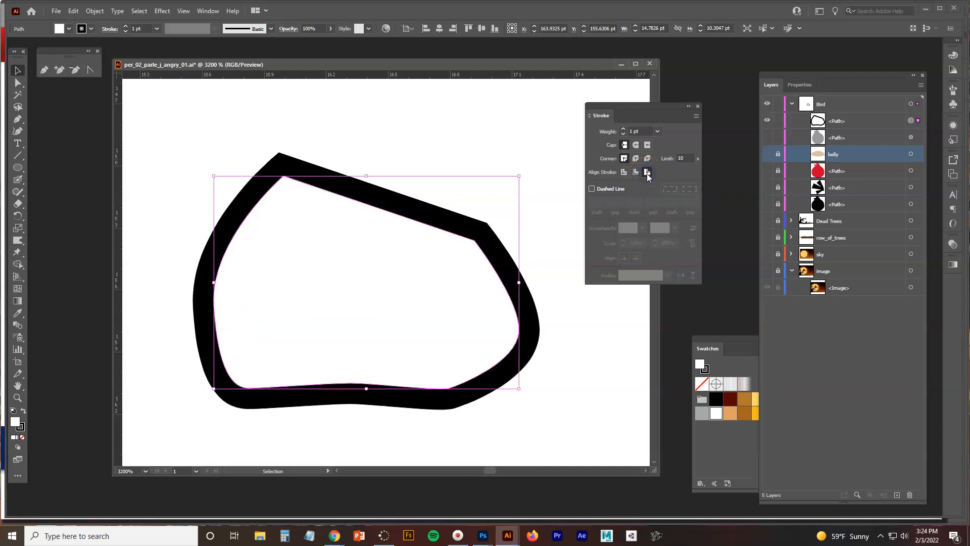
# Toggle the reference image's visibility to compare the eye's outside-aligned outline with it, leaving the image shown.
pyautogui.click(766, 272)
pyautogui.click(766, 272)
pyautogui.click(767, 272)
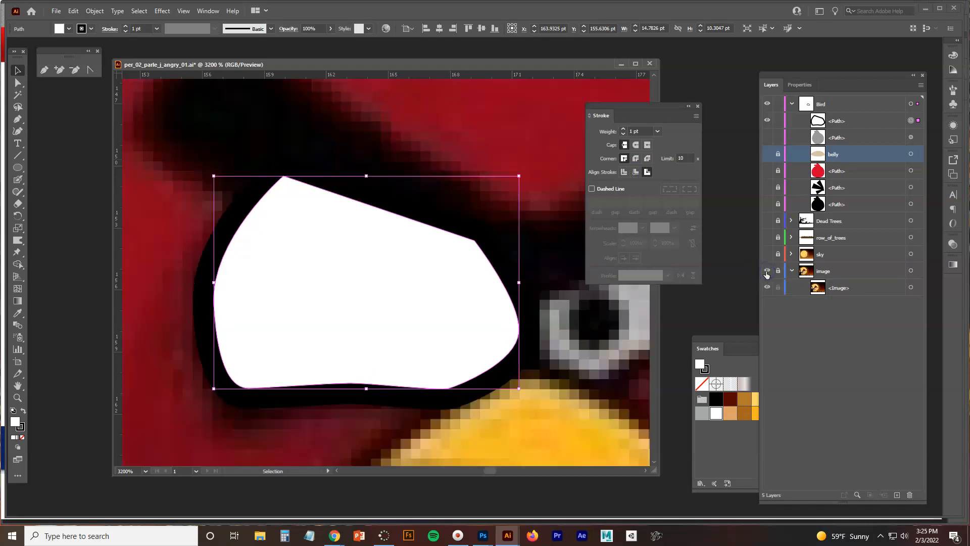
pyautogui.click(766, 272)
pyautogui.click(766, 271)
pyautogui.click(767, 271)
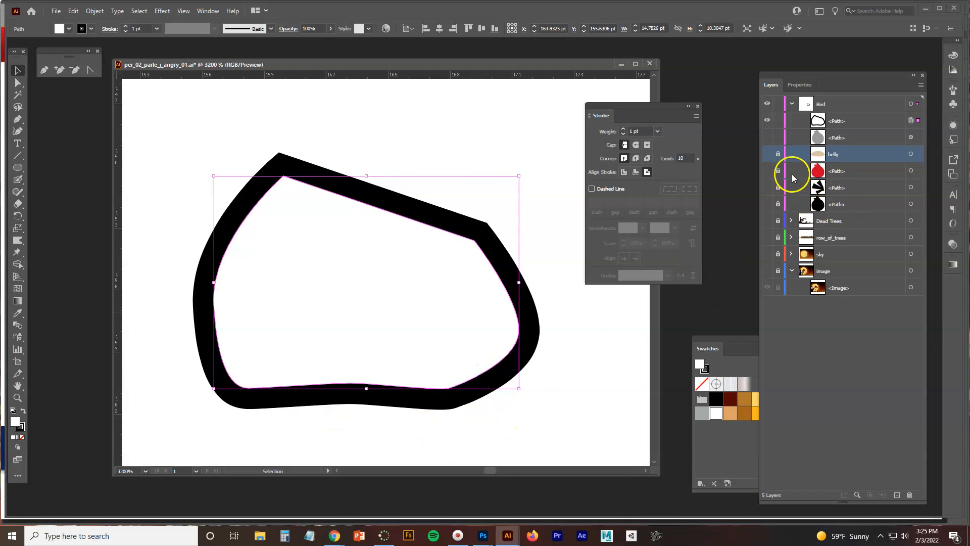
pyautogui.click(767, 272)
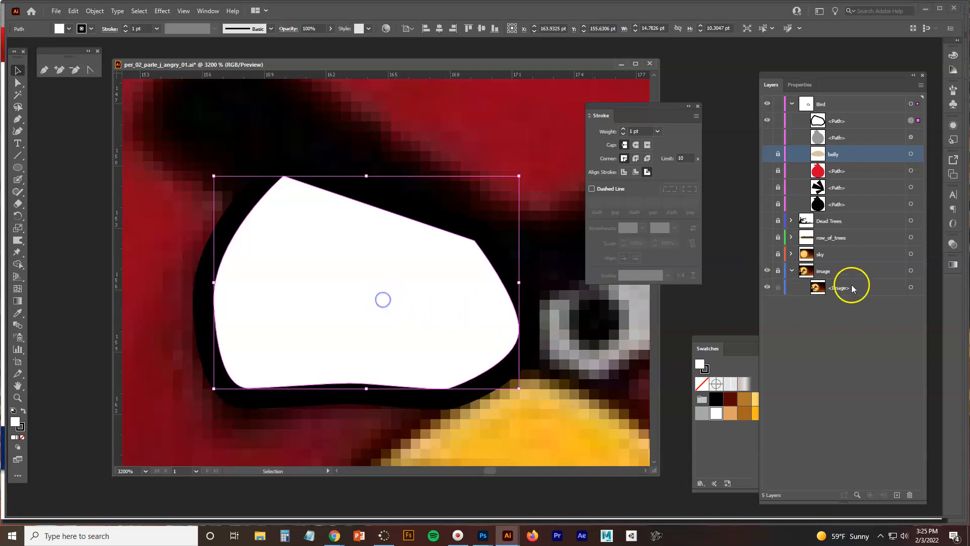
# Lower the eye shape's opacity to 21% so the reference eye shows through for tracing.
pyautogui.click(952, 244)
pyautogui.click(902, 266)
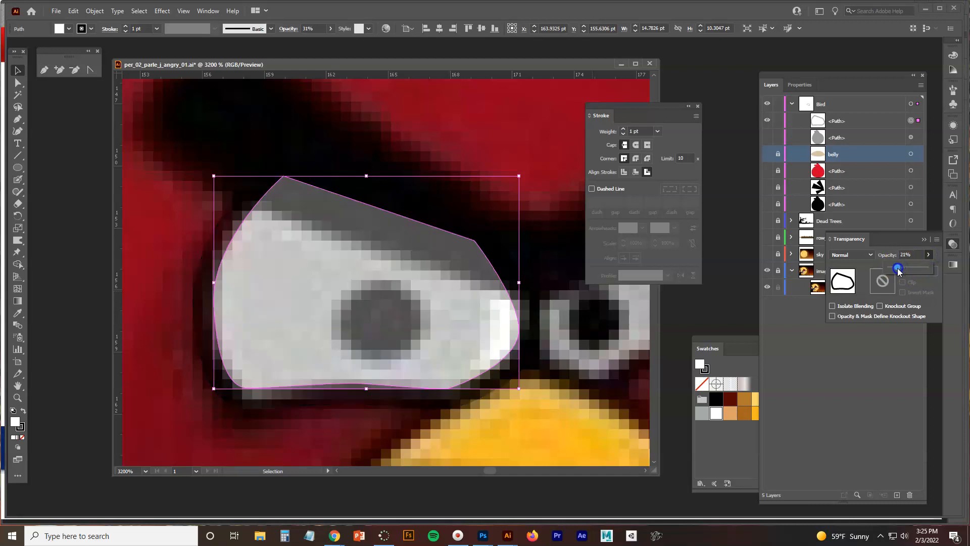
pyautogui.moveTo(898, 271); pyautogui.dragTo(897, 268)
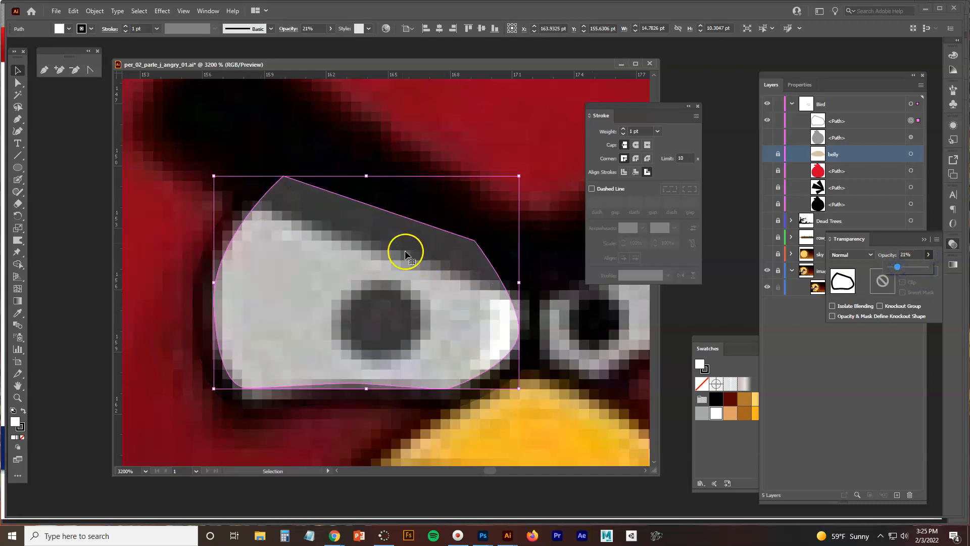
pyautogui.press('space')
pyautogui.moveTo(444, 225)
pyautogui.mouseDown()
pyautogui.moveTo(433, 282)
pyautogui.moveTo(451, 217)
pyautogui.mouseUp()
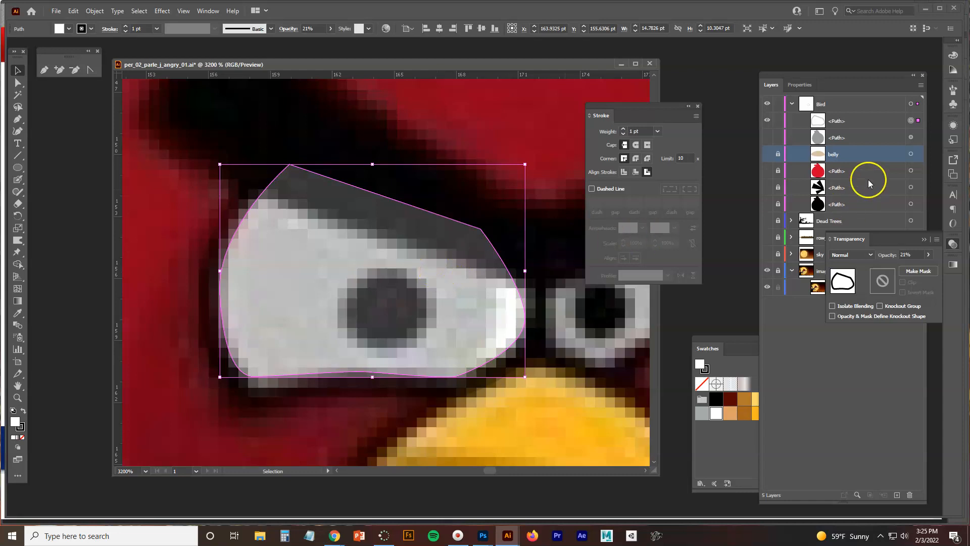
# Duplicate the eye shape in place and pull the copy's inner-side anchor point inward, narrowing it to about 13 pt.
pyautogui.click(911, 121)
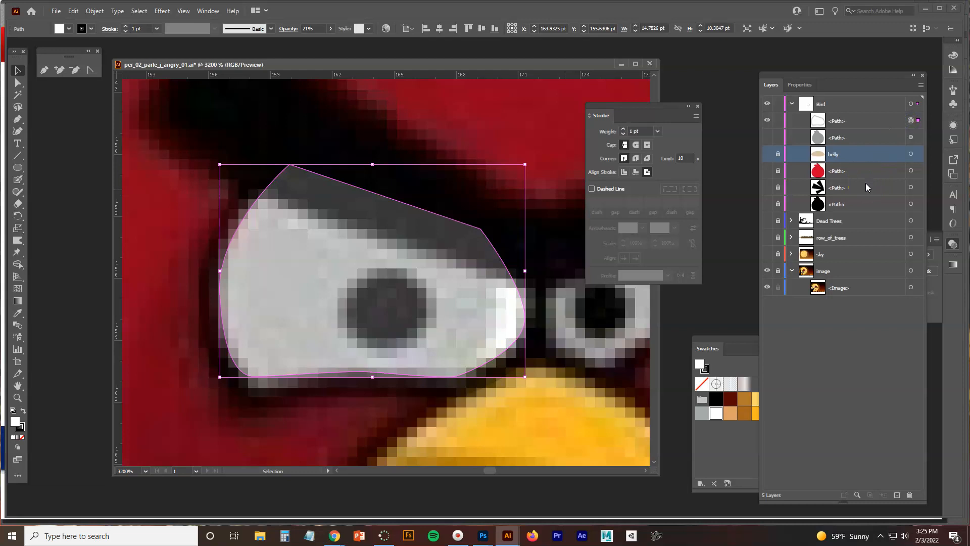
pyautogui.hotkey('ctrl', 'f')
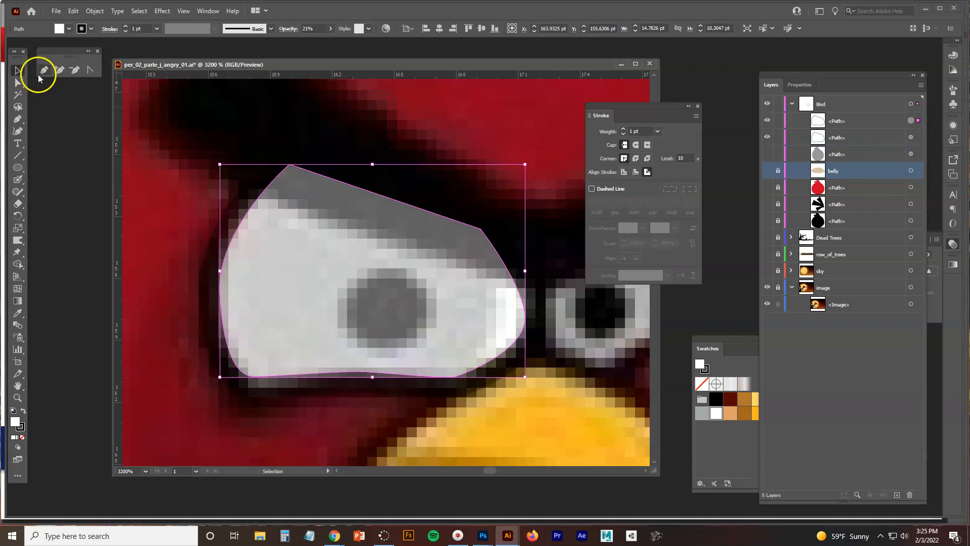
pyautogui.click(19, 85)
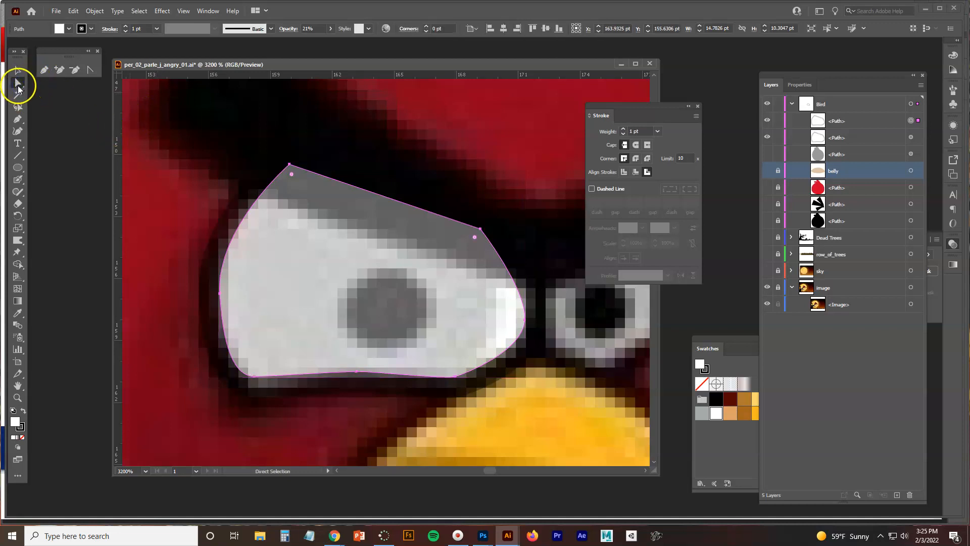
pyautogui.moveTo(525, 322); pyautogui.dragTo(488, 318)
# Remove the narrowed eye copy's stroke, fill it with the eyegray swatch, and close the Stroke options.
pyautogui.click(17, 70)
pyautogui.click(216, 195)
pyautogui.click(265, 225)
pyautogui.click(92, 29)
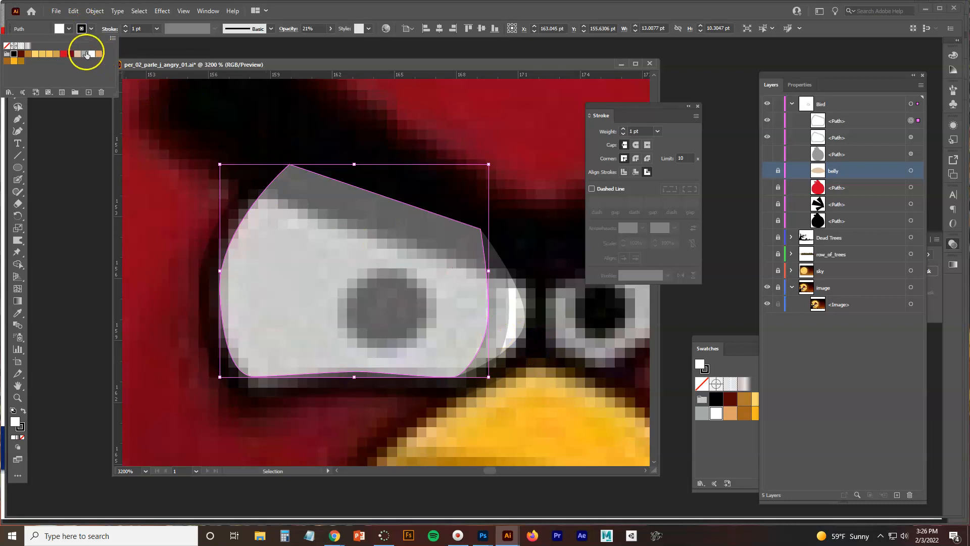
pyautogui.click(6, 46)
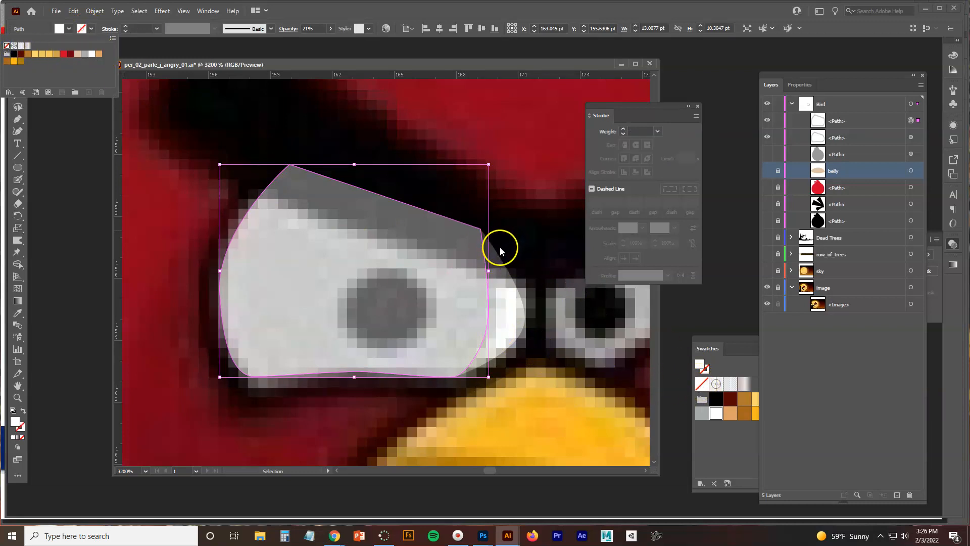
pyautogui.click(703, 415)
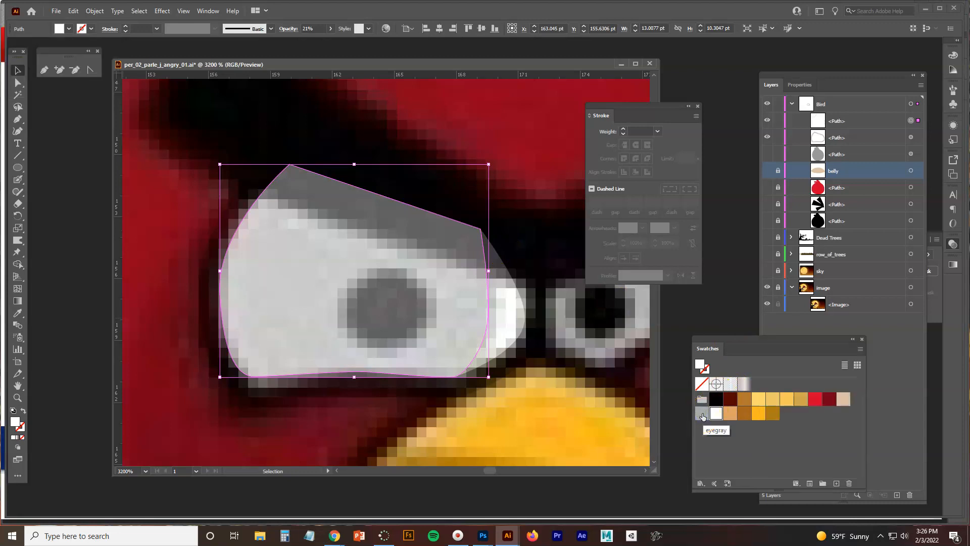
pyautogui.click(701, 414)
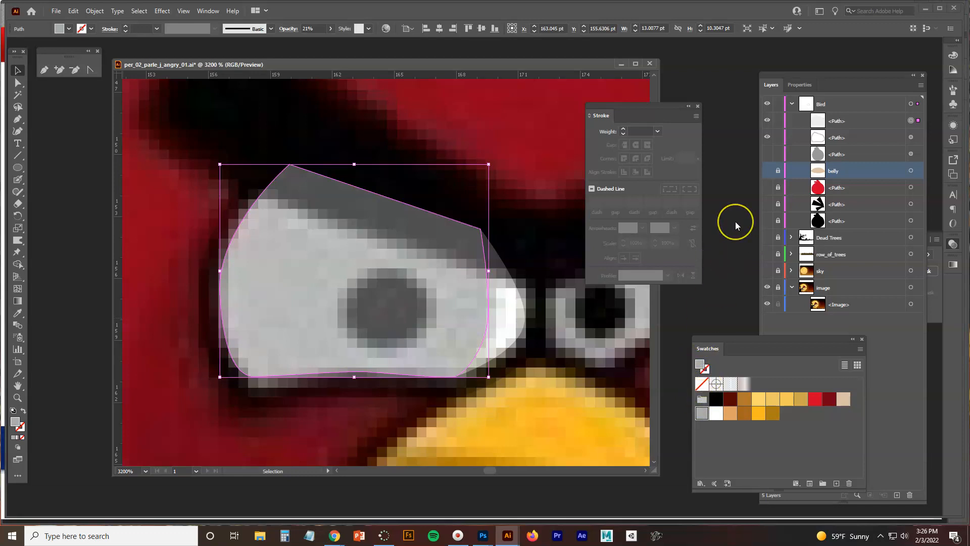
pyautogui.click(698, 107)
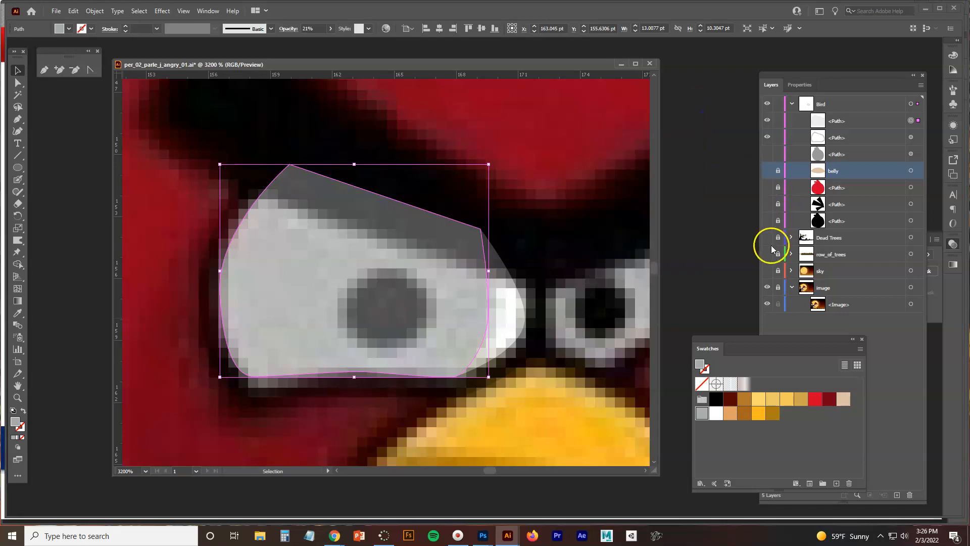
# Show all the hidden shapes of the Bird layer, keeping the Dead Trees, row_of_trees and sky layers hidden.
pyautogui.moveTo(768, 156); pyautogui.dragTo(769, 189)
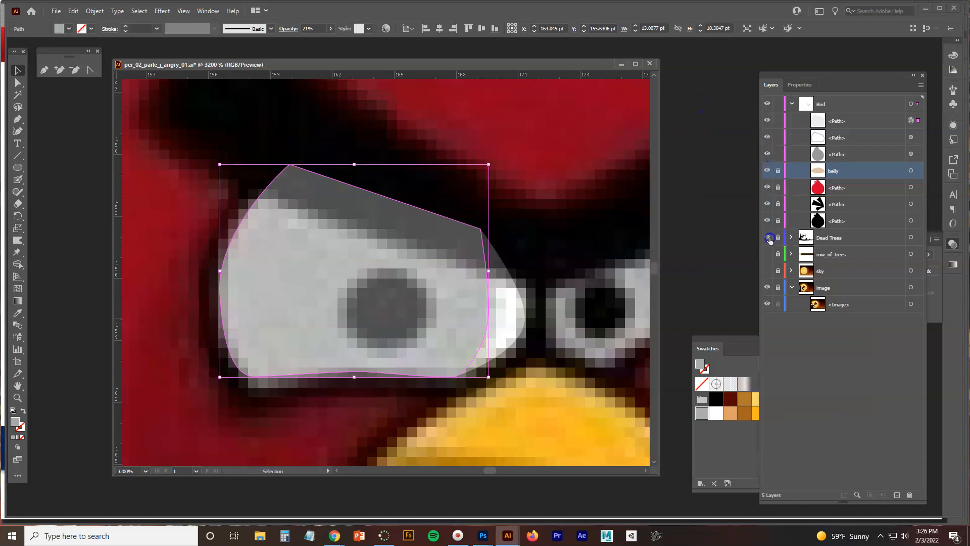
pyautogui.click(768, 271)
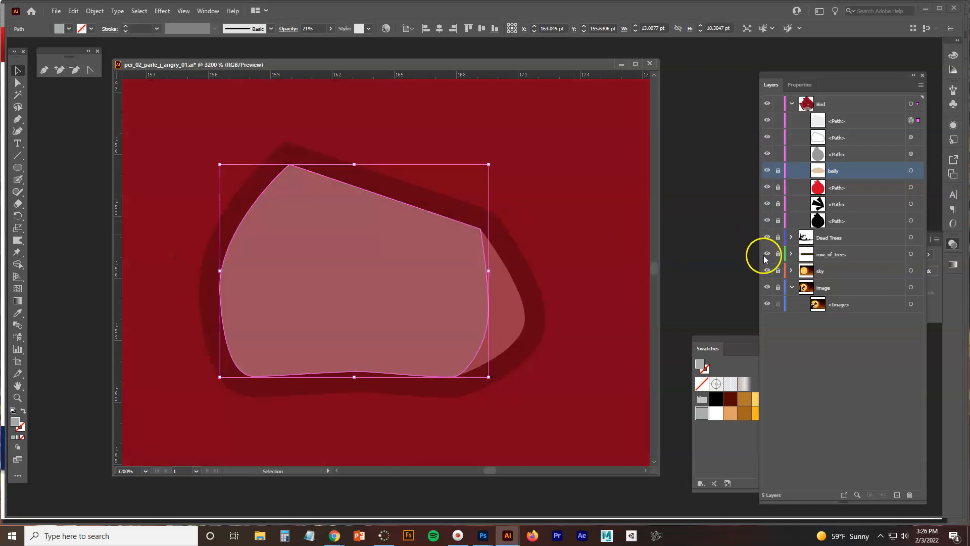
pyautogui.click(767, 238)
pyautogui.click(768, 270)
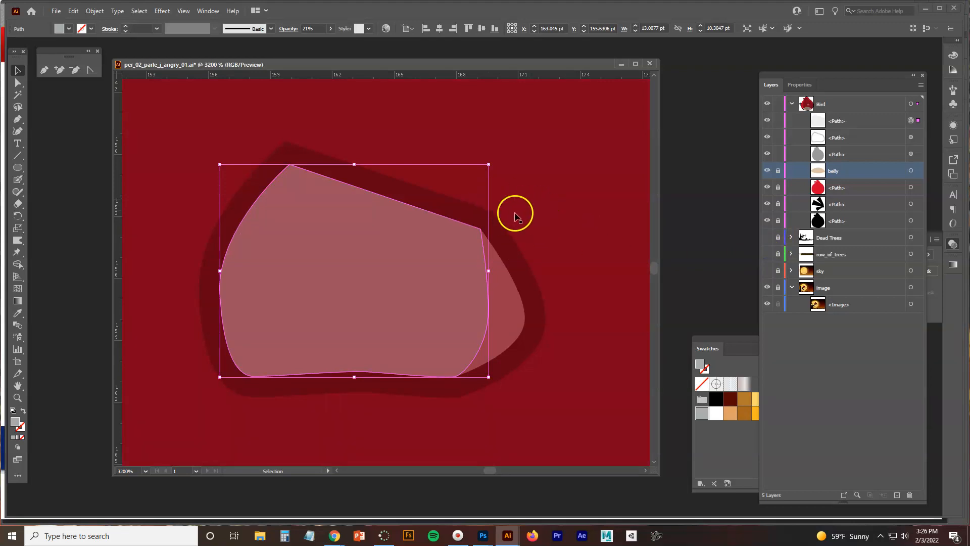
# Raise the opacity of the narrowed gray eye shape to 100%.
pyautogui.click(331, 29)
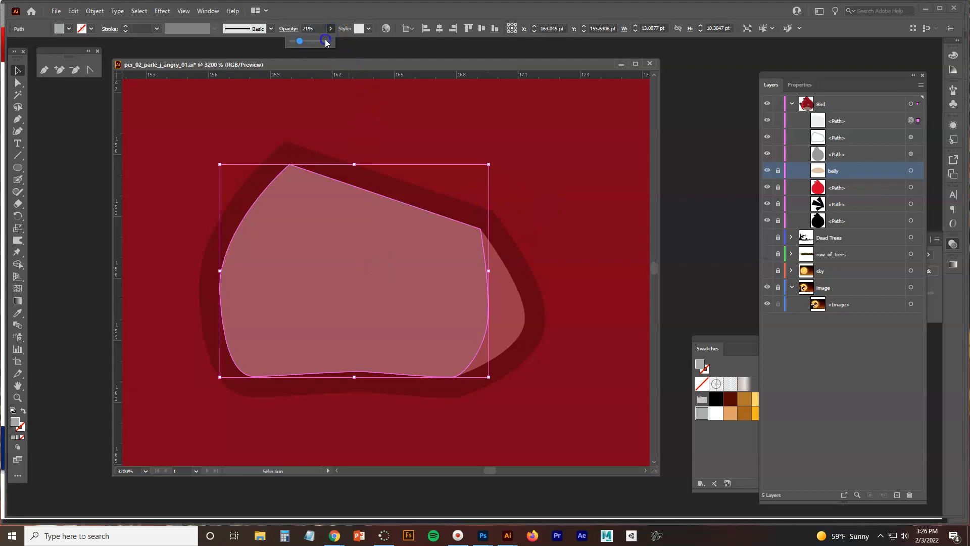
pyautogui.click(326, 41)
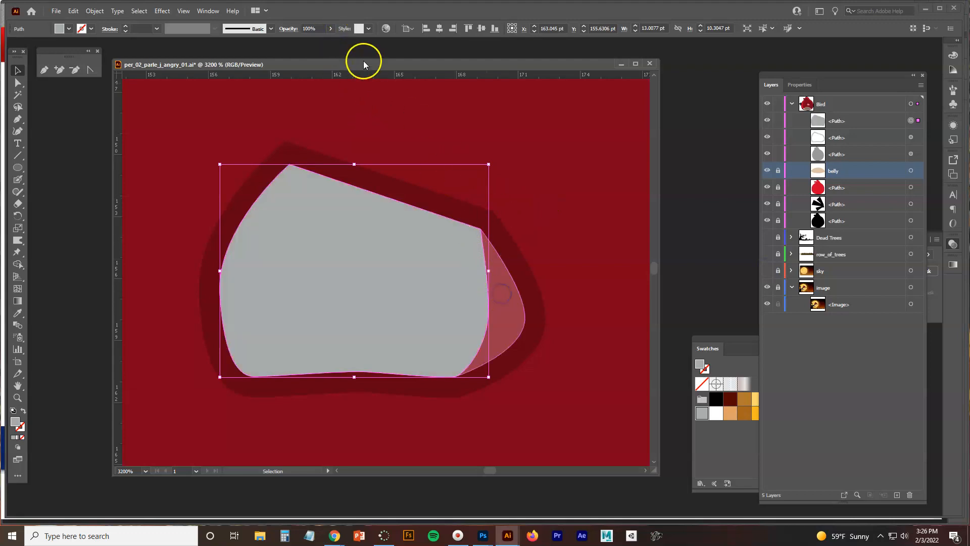
pyautogui.click(331, 29)
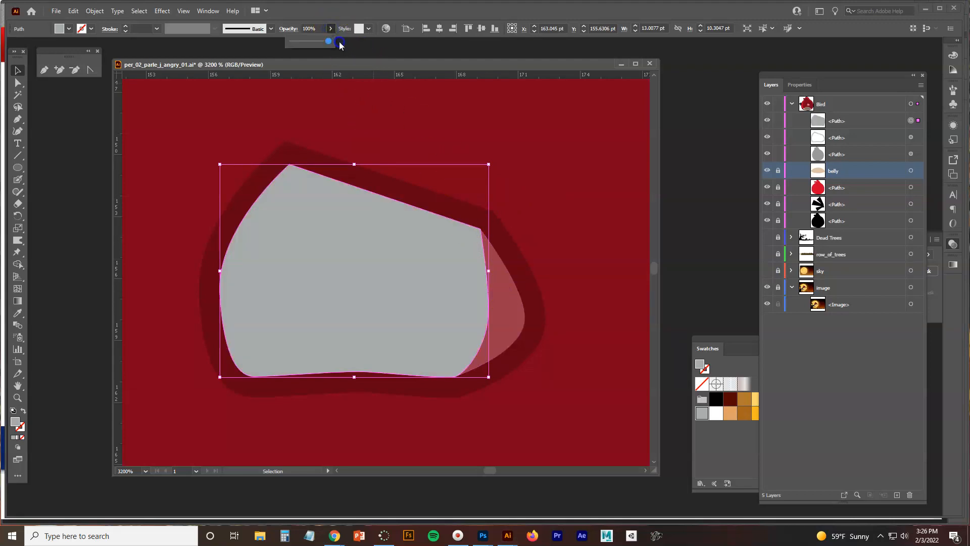
pyautogui.click(501, 292)
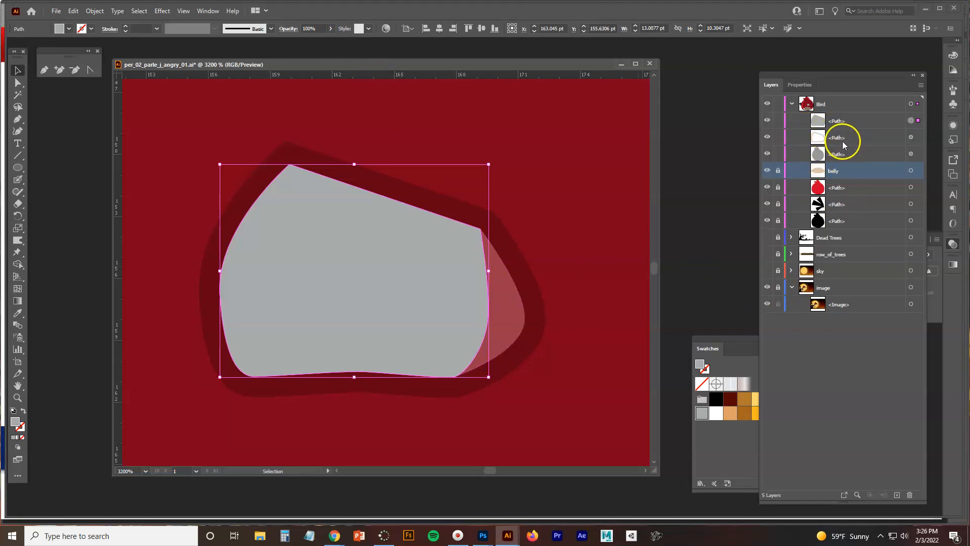
# Select the white, black-outlined eye path beneath the gray one and set its opacity to 100%.
pyautogui.click(911, 136)
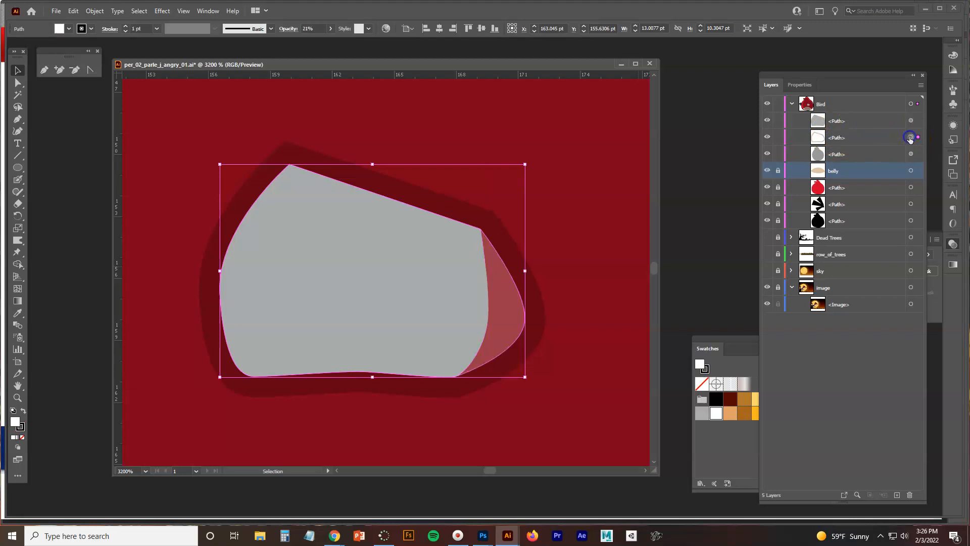
pyautogui.click(329, 28)
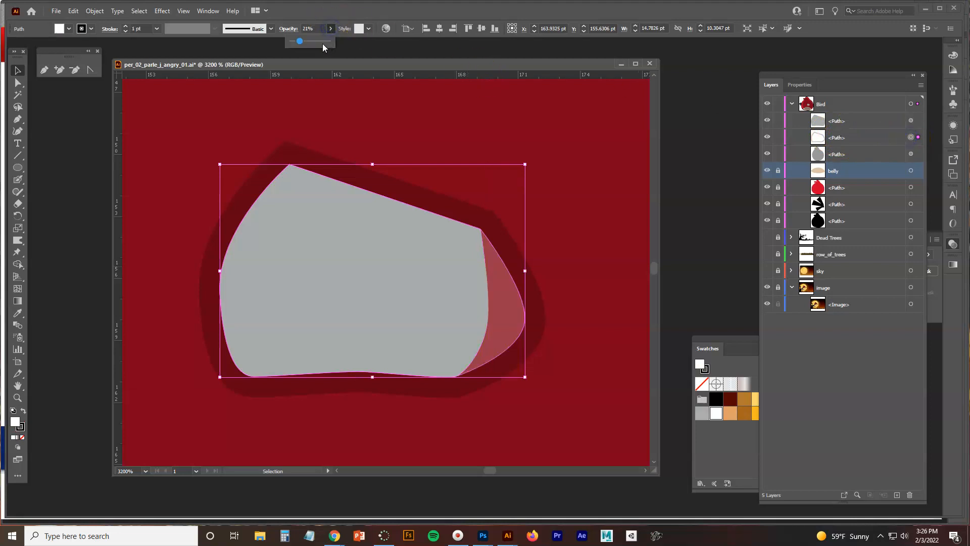
pyautogui.moveTo(322, 43); pyautogui.dragTo(348, 44)
pyautogui.scroll(-5, 499, 148)
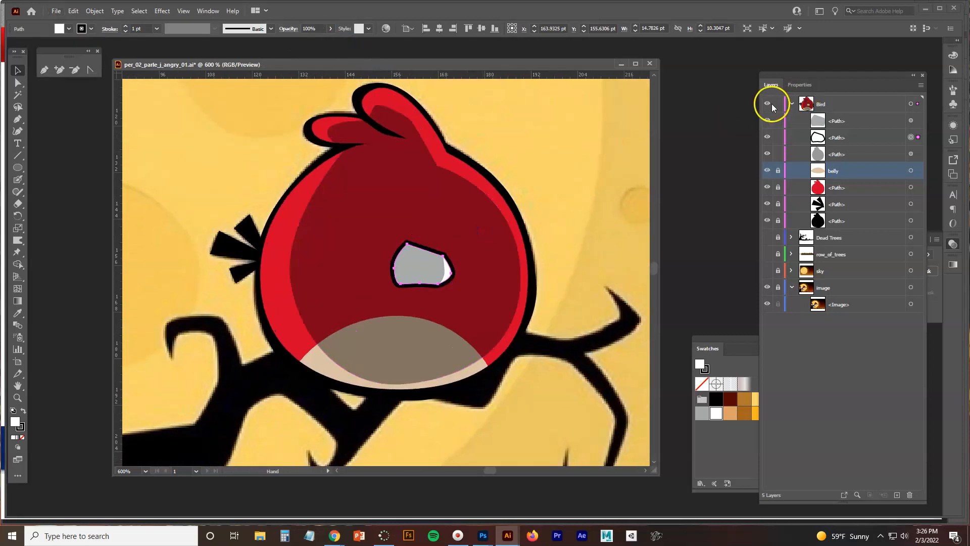
# Toggle the Bird layer's visibility to compare the vector bird with the reference image, leaving the layer hidden and the reference face in close view.
pyautogui.click(767, 104)
pyautogui.click(768, 104)
pyautogui.click(768, 104)
pyautogui.click(767, 104)
pyautogui.click(767, 103)
pyautogui.click(767, 104)
pyautogui.click(767, 104)
pyautogui.click(767, 104)
pyautogui.click(768, 103)
pyautogui.click(767, 104)
pyautogui.click(767, 103)
pyautogui.click(767, 104)
pyautogui.click(768, 104)
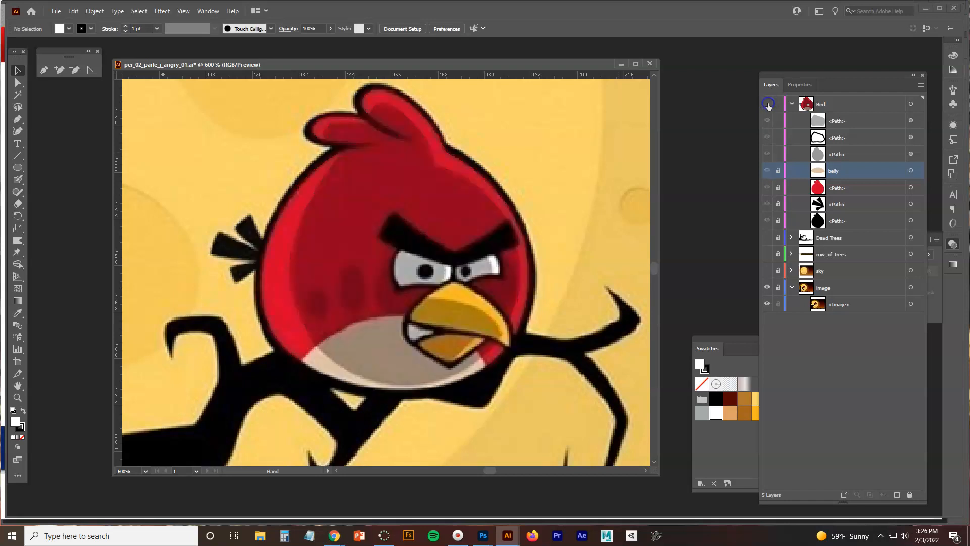
pyautogui.click(768, 104)
pyautogui.click(767, 103)
pyautogui.click(768, 104)
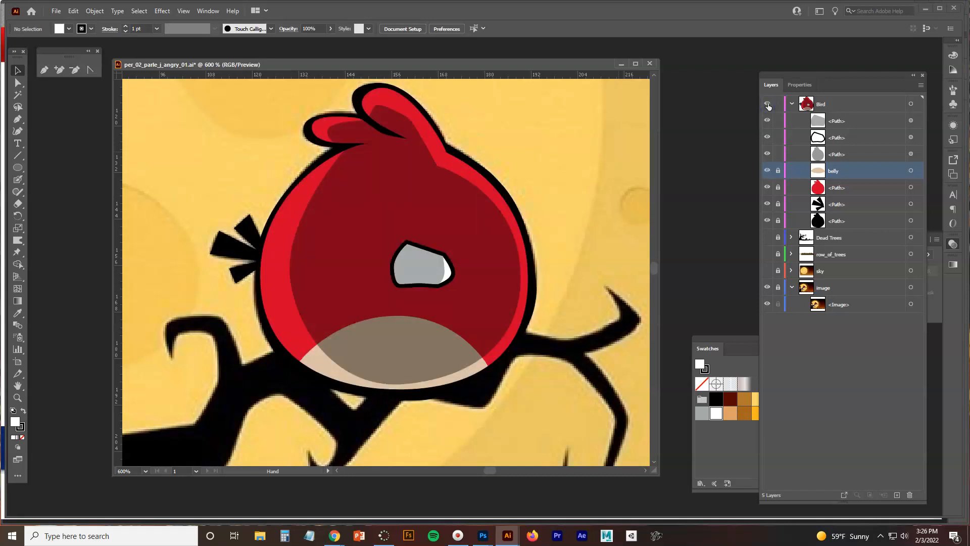
pyautogui.click(767, 104)
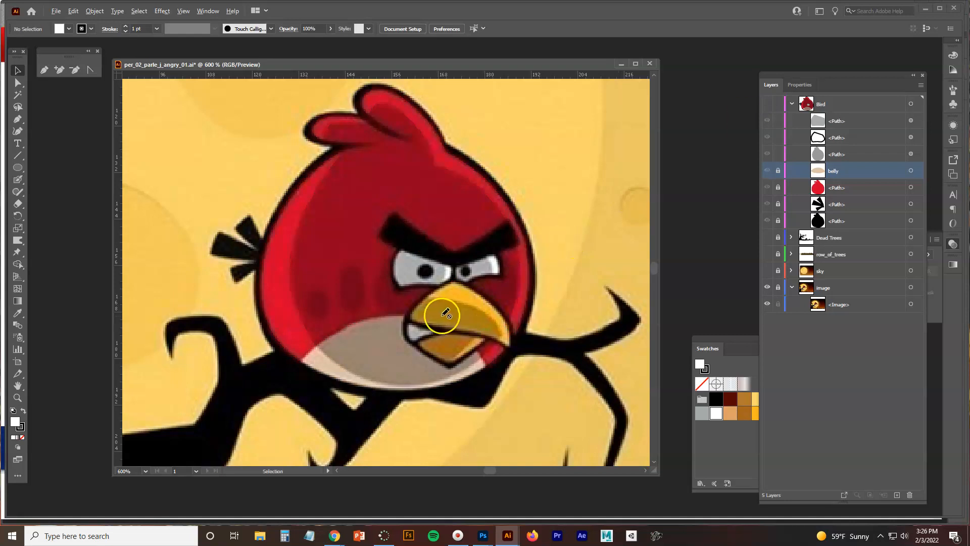
pyautogui.scroll(2, 444, 314)
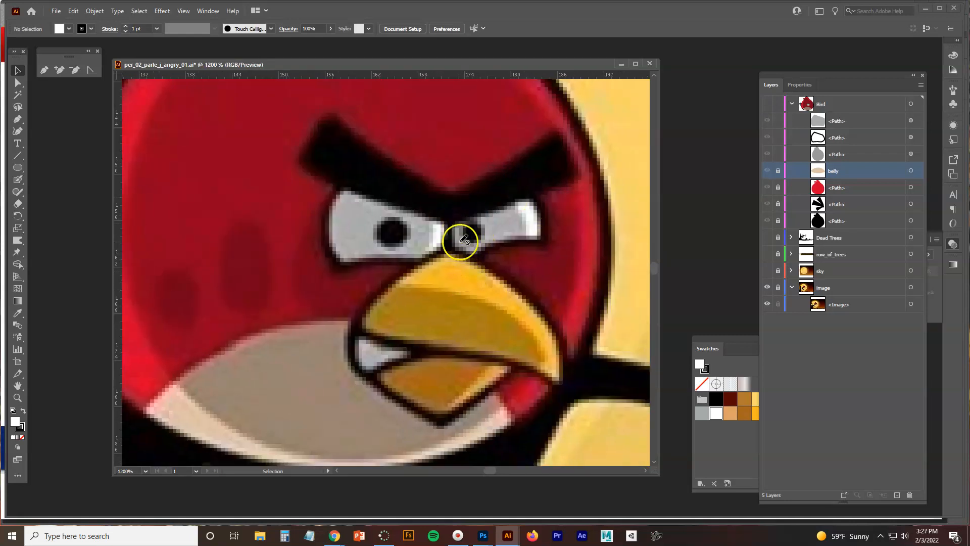